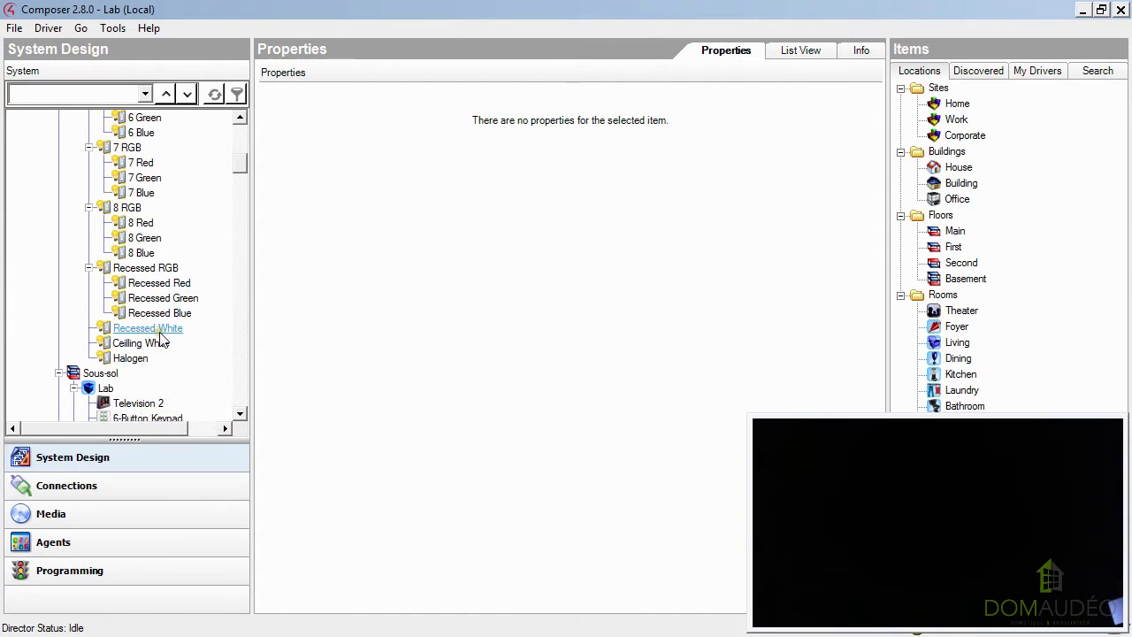
# Test the 1 Red dimmer of the 1 RGB light by switching it on and off.
pyautogui.moveTo(144, 349)
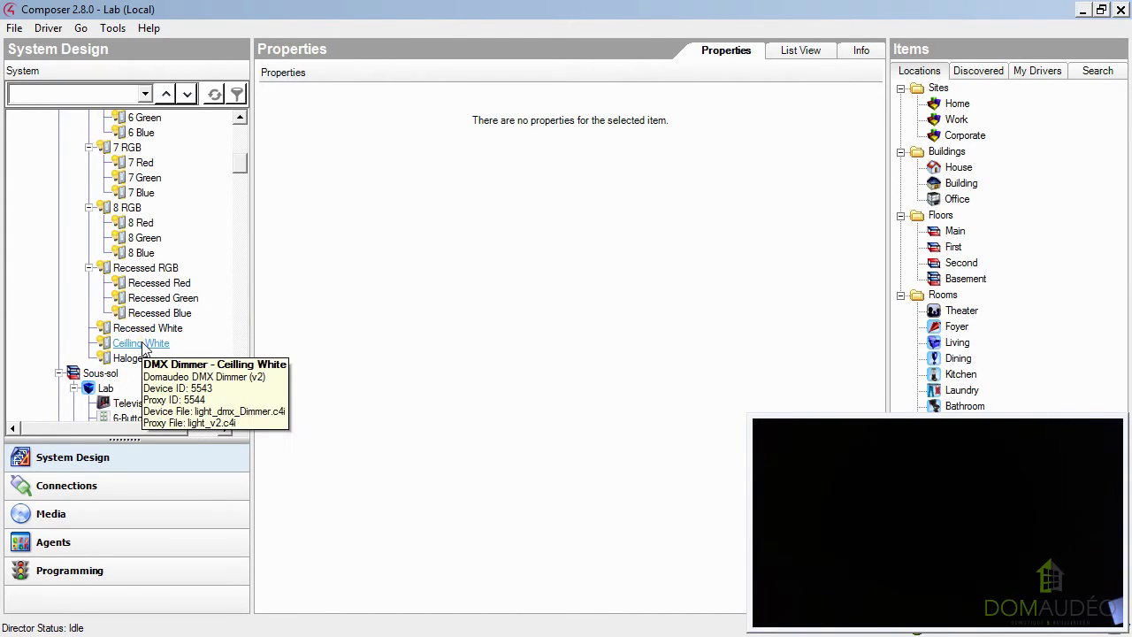
pyautogui.moveTo(218, 341)
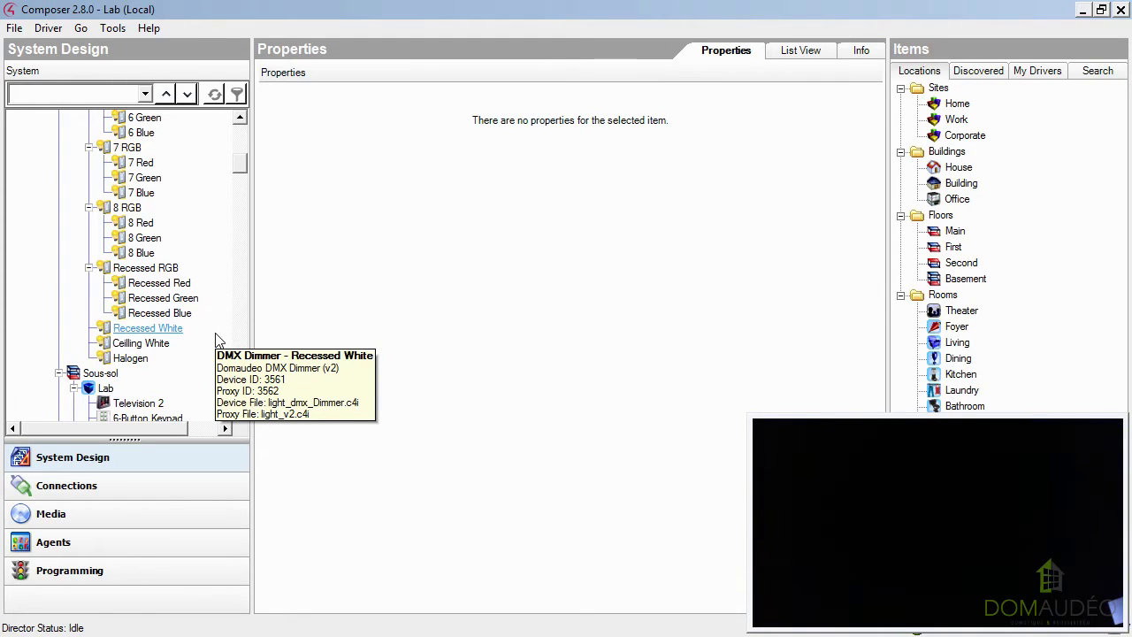
pyautogui.scroll(10, 215, 336)
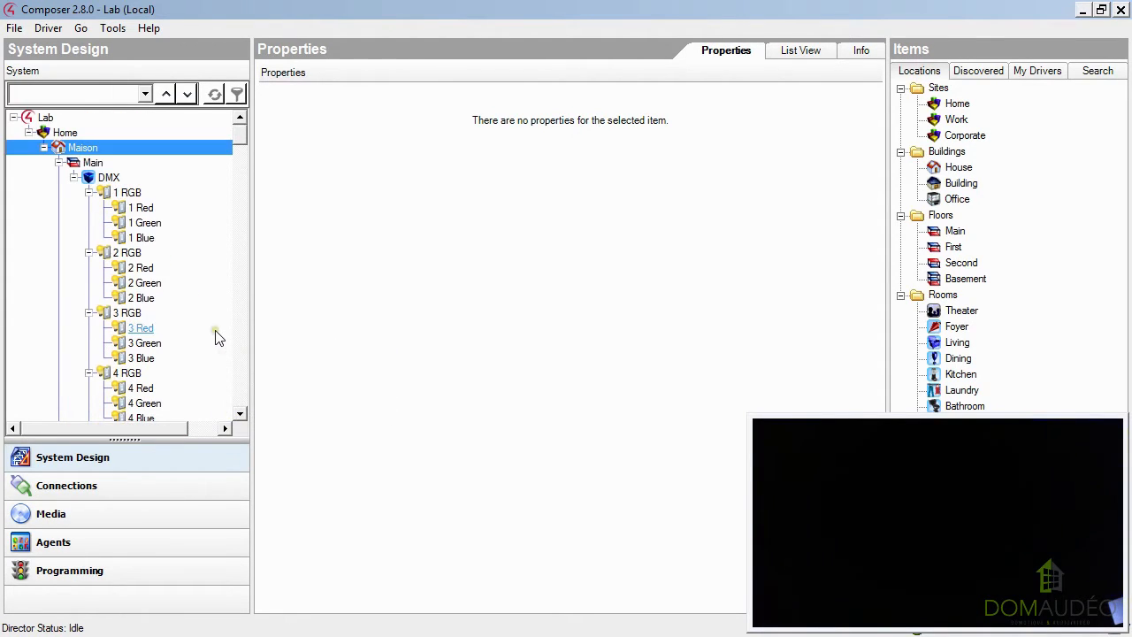
pyautogui.click(128, 209)
pyautogui.doubleClick(128, 208)
pyautogui.click(475, 265)
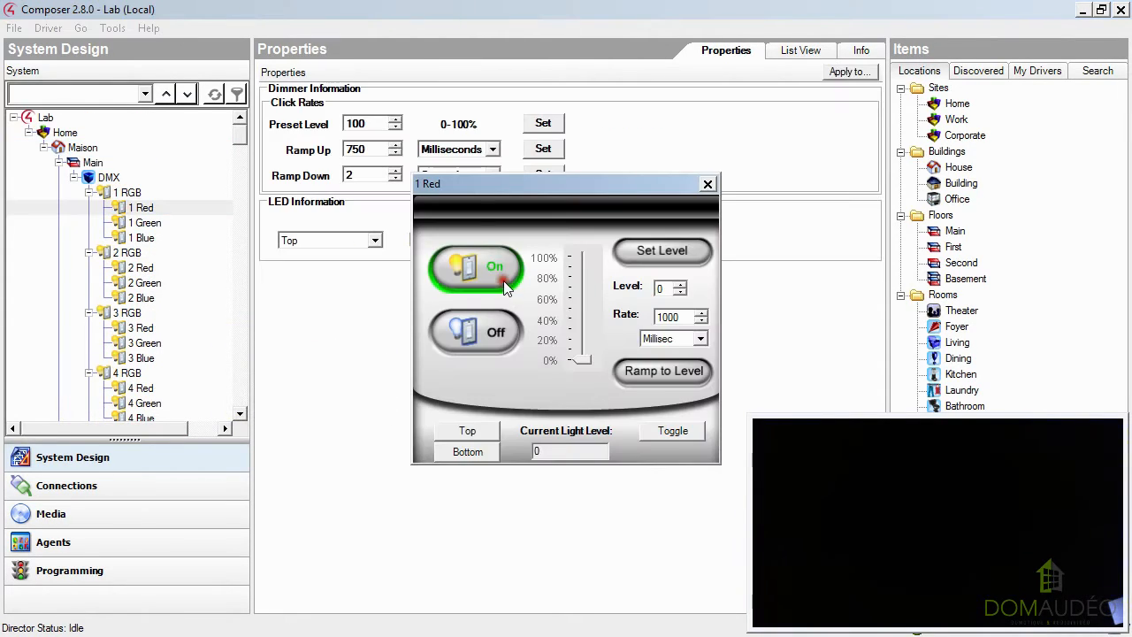
pyautogui.click(486, 336)
pyautogui.click(706, 184)
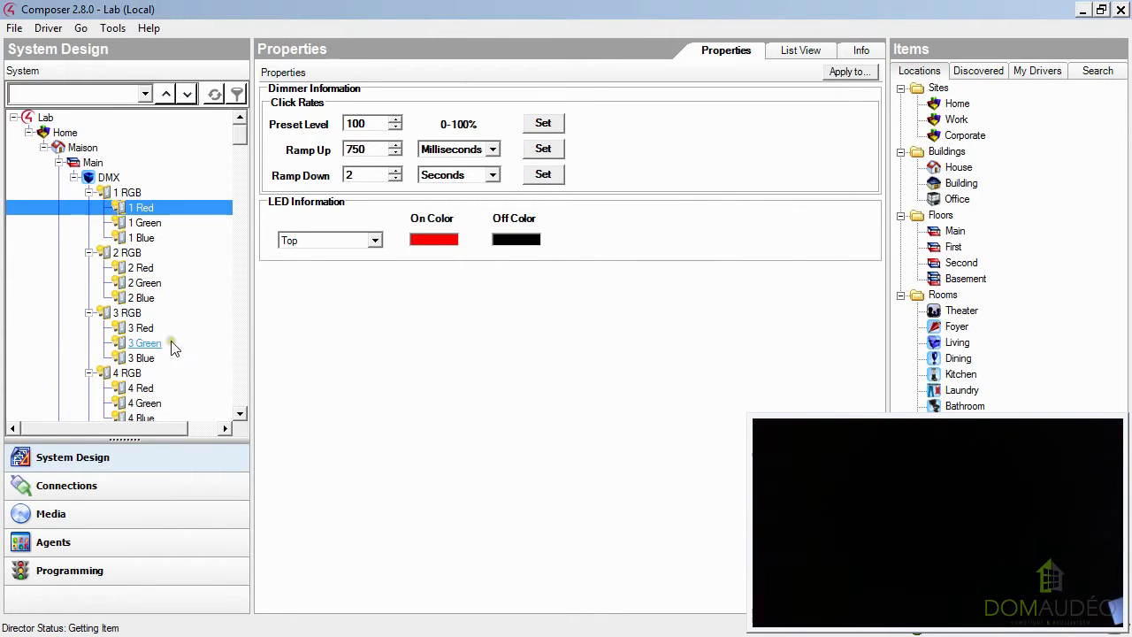
# Test the 3 Green dimmer of the 3 RGB light by switching it on and off.
pyautogui.doubleClick(146, 343)
pyautogui.click(482, 344)
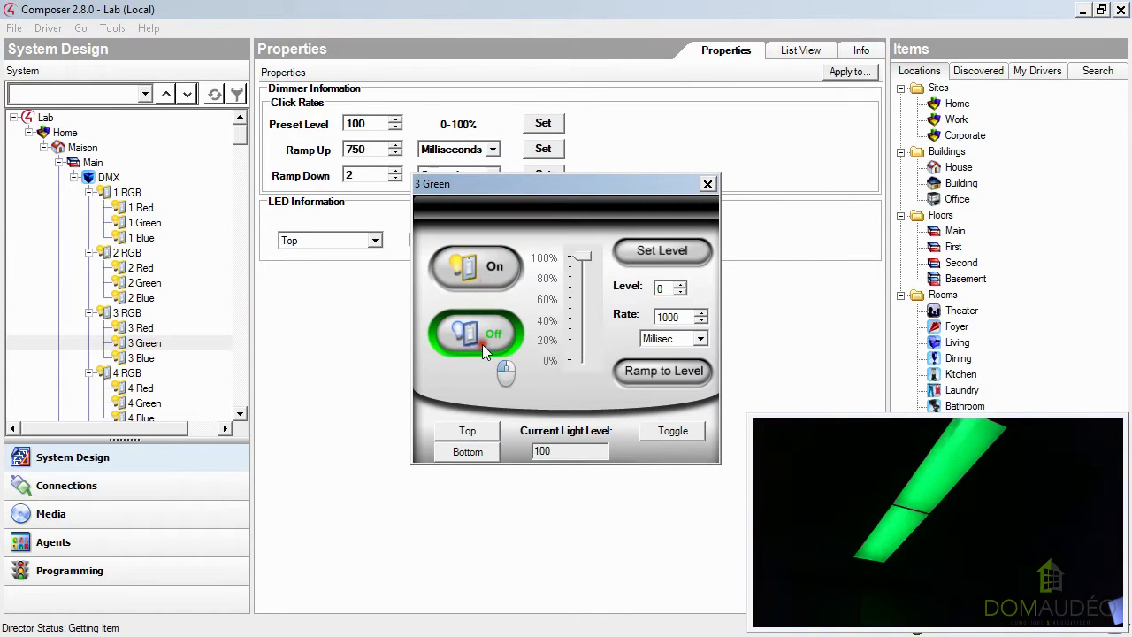
pyautogui.click(707, 184)
# Test the 5 Blue dimmer of the 5 RGB light by switching it on and off.
pyautogui.scroll(-2, 217, 292)
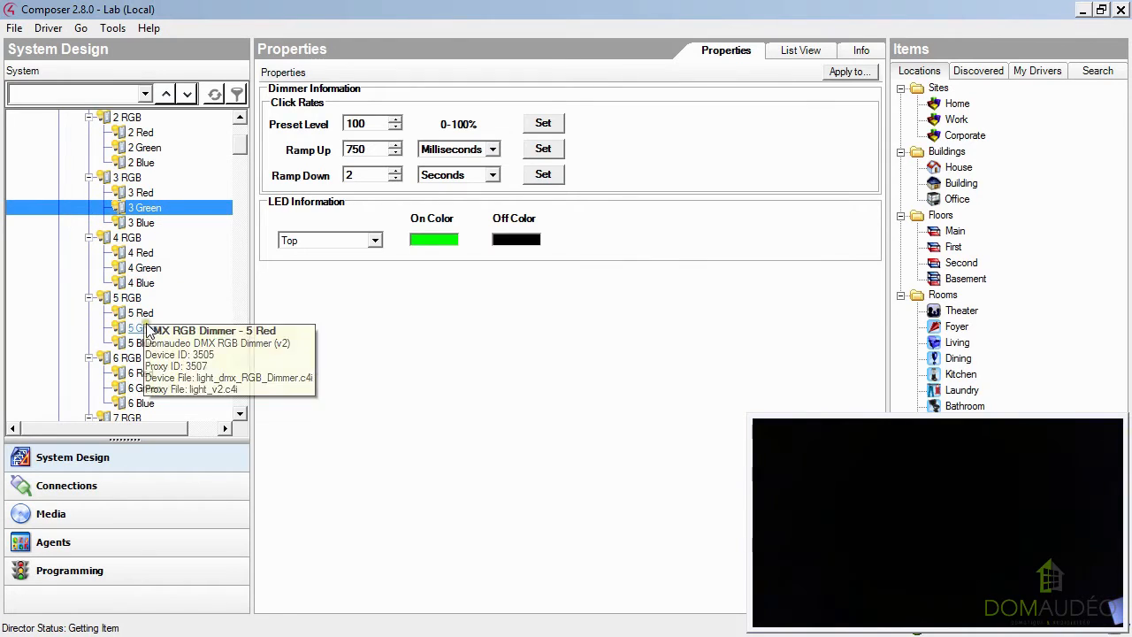
pyautogui.click(145, 345)
pyautogui.doubleClick(144, 345)
pyautogui.click(476, 266)
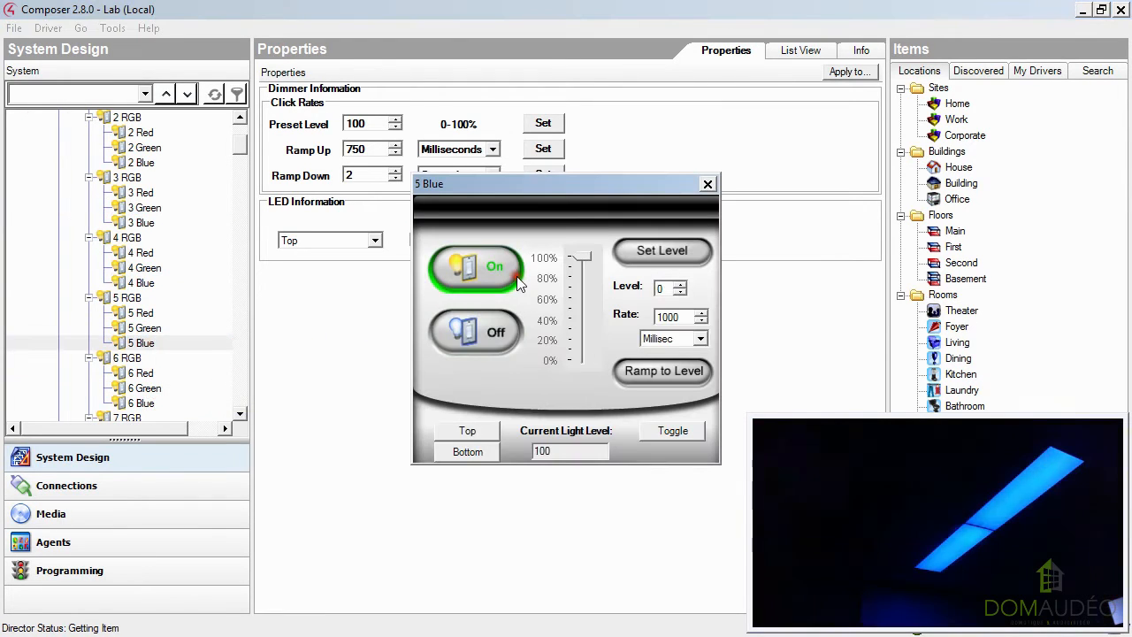
pyautogui.click(497, 334)
pyautogui.click(707, 184)
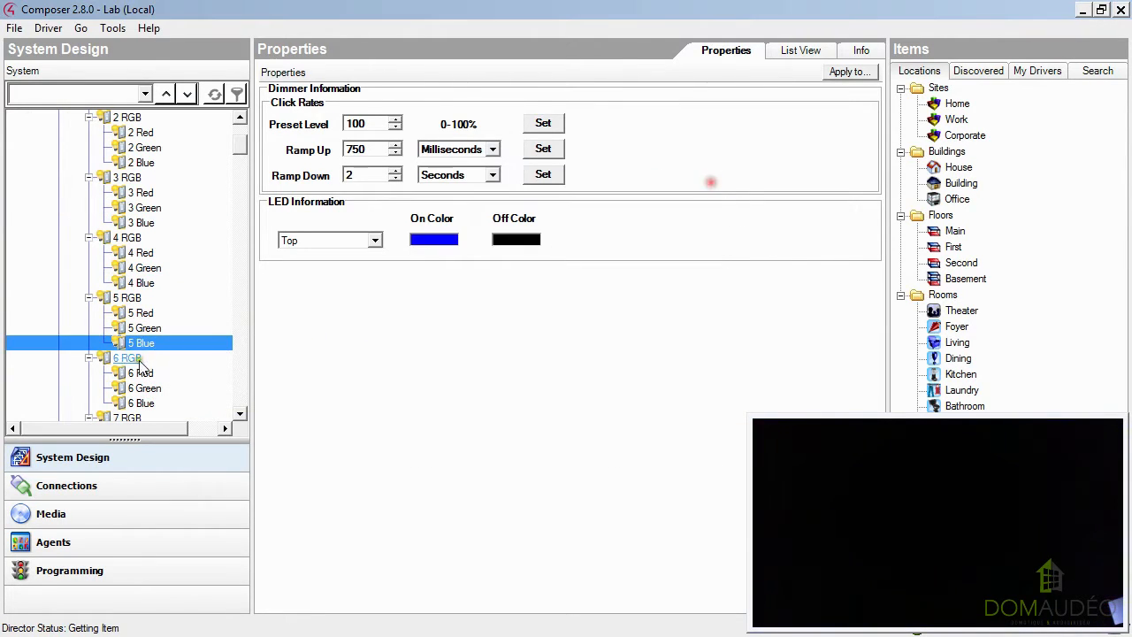
# Test the 7 Green dimmer of the 7 RGB light by switching it on and off.
pyautogui.scroll(-2, 142, 353)
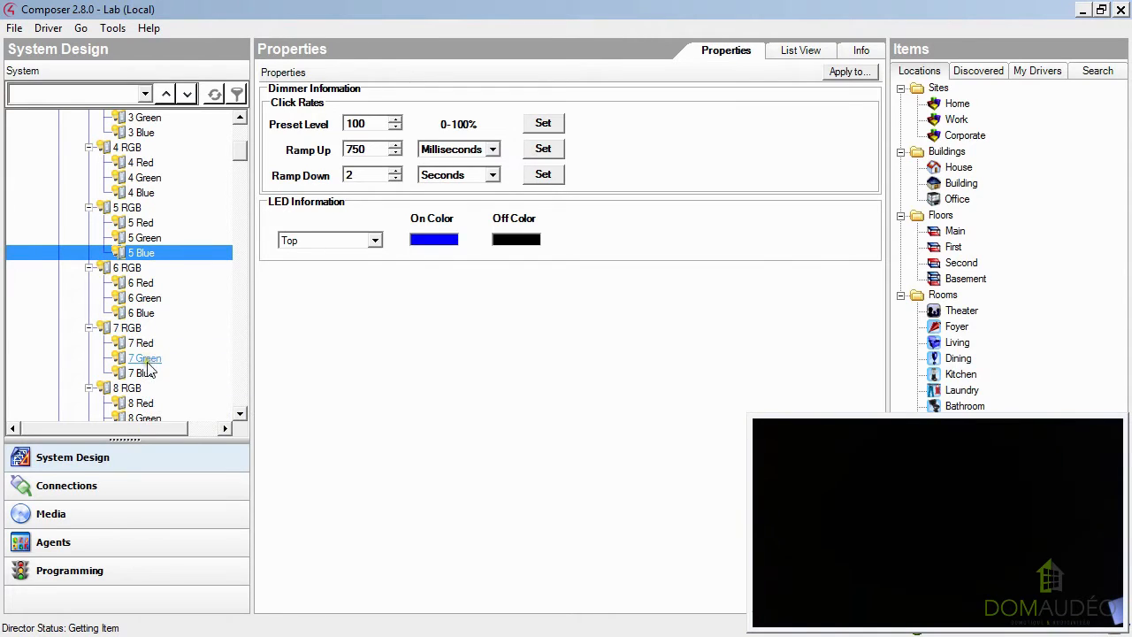
pyautogui.doubleClick(144, 358)
pyautogui.click(476, 278)
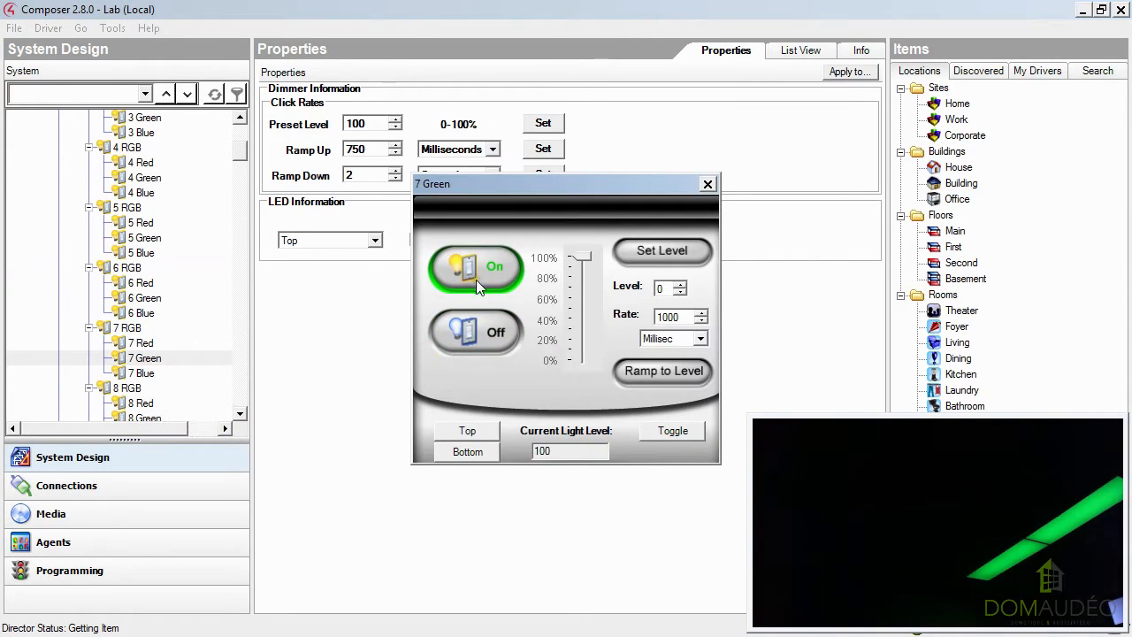
pyautogui.click(490, 336)
pyautogui.click(707, 184)
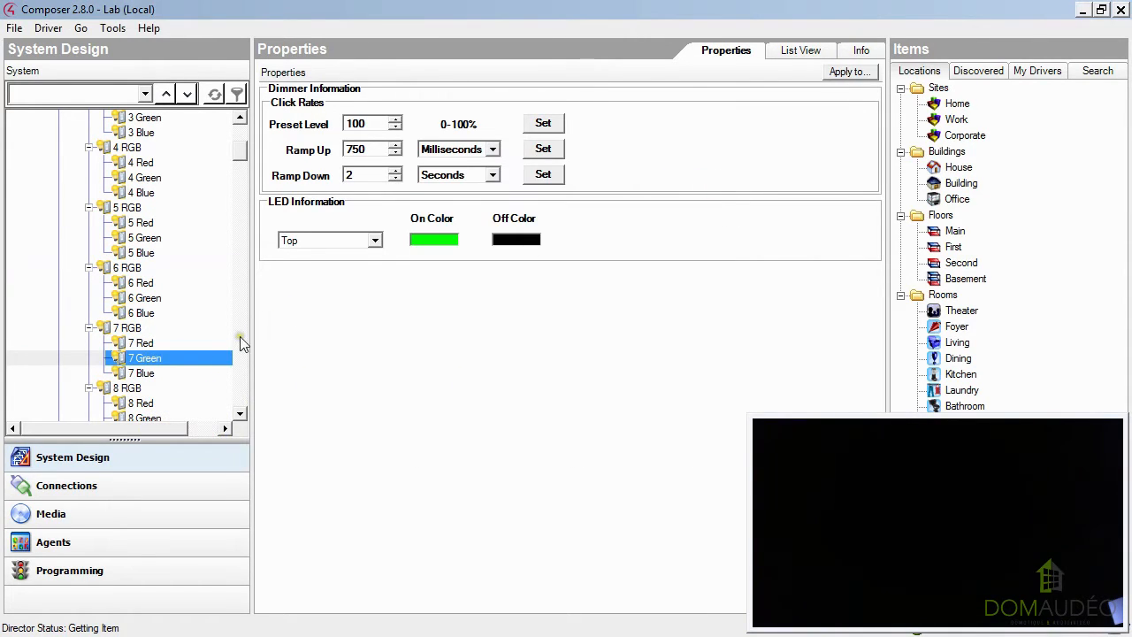
# Switch on the 8 Red dimmer of the 8 RGB light and close its control window.
pyautogui.scroll(-1, 187, 362)
pyautogui.doubleClick(144, 358)
pyautogui.click(476, 267)
pyautogui.click(708, 184)
# Test the 8 Green dimmer by switching it on over the lit red channel and off again.
pyautogui.doubleClick(144, 373)
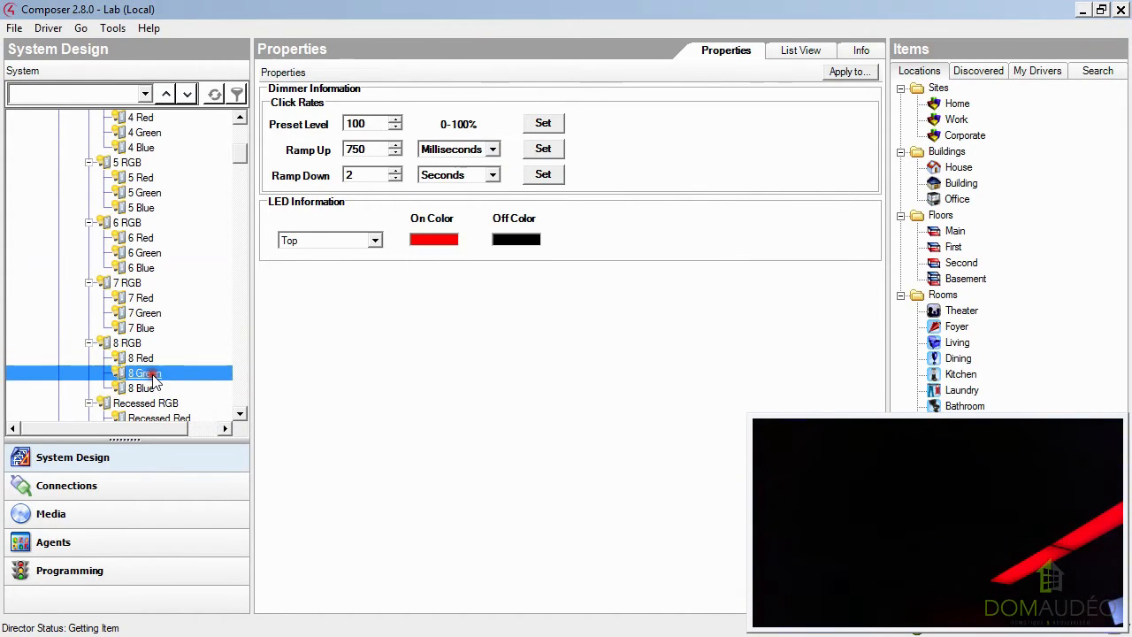
pyautogui.click(513, 265)
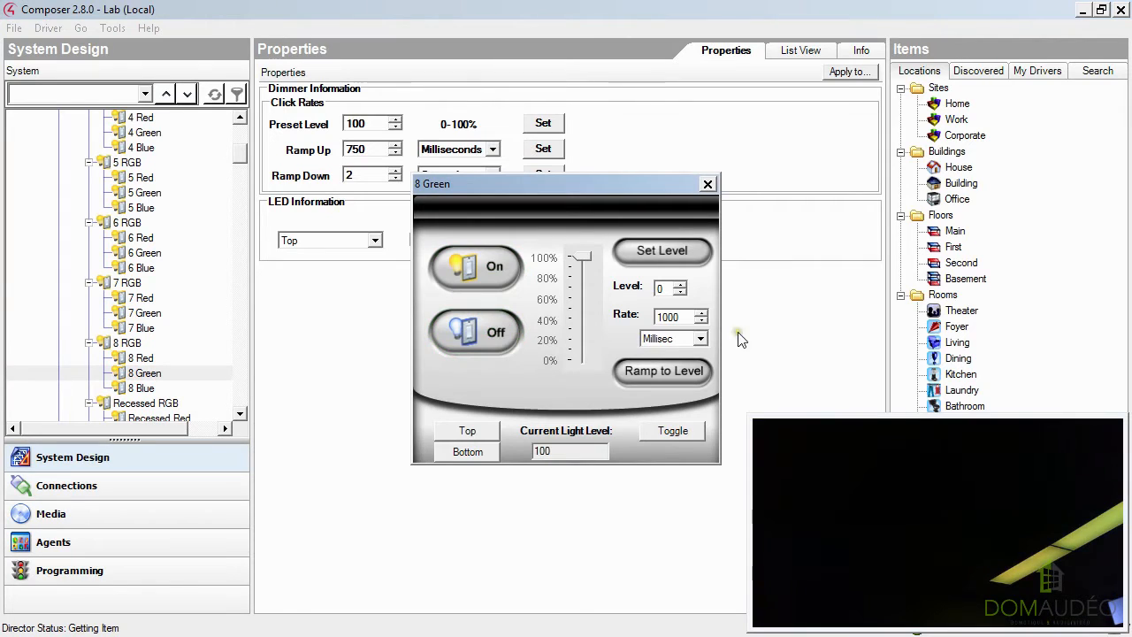
pyautogui.click(477, 340)
pyautogui.click(709, 183)
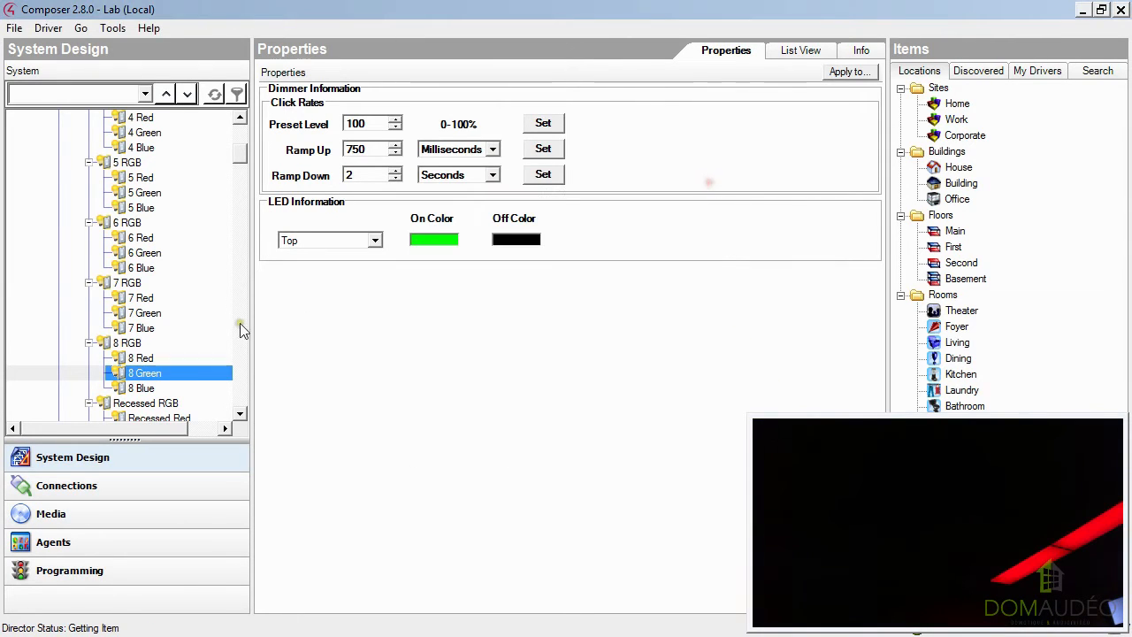
# Test the Recessed RGB light by switching it on and off.
pyautogui.scroll(-2, 235, 327)
pyautogui.doubleClick(146, 313)
pyautogui.click(475, 265)
pyautogui.click(459, 351)
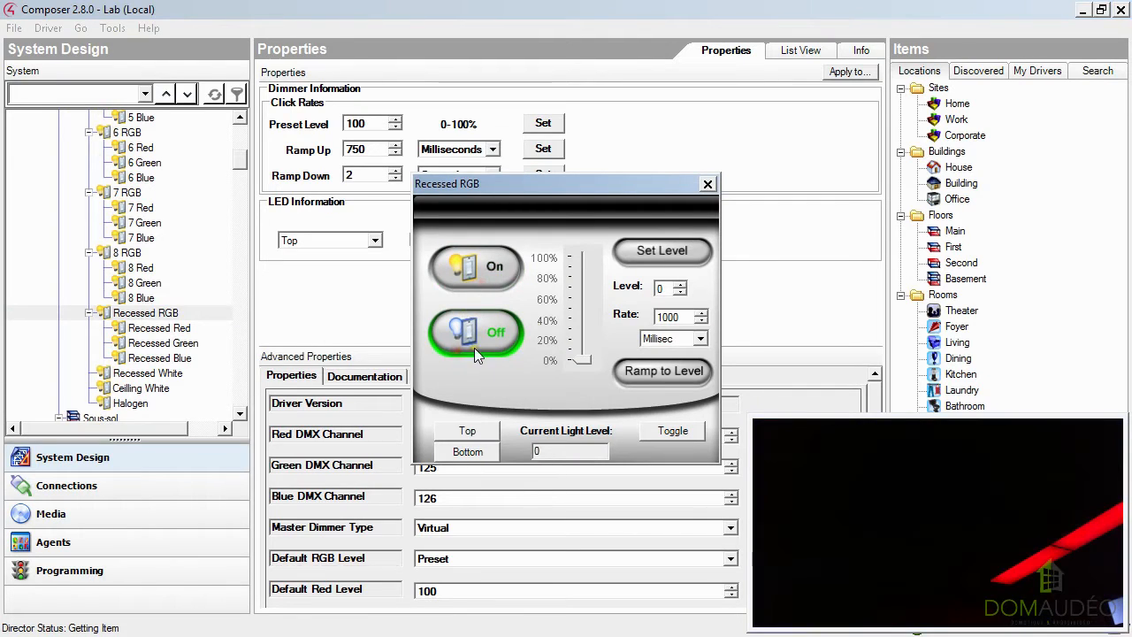
pyautogui.click(708, 183)
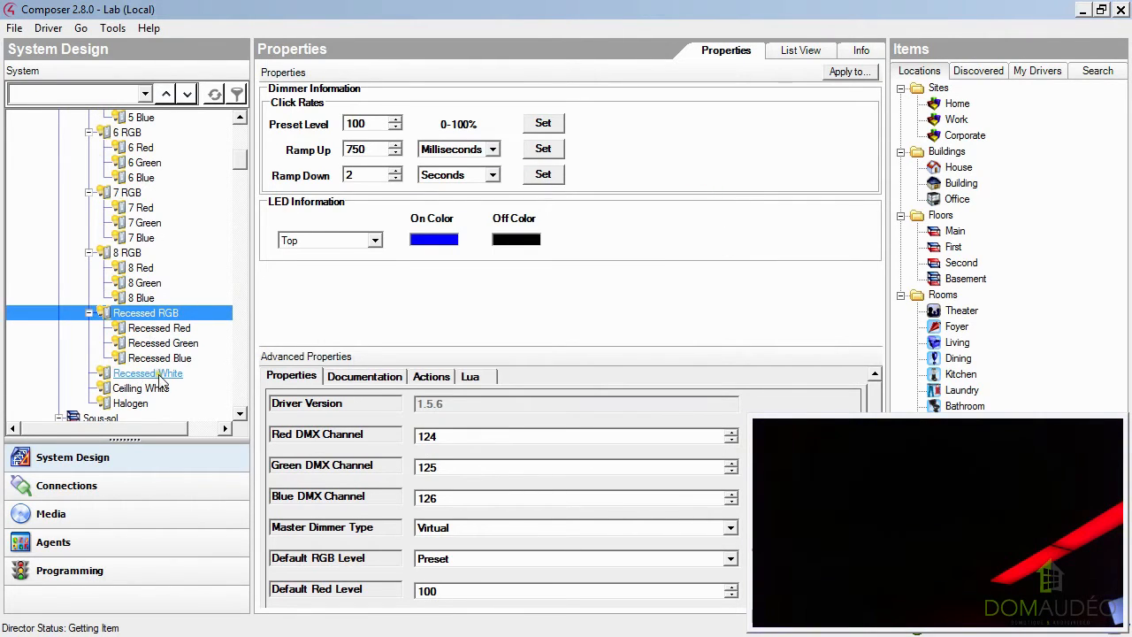
# Switch off the whole 8 RGB light and close its control window.
pyautogui.click(128, 253)
pyautogui.doubleClick(129, 253)
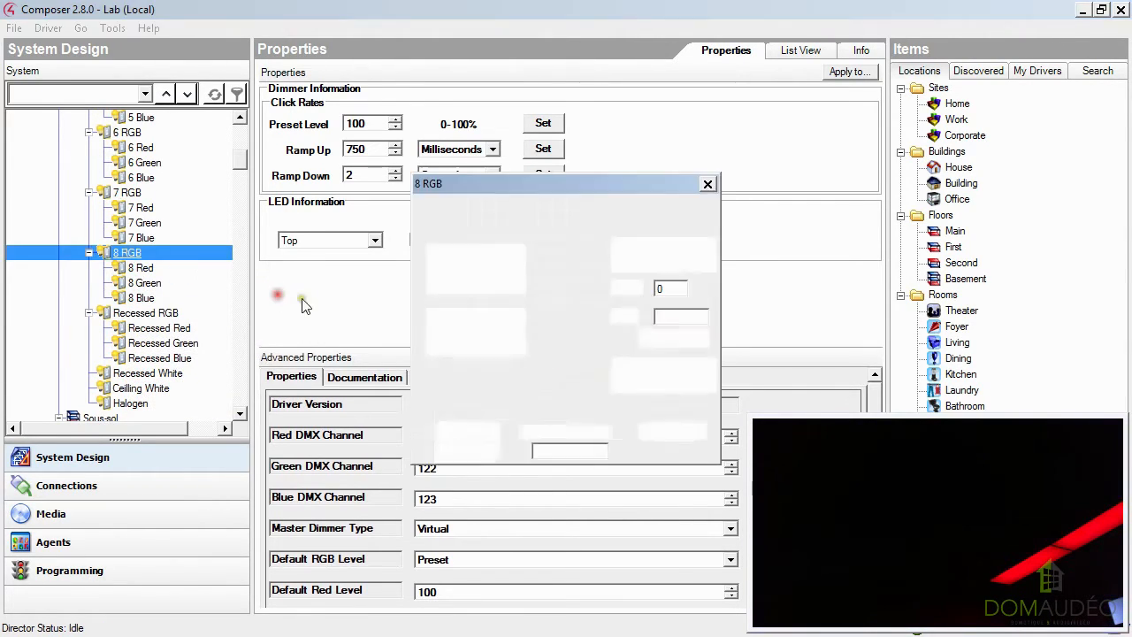
pyautogui.click(480, 328)
pyautogui.click(707, 184)
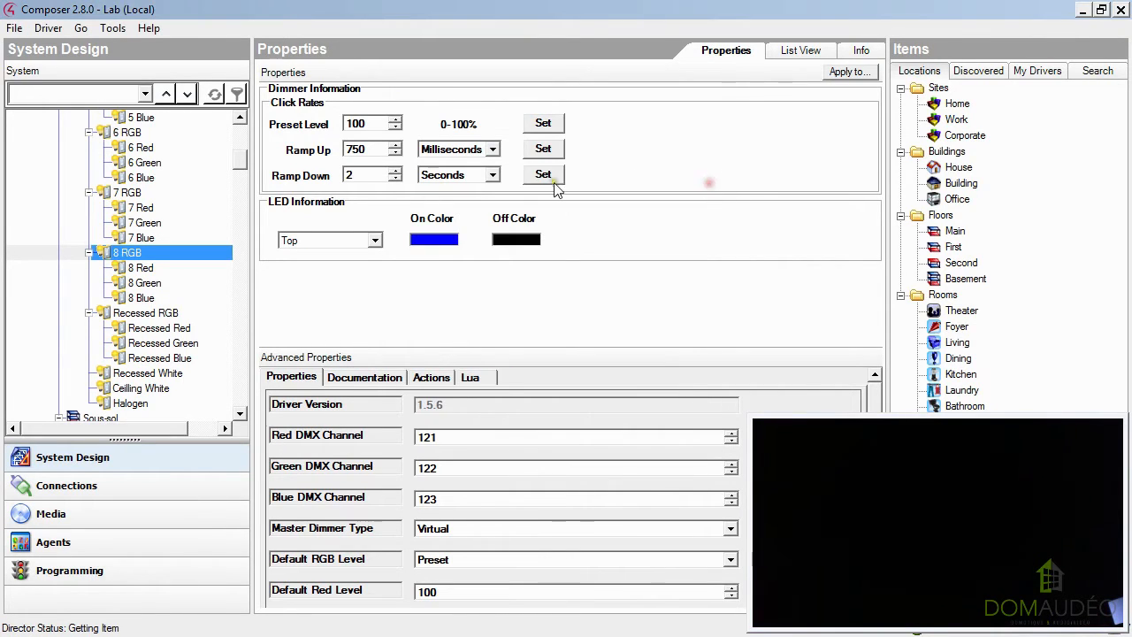
# Test the Recessed White dimmer by switching it on and off.
pyautogui.doubleClick(152, 375)
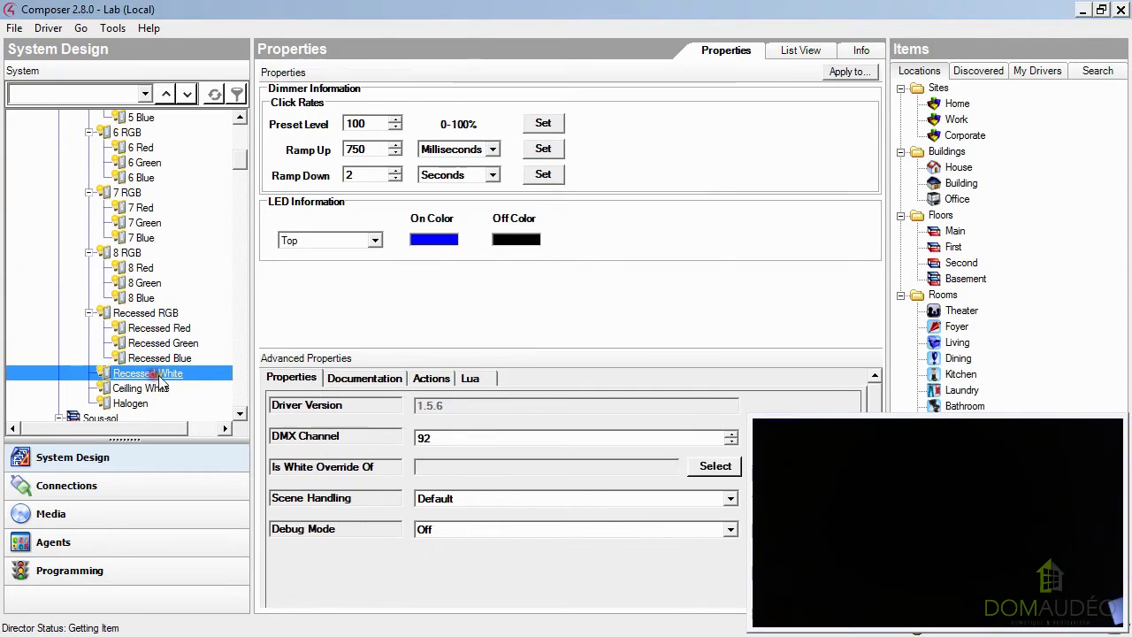
pyautogui.click(489, 273)
pyautogui.click(472, 333)
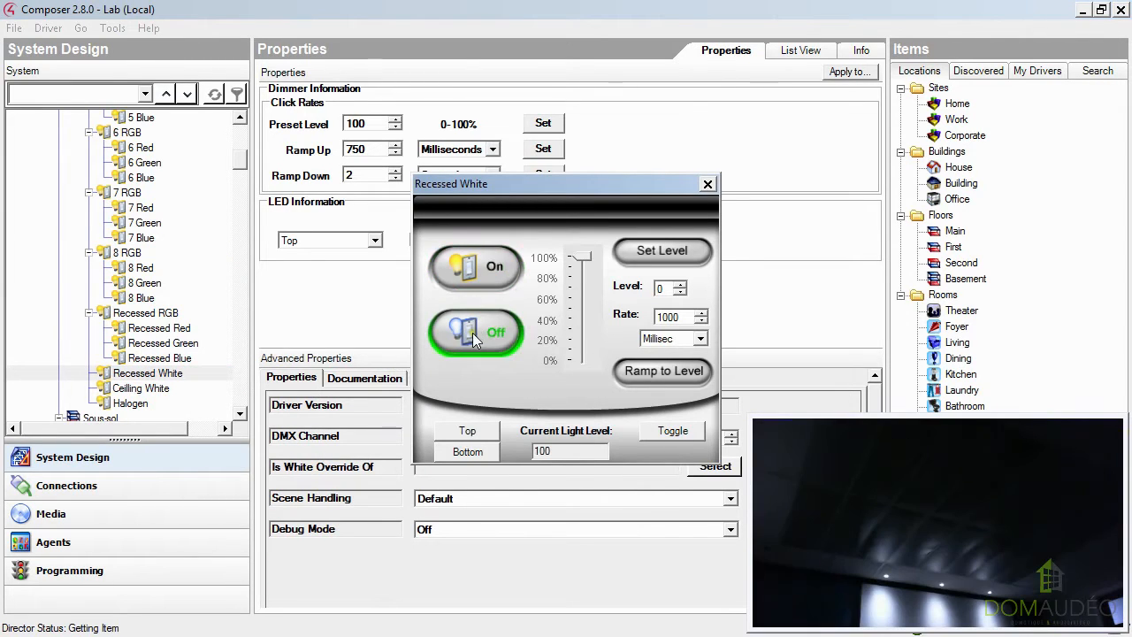
pyautogui.click(133, 373)
# Test the Ceilling White dimmer by switching it on and off.
pyautogui.doubleClick(139, 389)
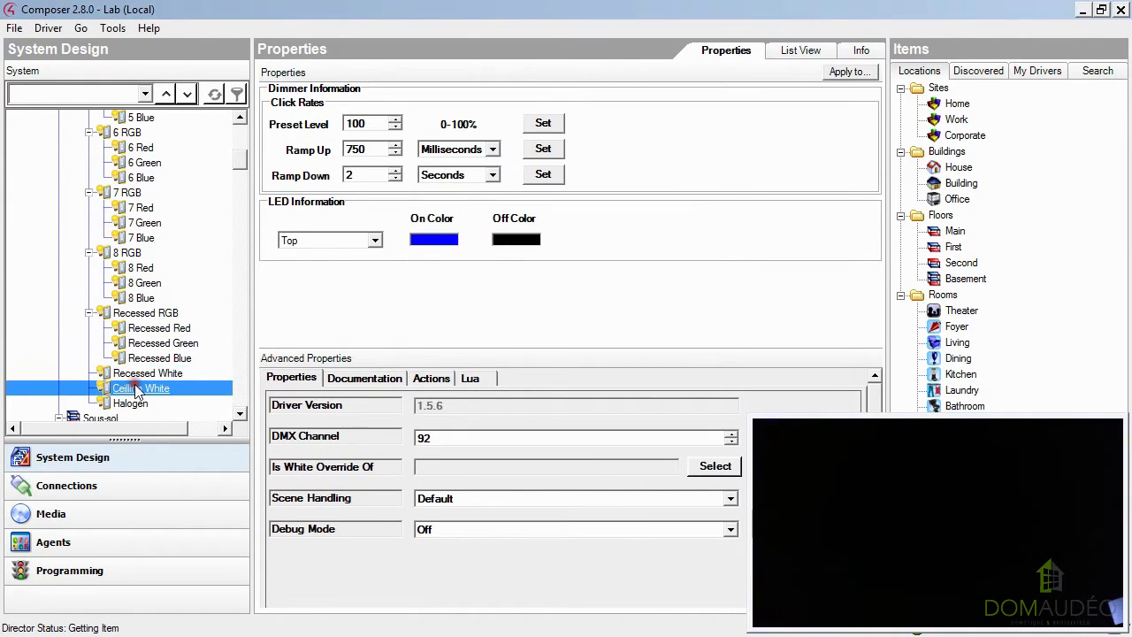
pyautogui.click(494, 272)
pyautogui.click(478, 327)
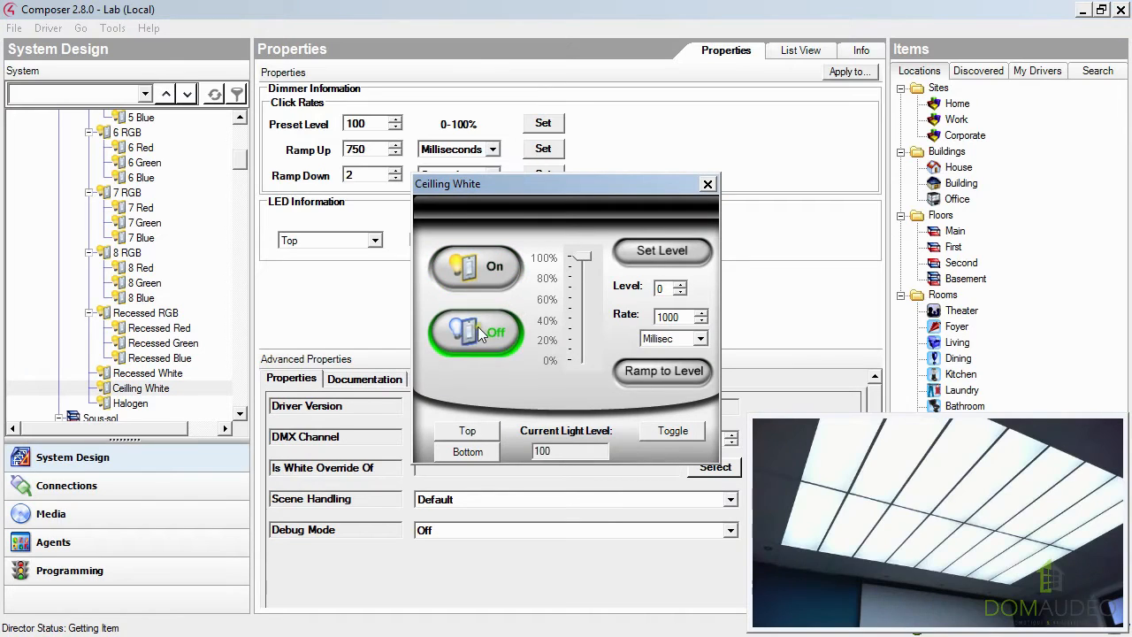
pyautogui.click(708, 185)
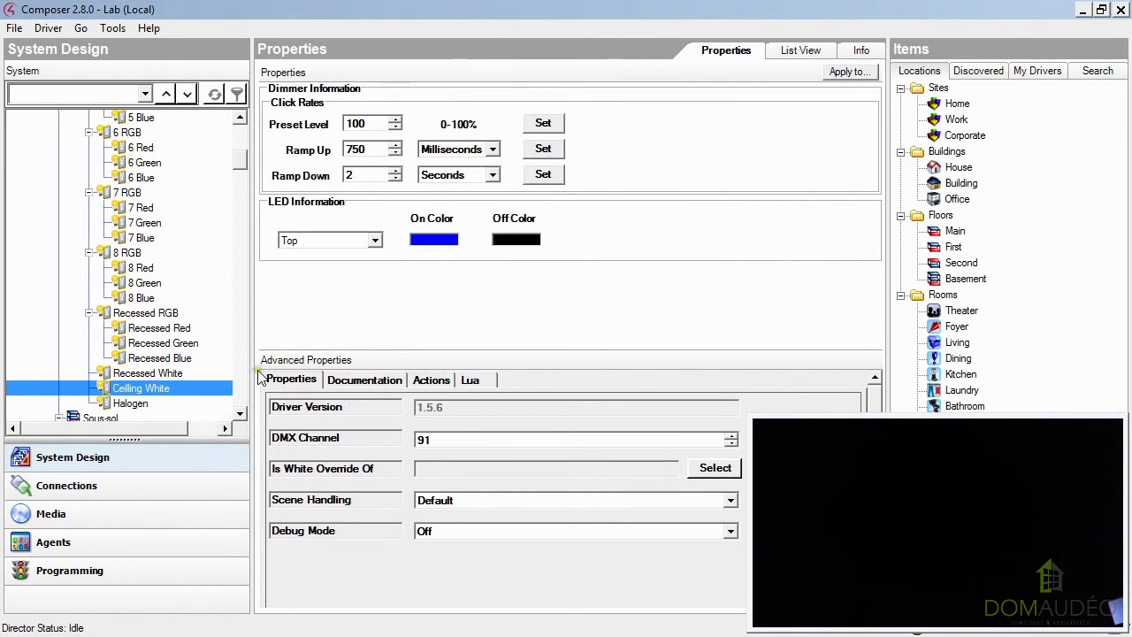
# Test the Halogen light by switching it on and off.
pyautogui.doubleClick(133, 403)
pyautogui.click(469, 286)
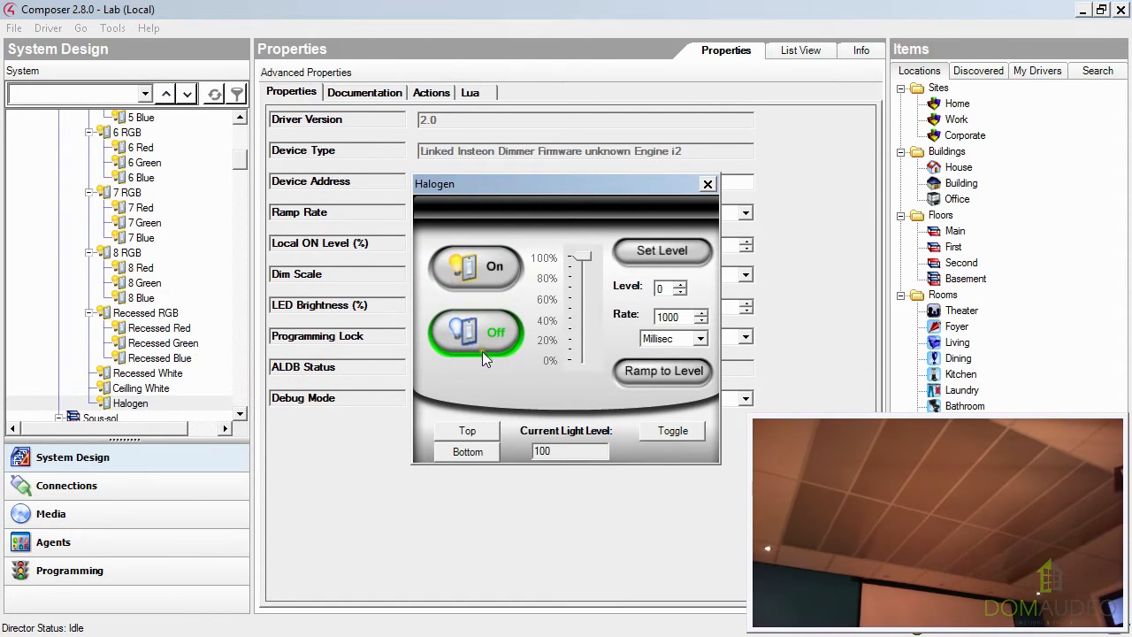
pyautogui.click(460, 336)
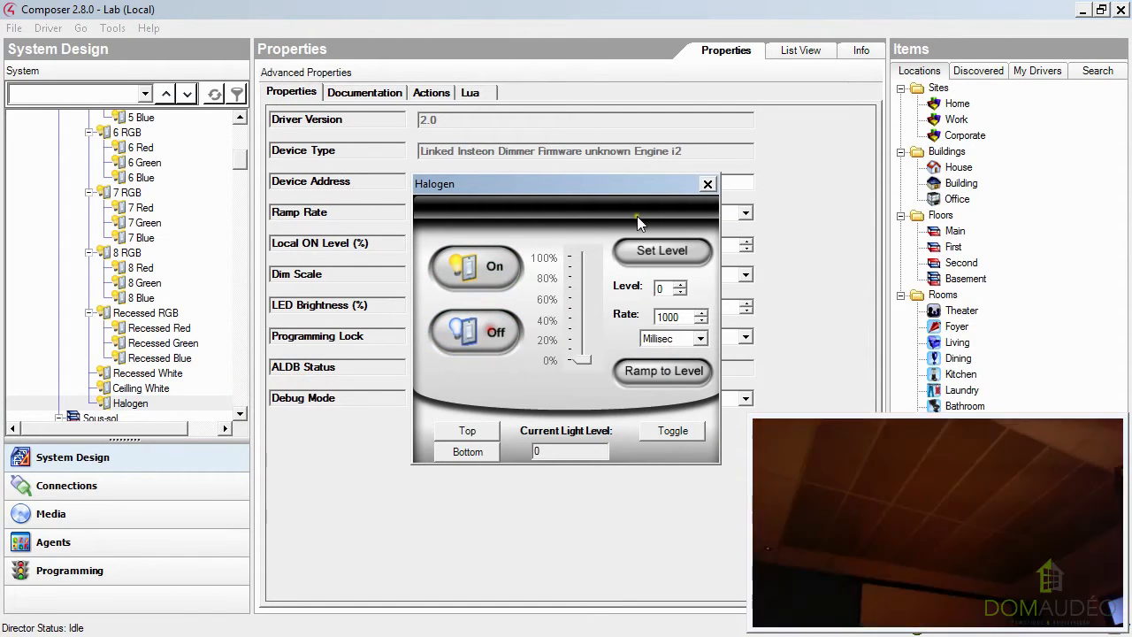
pyautogui.click(708, 184)
pyautogui.press('Up')
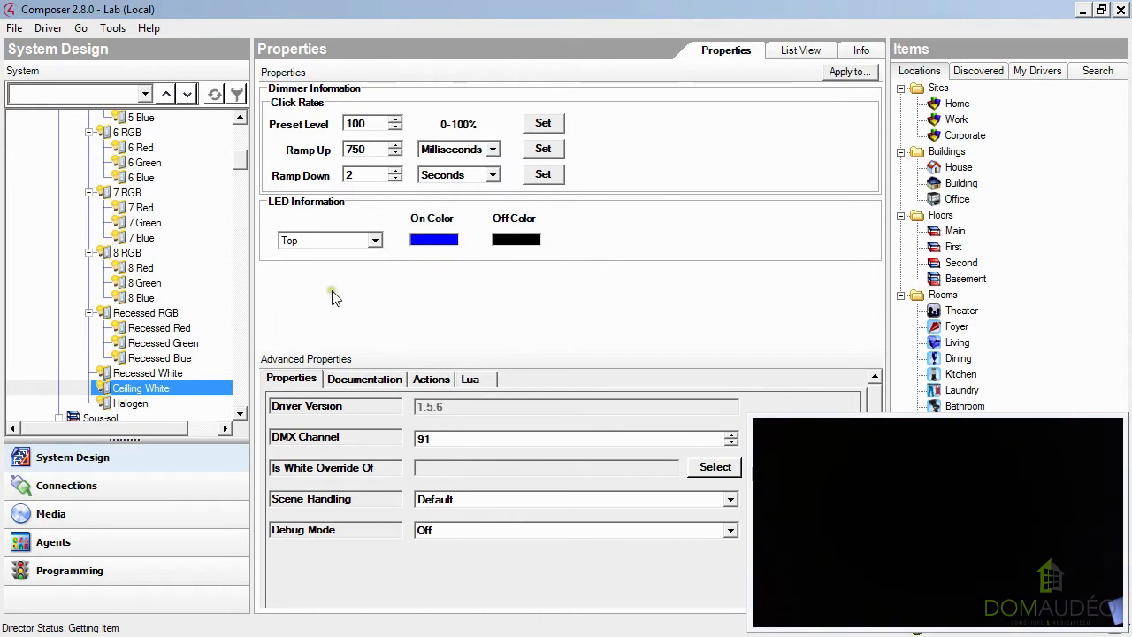
pyautogui.press('Up')
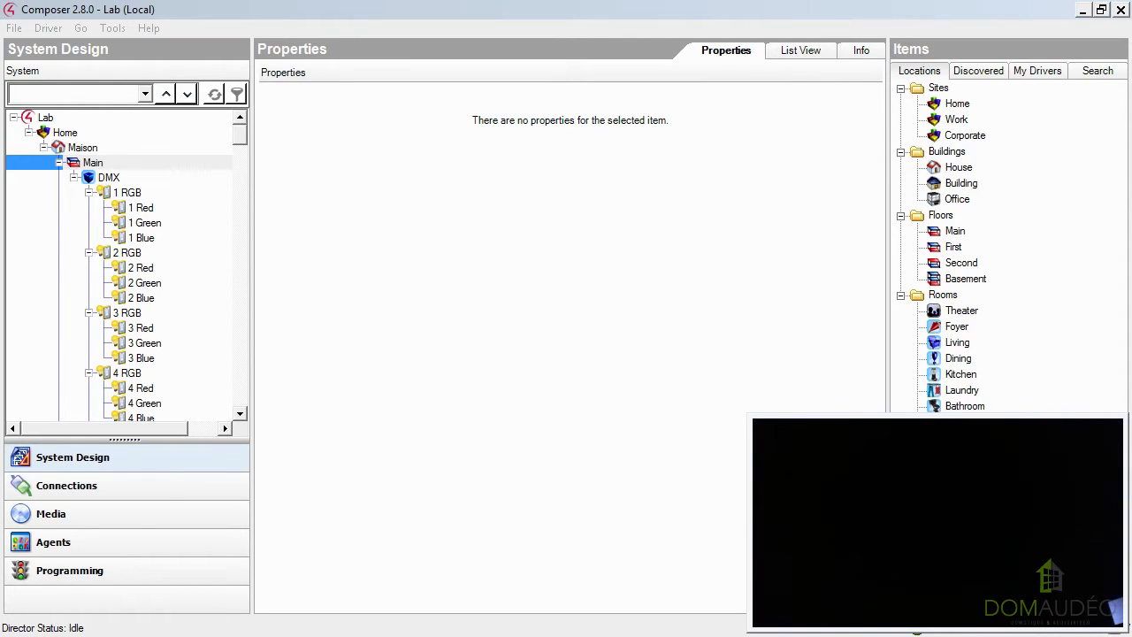
# Search the local and online drivers for "domaudeo".
pyautogui.click(1097, 73)
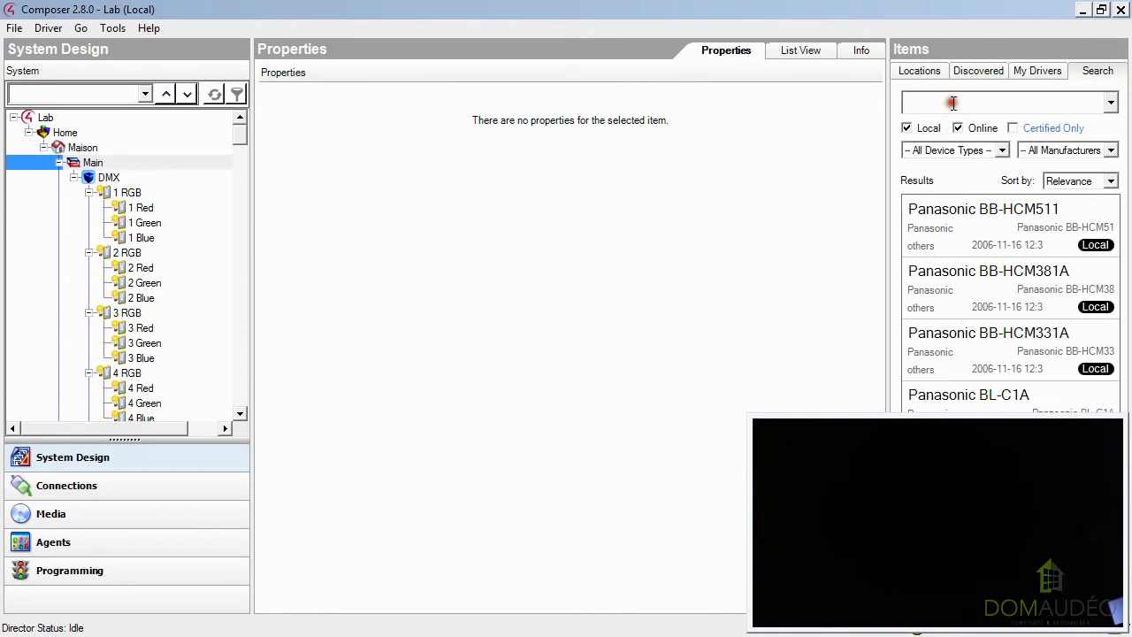
pyautogui.write('domaudeo')
pyautogui.press('Return')
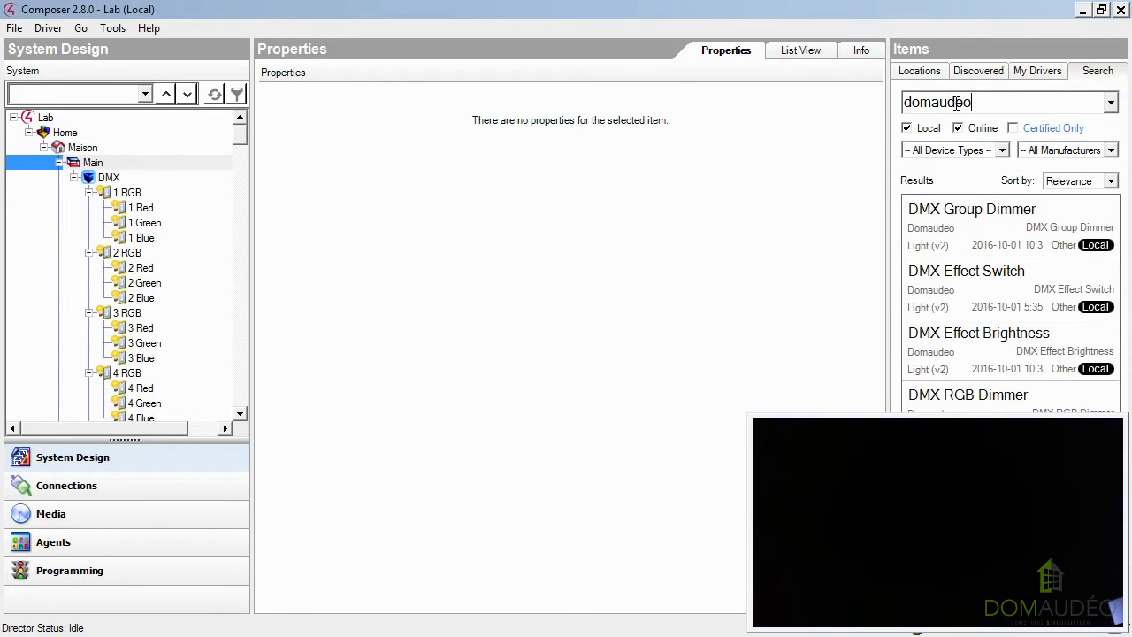
# Add the Domaudeo DMX Group RGB Dimmer driver to the DMX room in the project tree.
pyautogui.click(959, 229)
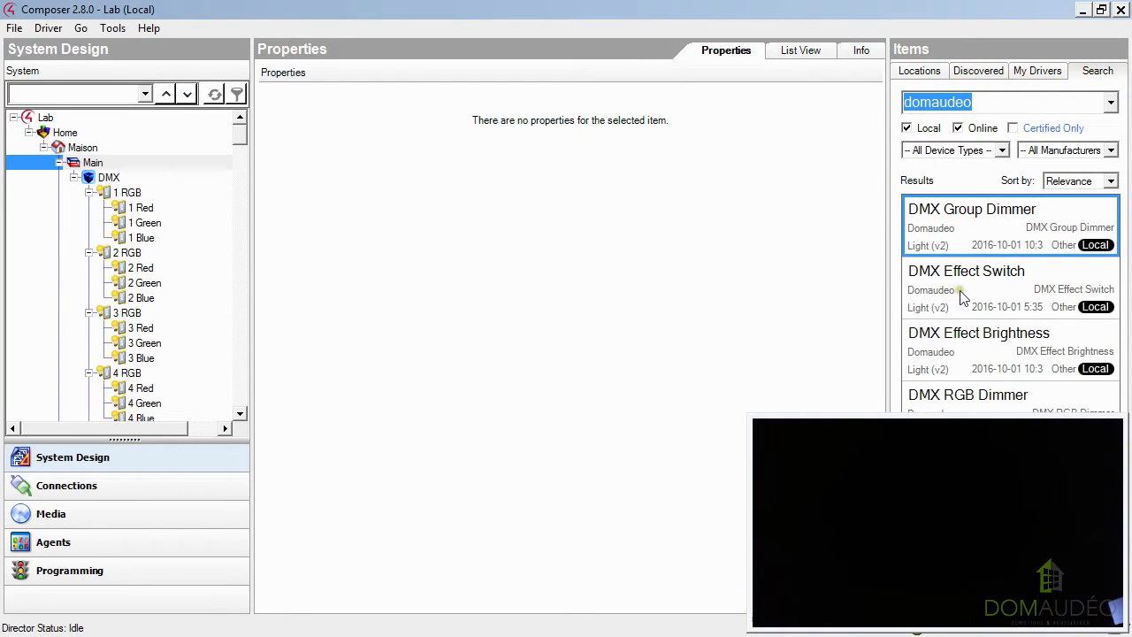
pyautogui.moveTo(973, 432); pyautogui.dragTo(758, 500)
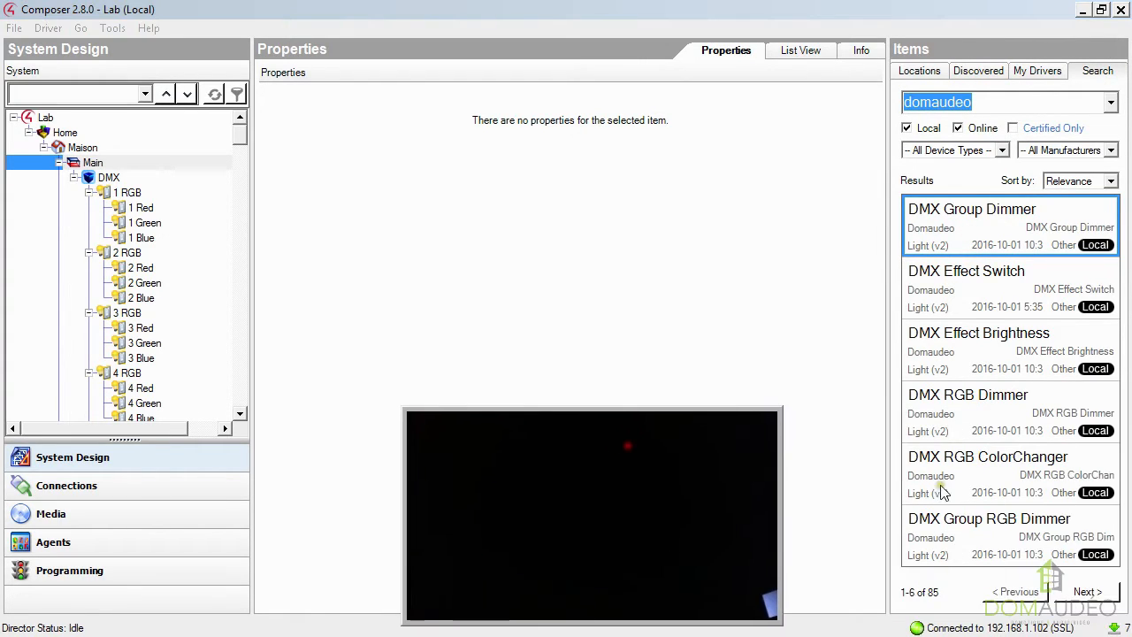
pyautogui.click(1013, 477)
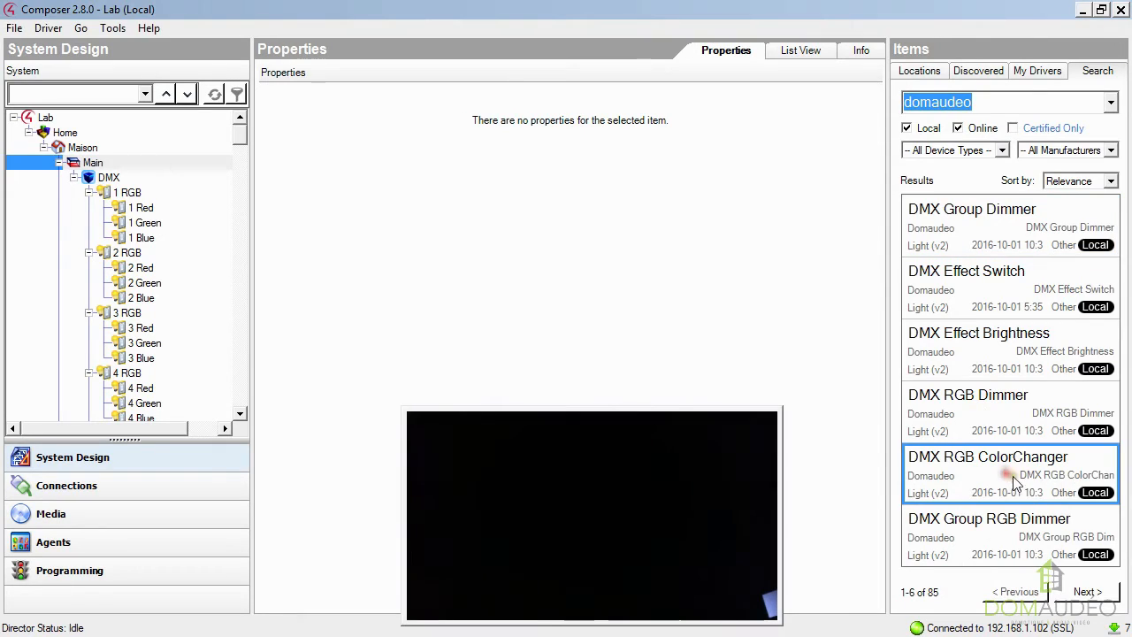
pyautogui.click(1002, 531)
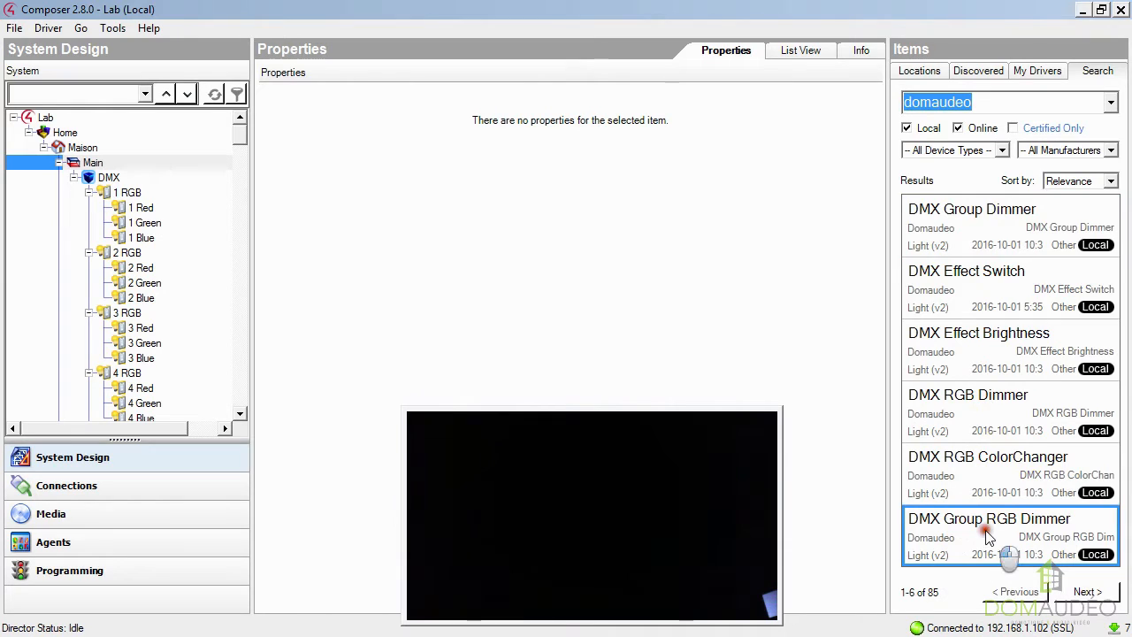
pyautogui.doubleClick(989, 539)
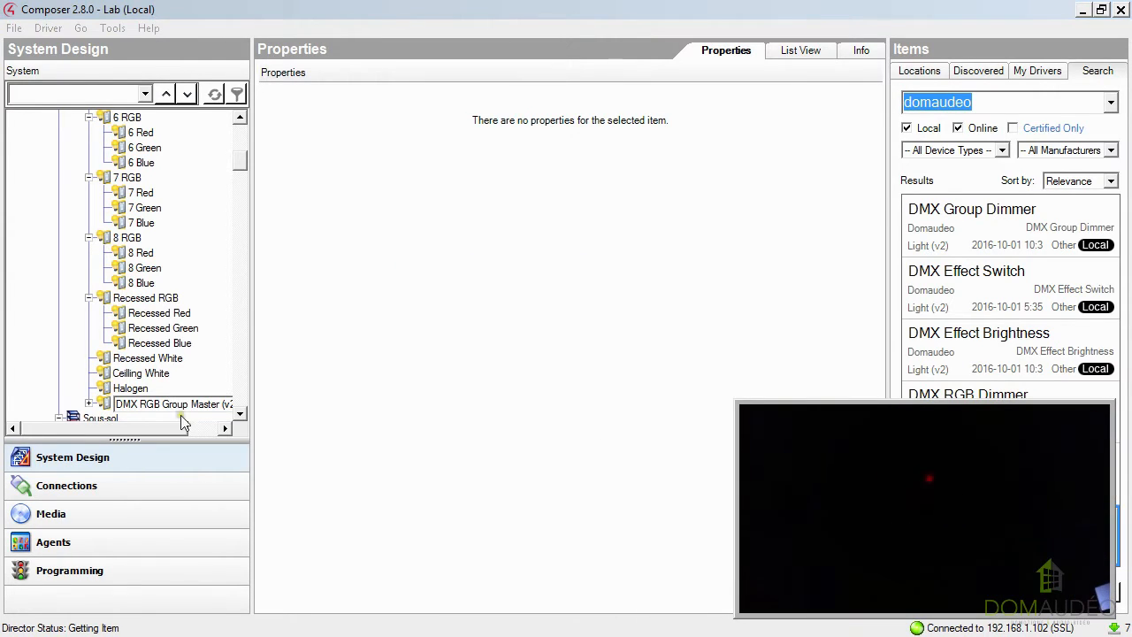
# Expand the new DMX RGB Group Master in the project tree and choose Sequential as its Group Type.
pyautogui.click(91, 403)
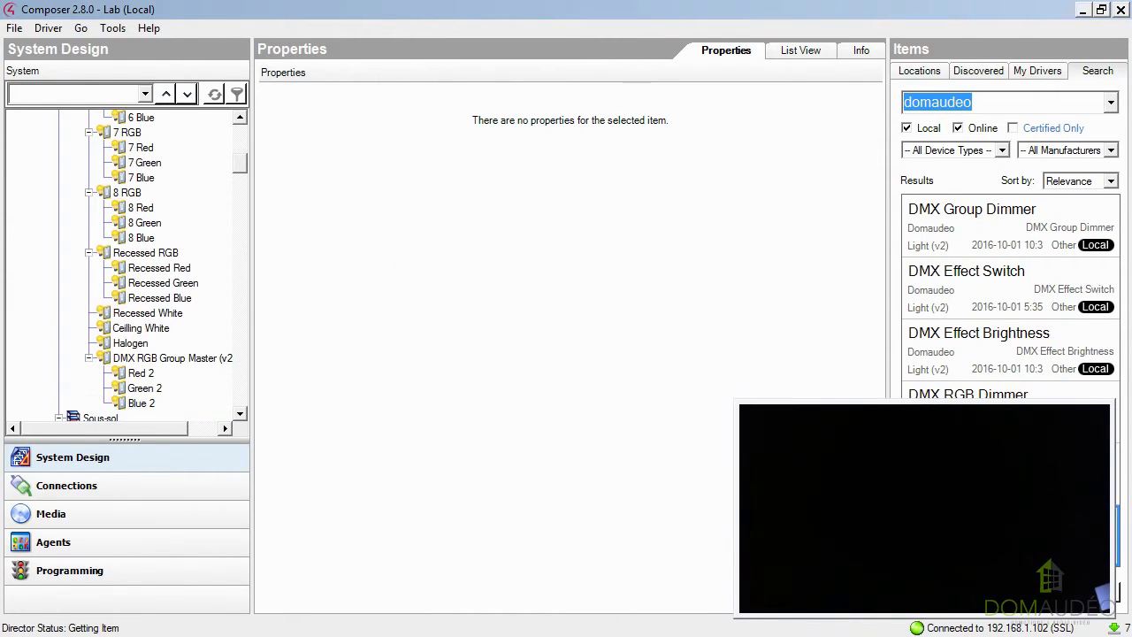
pyautogui.click(146, 358)
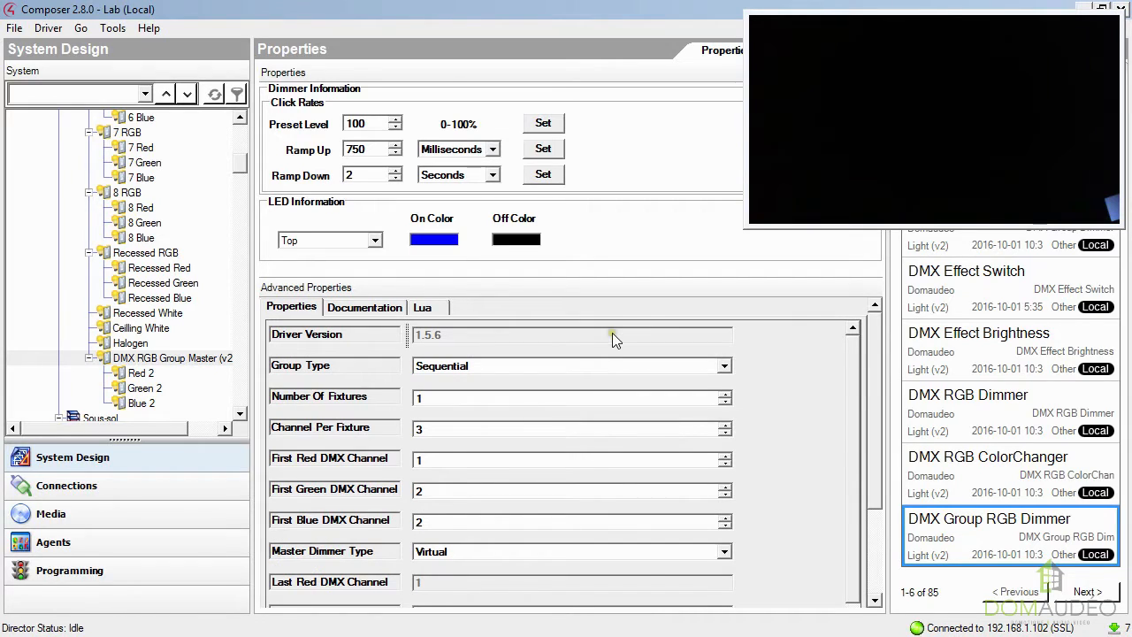
pyautogui.click(591, 365)
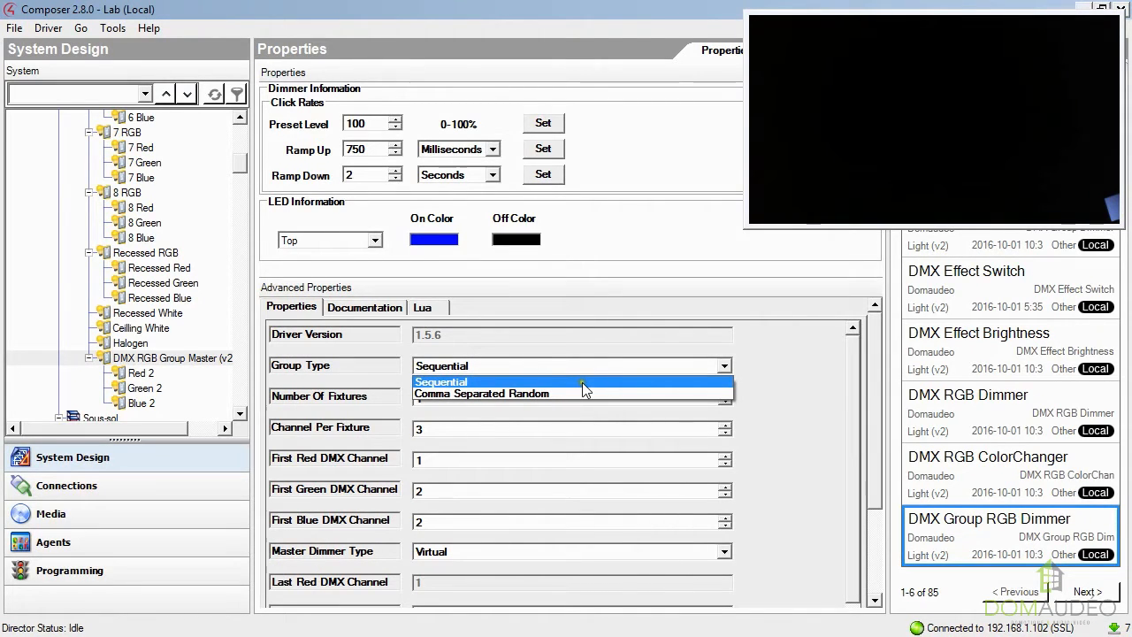
pyautogui.click(582, 382)
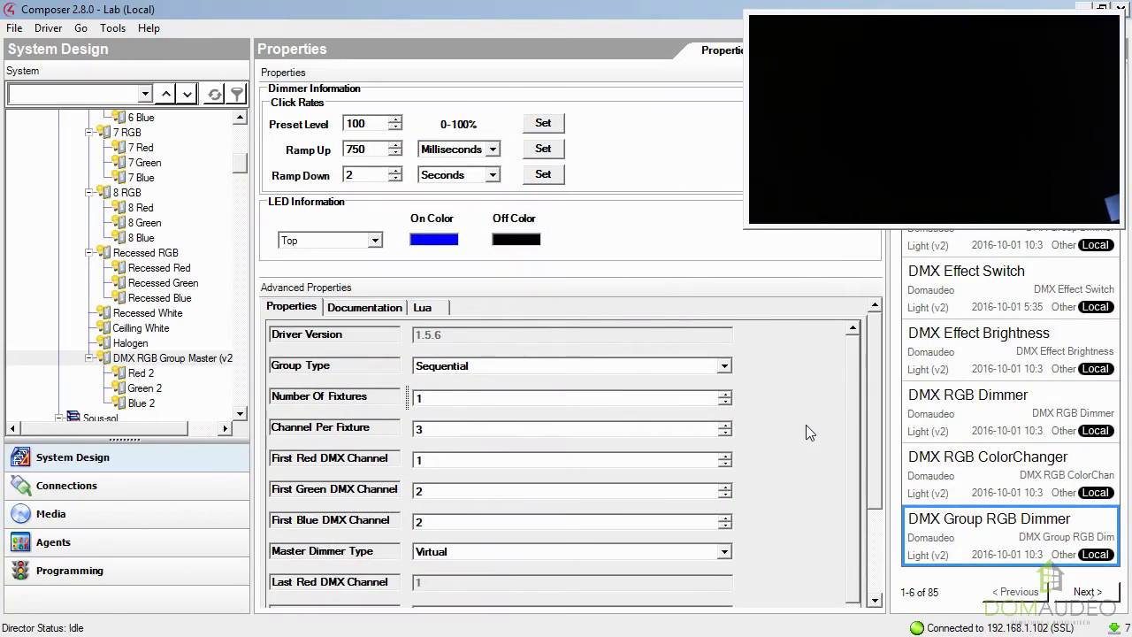
# Set the DMX RGB Group Master's Number Of Fixtures to 10.
pyautogui.click(727, 392)
pyautogui.click(727, 393)
pyautogui.click(727, 392)
pyautogui.click(727, 393)
pyautogui.click(727, 393)
pyautogui.click(727, 392)
pyautogui.click(727, 393)
pyautogui.click(727, 393)
pyautogui.click(727, 393)
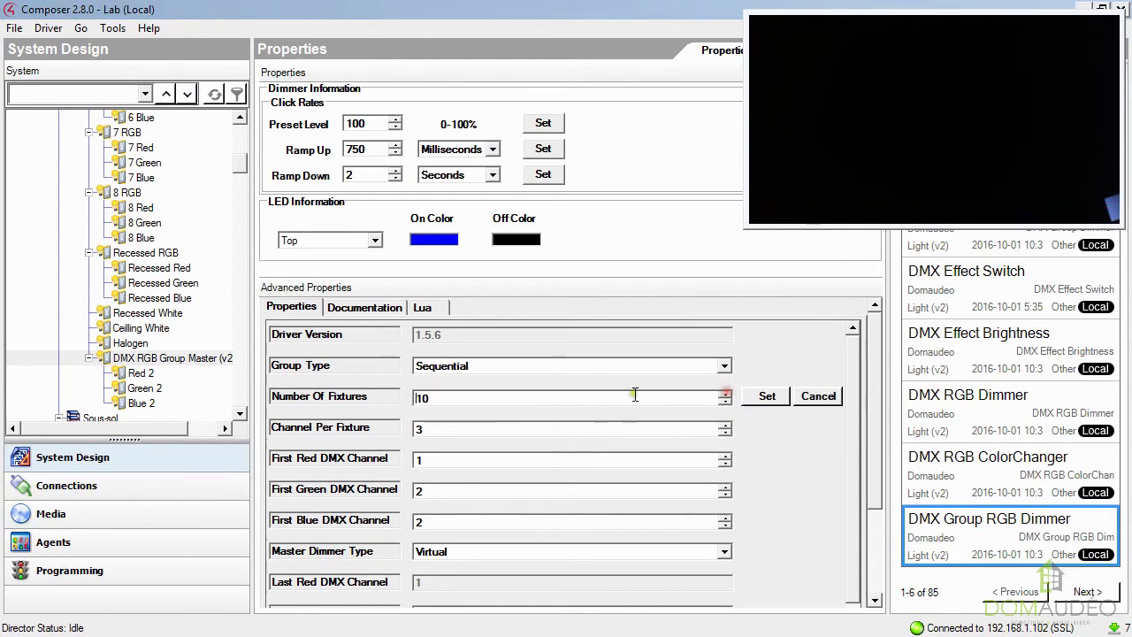
pyautogui.click(778, 400)
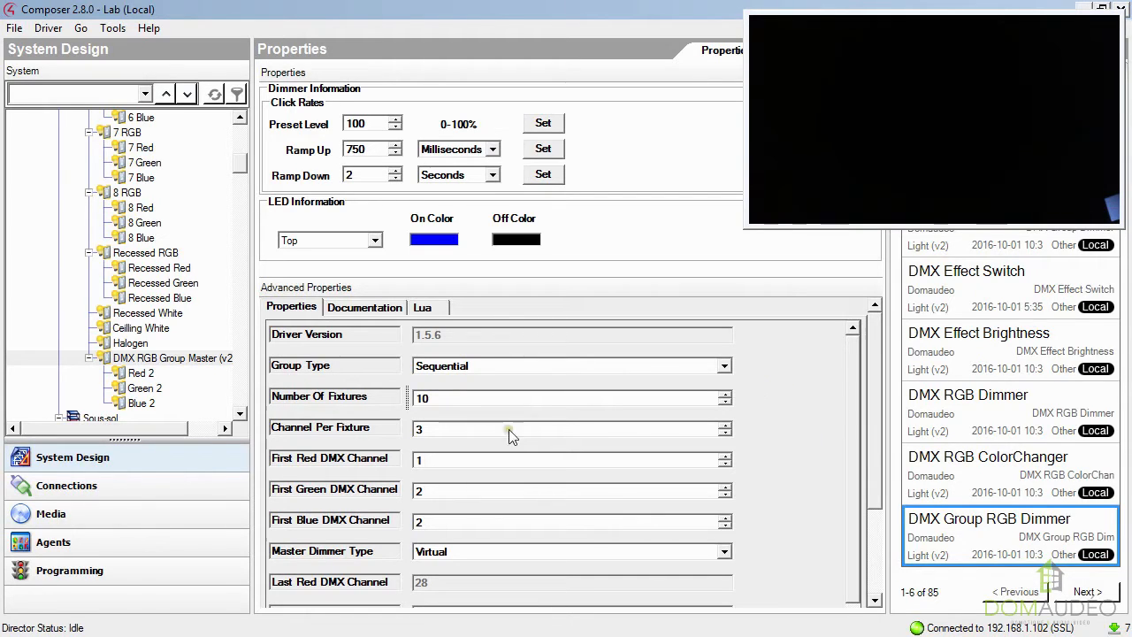
# Set the group's first red, green and blue DMX channels to 100, 101 and 102.
pyautogui.click(456, 460)
pyautogui.write('00')
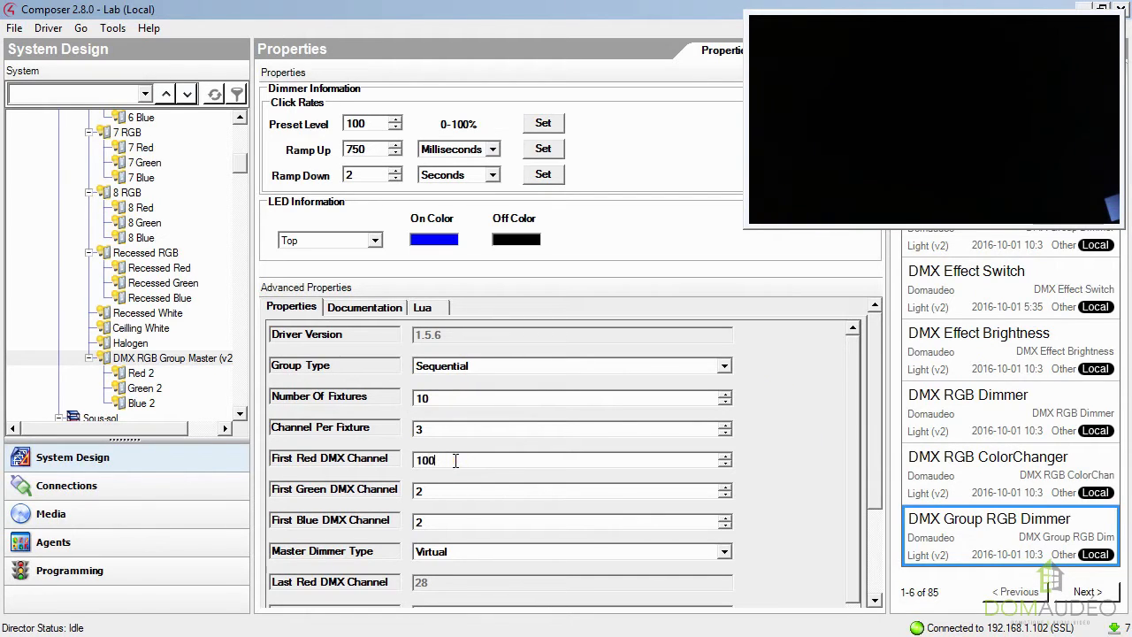
pyautogui.click(751, 456)
pyautogui.press('Tab')
pyautogui.write('101')
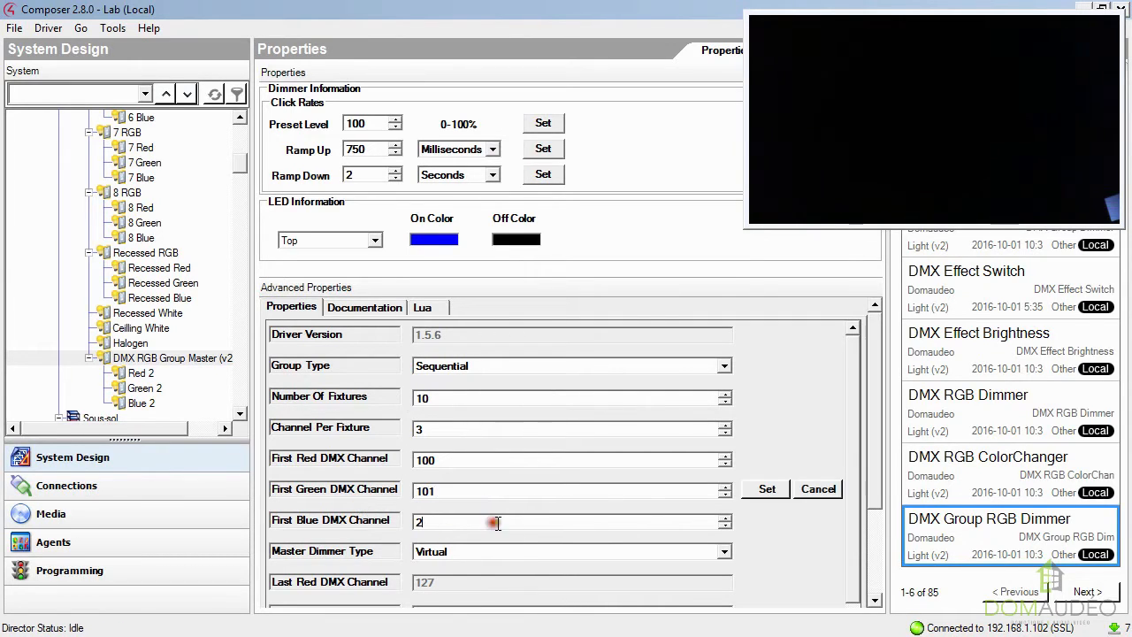
pyautogui.click(761, 490)
pyautogui.write('10')
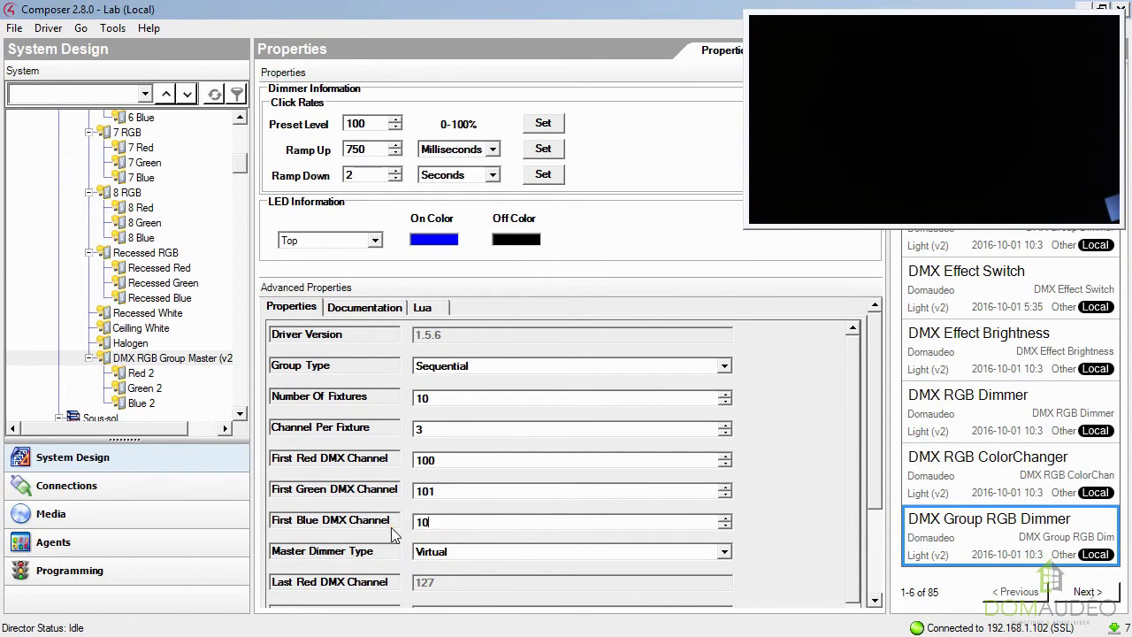
pyautogui.write('2')
pyautogui.click(748, 521)
pyautogui.scroll(-2, 749, 521)
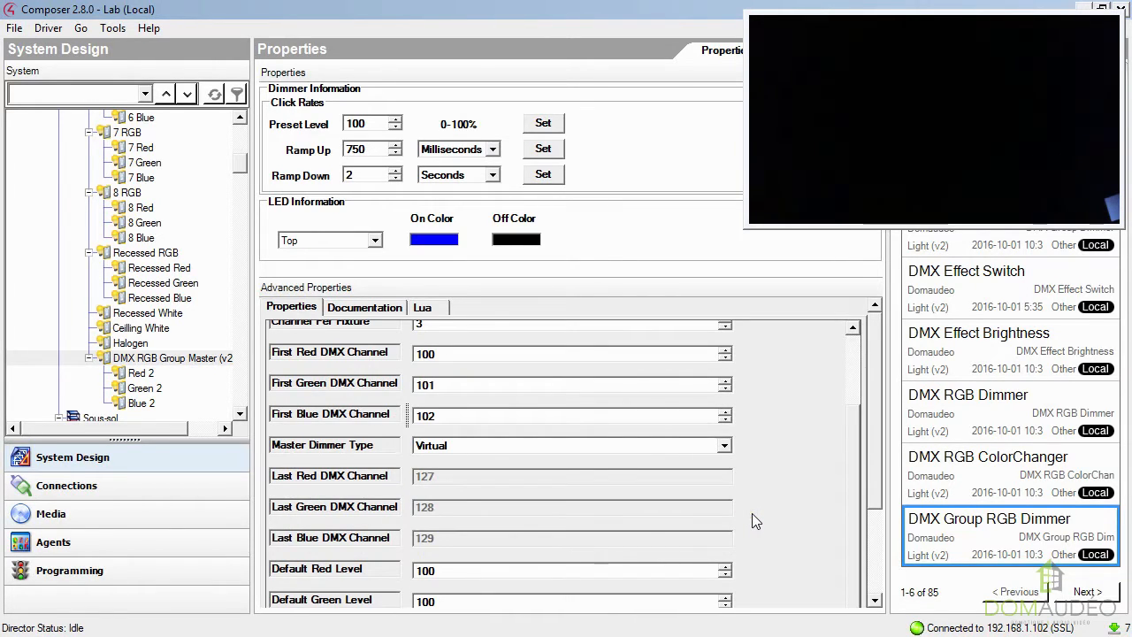
pyautogui.scroll(-2, 753, 514)
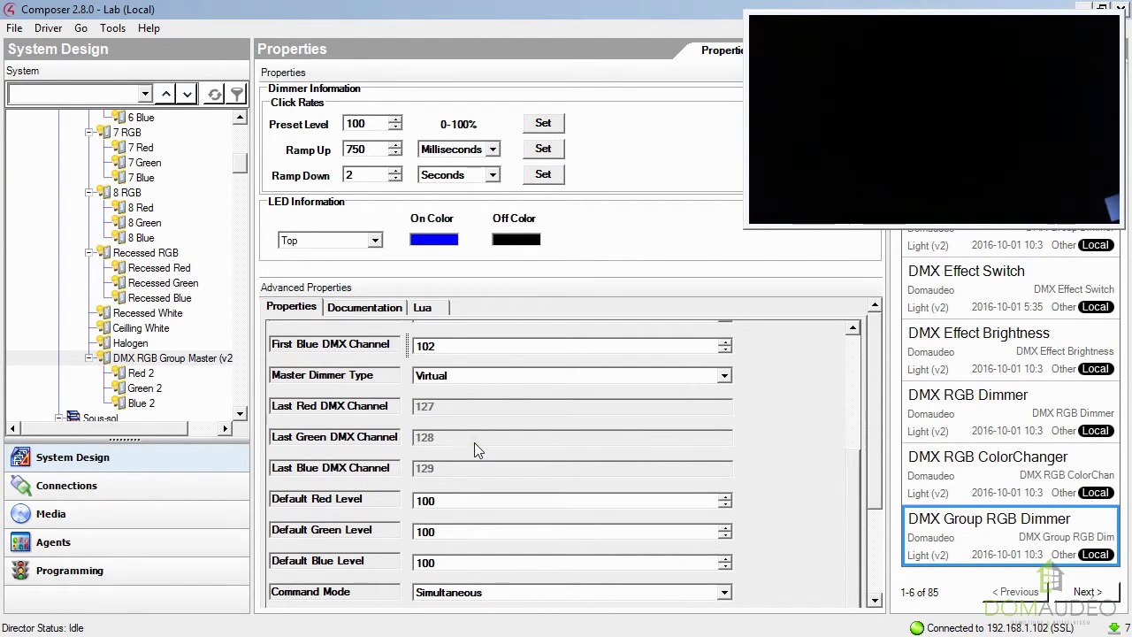
# Test the group's Red 2 and Green 2 dimmers by switching each one on and off.
pyautogui.doubleClick(139, 376)
pyautogui.click(482, 272)
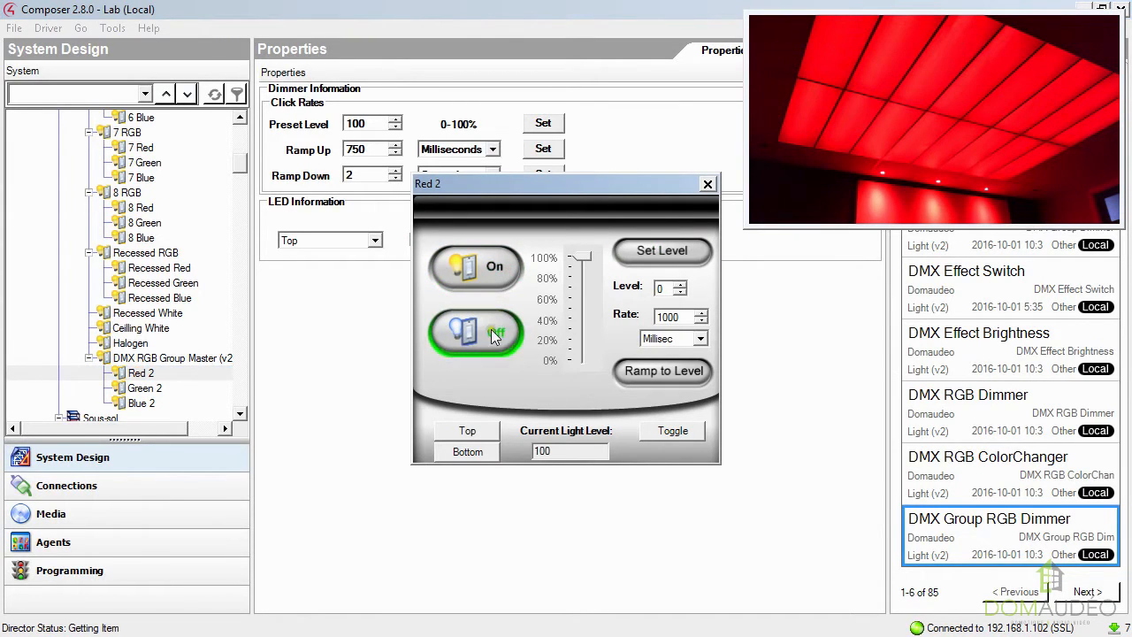
pyautogui.click(709, 184)
pyautogui.doubleClick(144, 387)
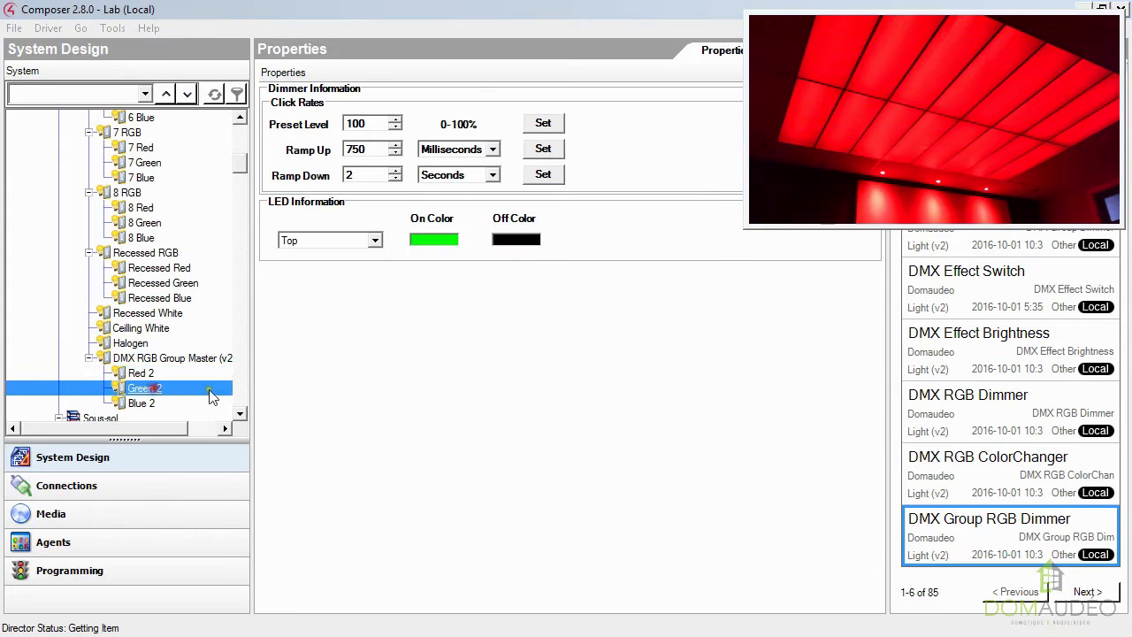
pyautogui.click(487, 276)
pyautogui.click(478, 333)
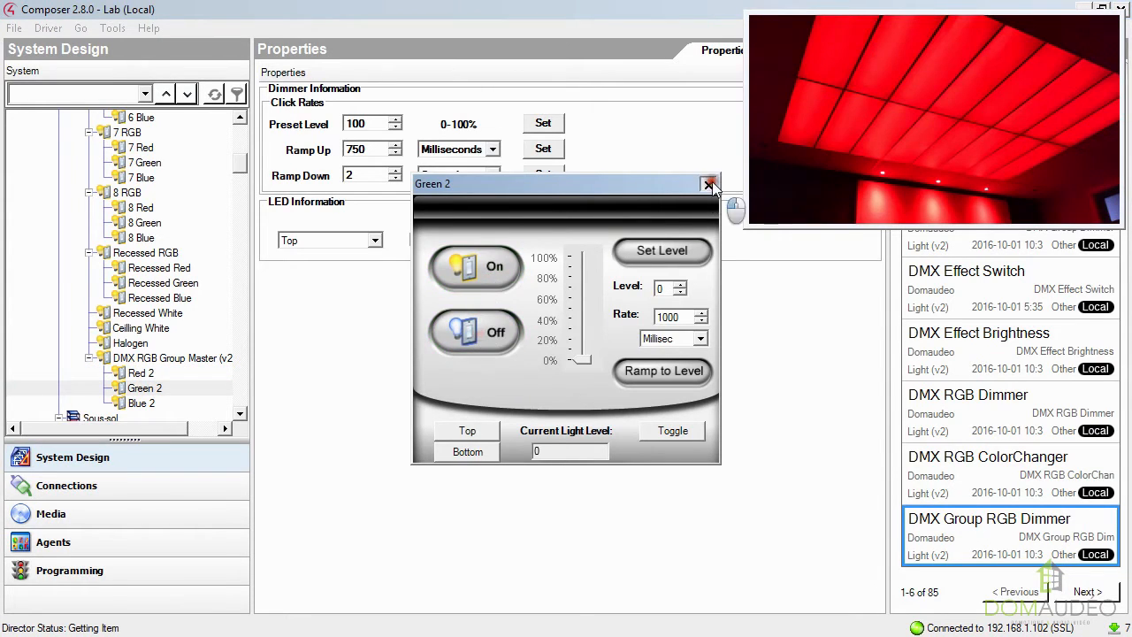
pyautogui.click(708, 183)
pyautogui.doubleClick(144, 372)
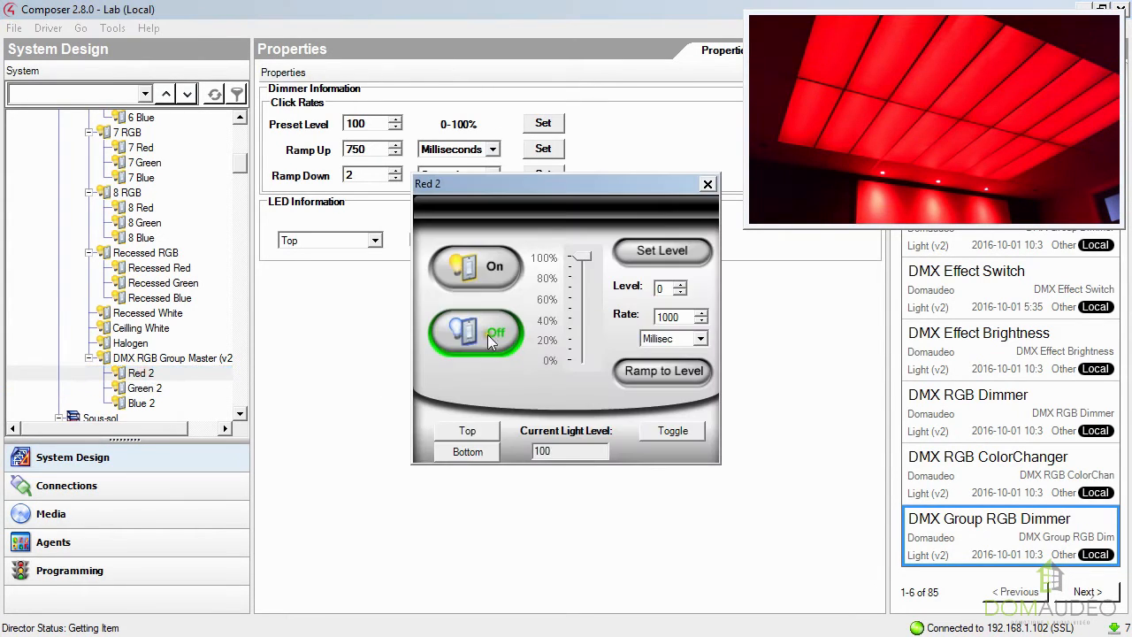
pyautogui.click(709, 184)
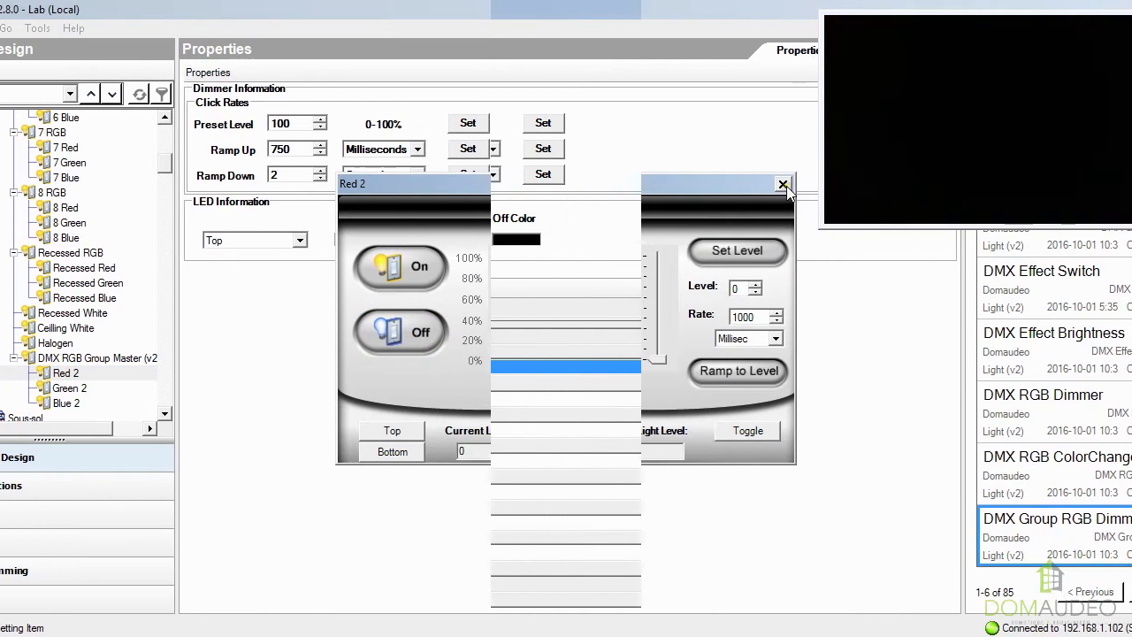
# Change the DMX RGB Group Master's Group Type to Comma Separated Random.
pyautogui.click(725, 367)
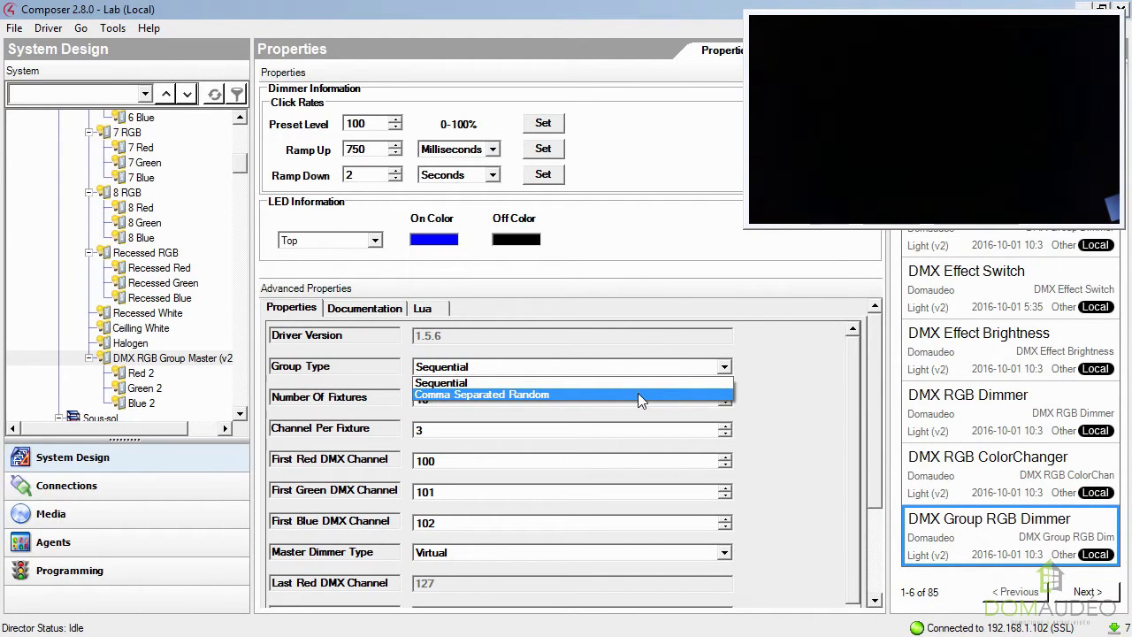
pyautogui.click(607, 395)
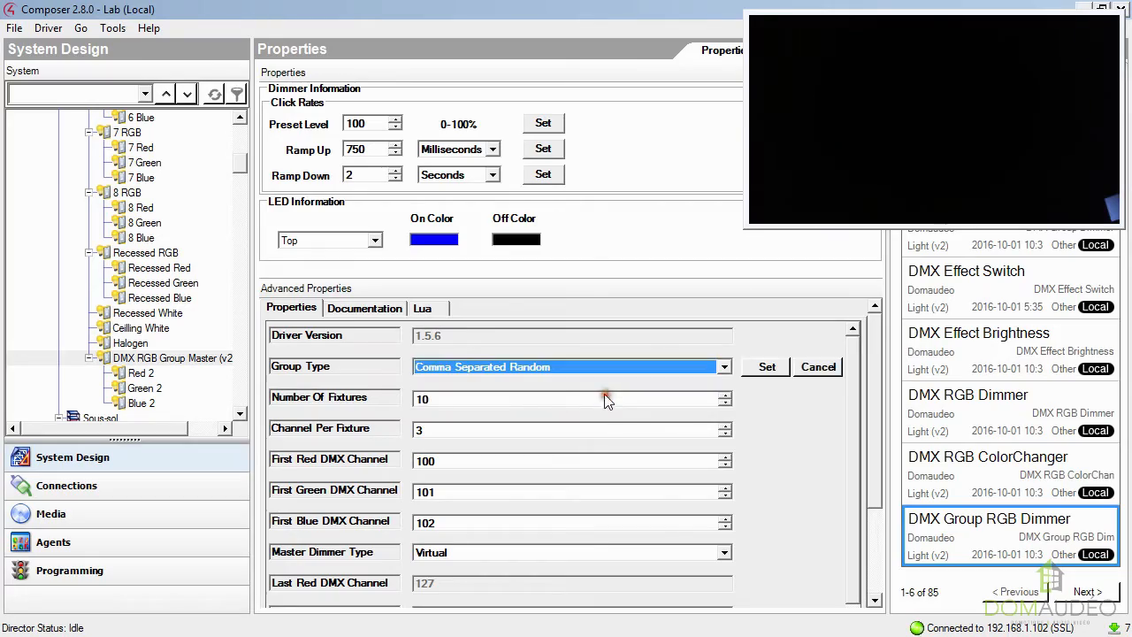
pyautogui.click(775, 377)
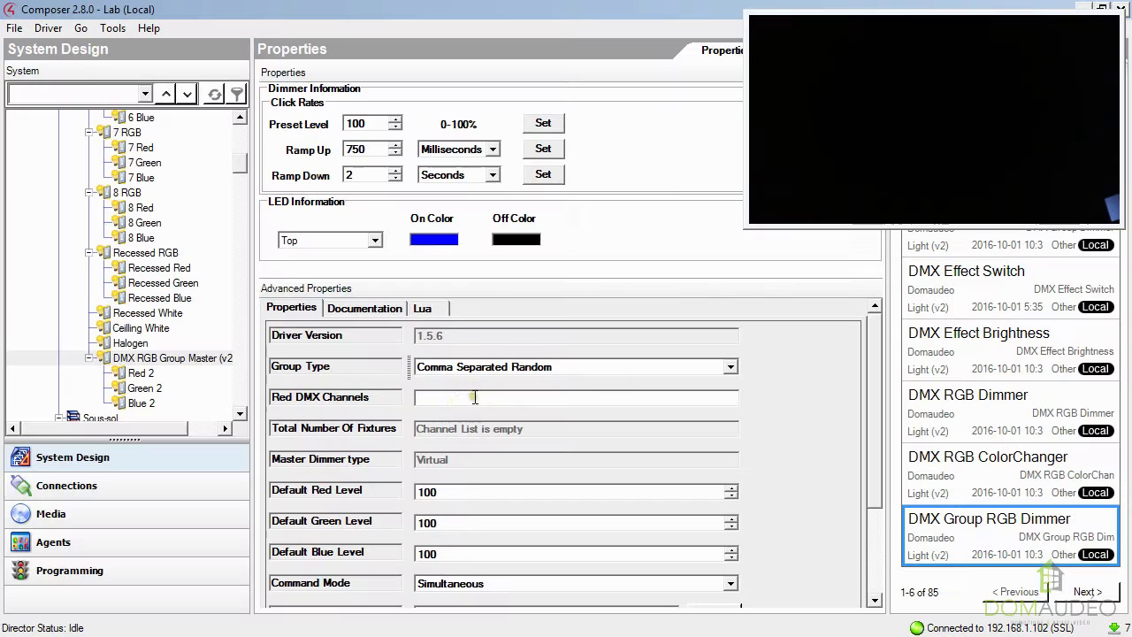
# Set the group's Red DMX Channels to 100,103,106,109,112,115,118,121.
pyautogui.write('100')
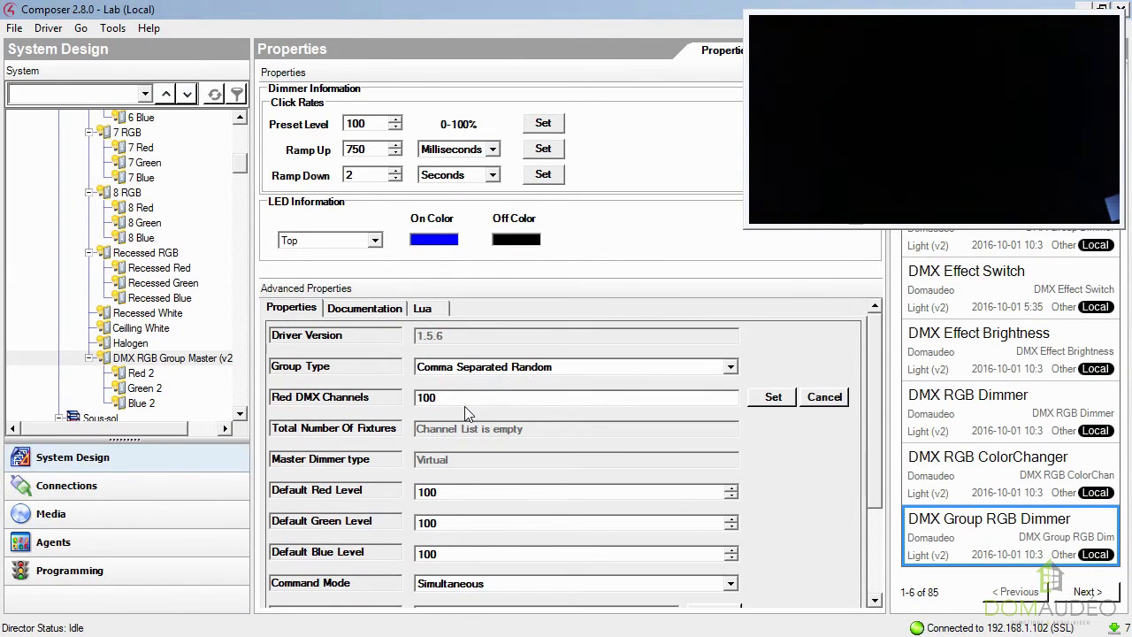
pyautogui.write(',103,106,109,112,115,118,')
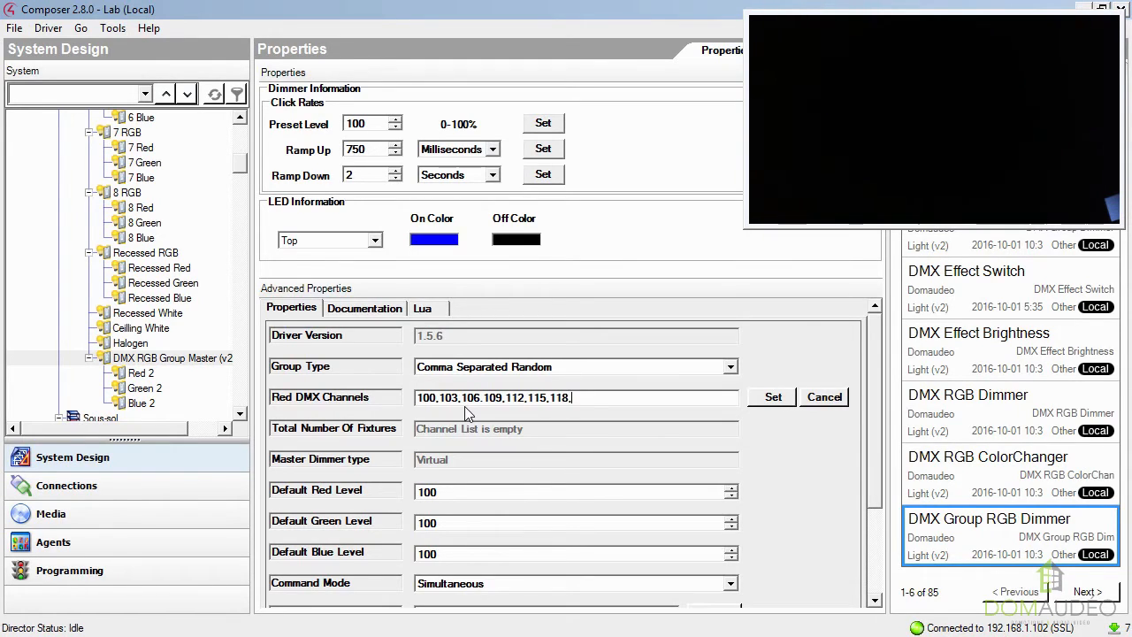
pyautogui.write('121')
pyautogui.click(768, 397)
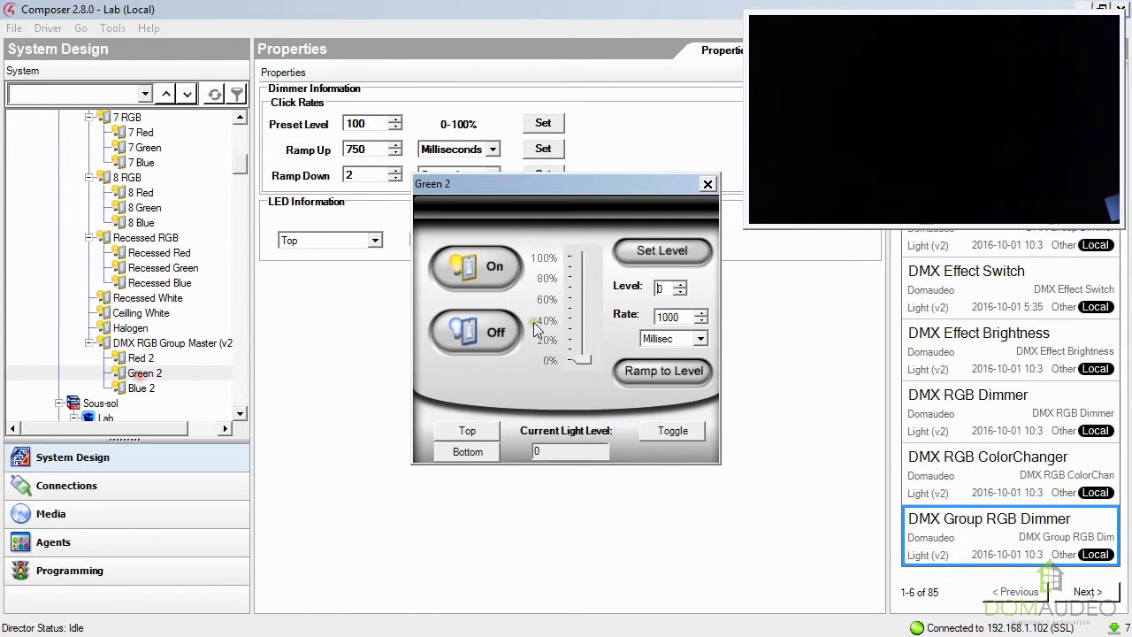
# Test the group's Green 2 and Blue 2 dimmers by switching each one on and off.
pyautogui.click(491, 267)
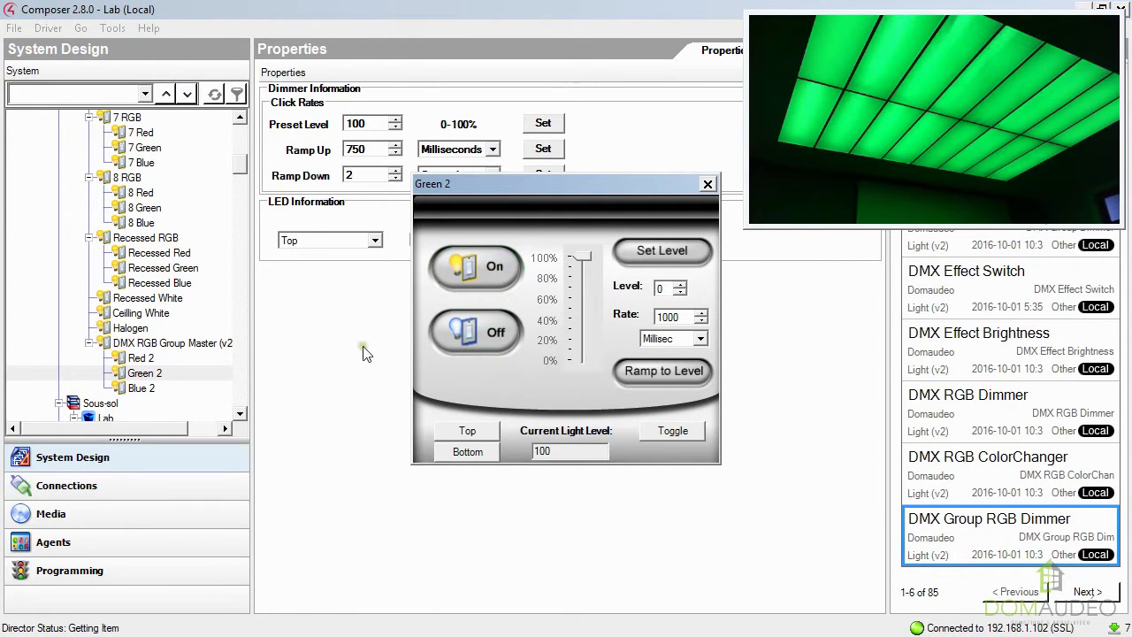
pyautogui.click(493, 343)
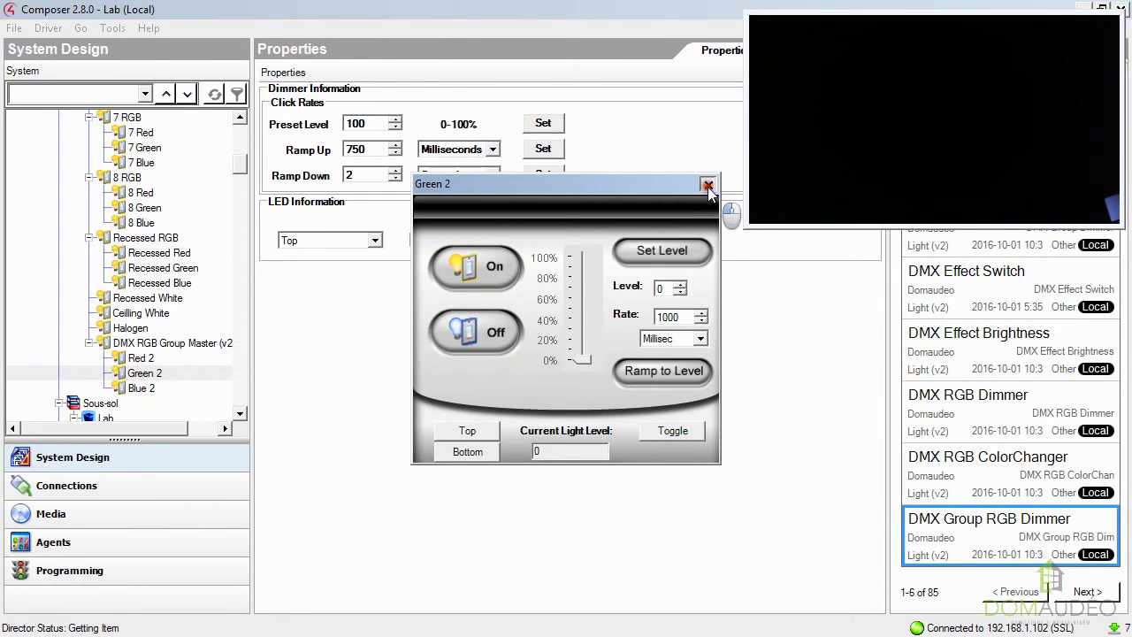
pyautogui.click(707, 183)
pyautogui.doubleClick(142, 387)
pyautogui.click(473, 293)
pyautogui.click(473, 335)
pyautogui.click(708, 183)
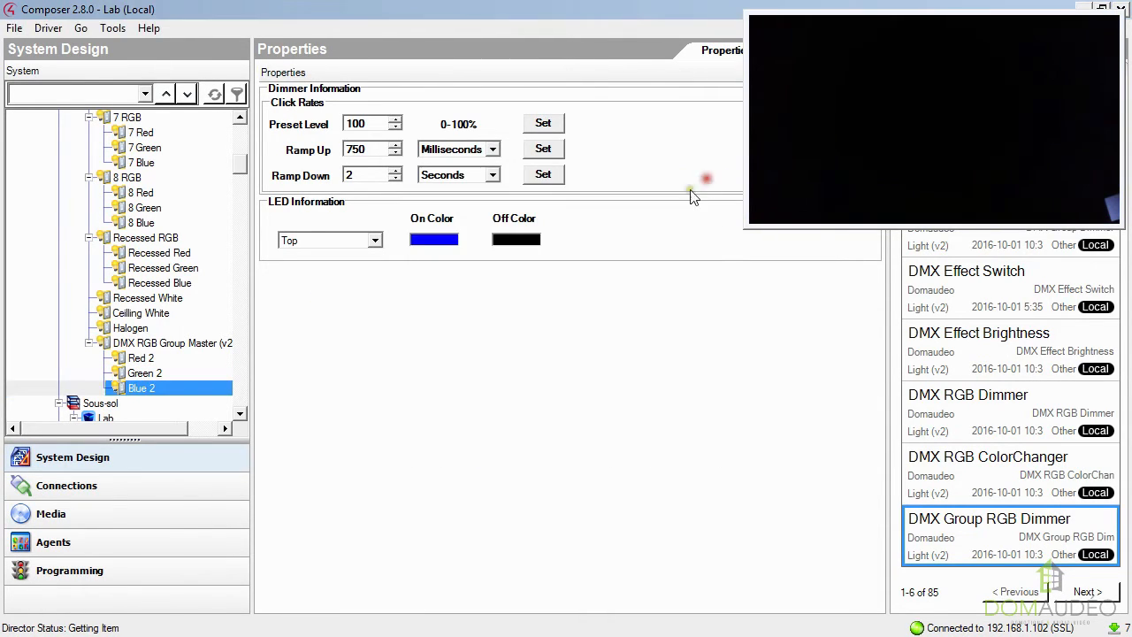
# Remove channel 106 from the DMX RGB Group Master's Red DMX Channels list and apply the change.
pyautogui.click(177, 344)
pyautogui.click(620, 402)
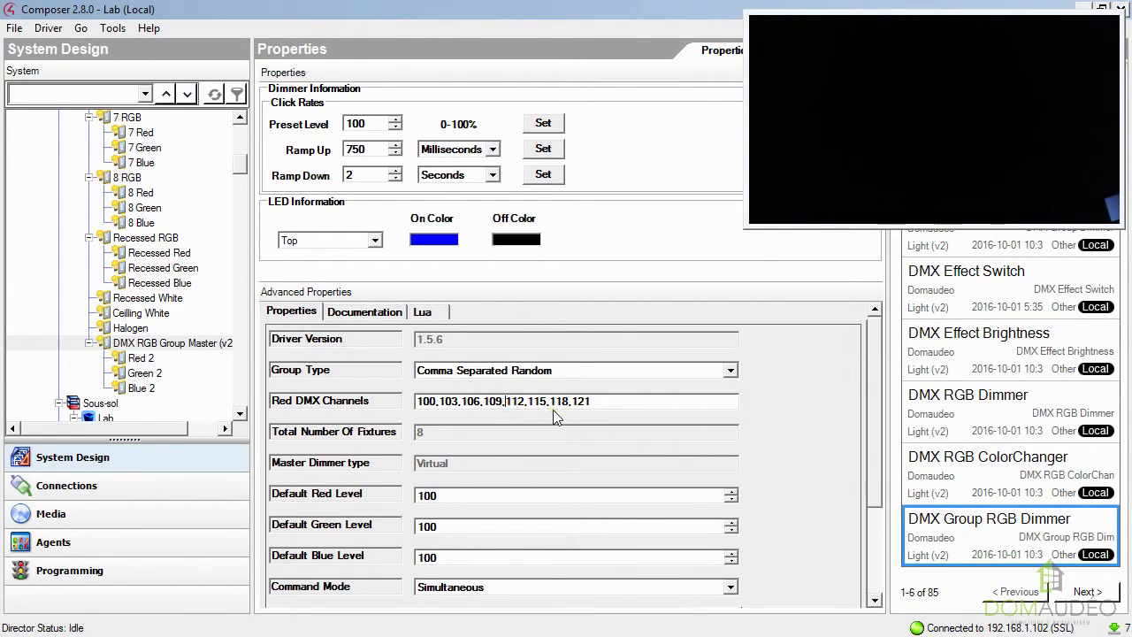
pyautogui.press('Left')
pyautogui.press('Delete')
pyautogui.press('Delete')
pyautogui.press('Delete')
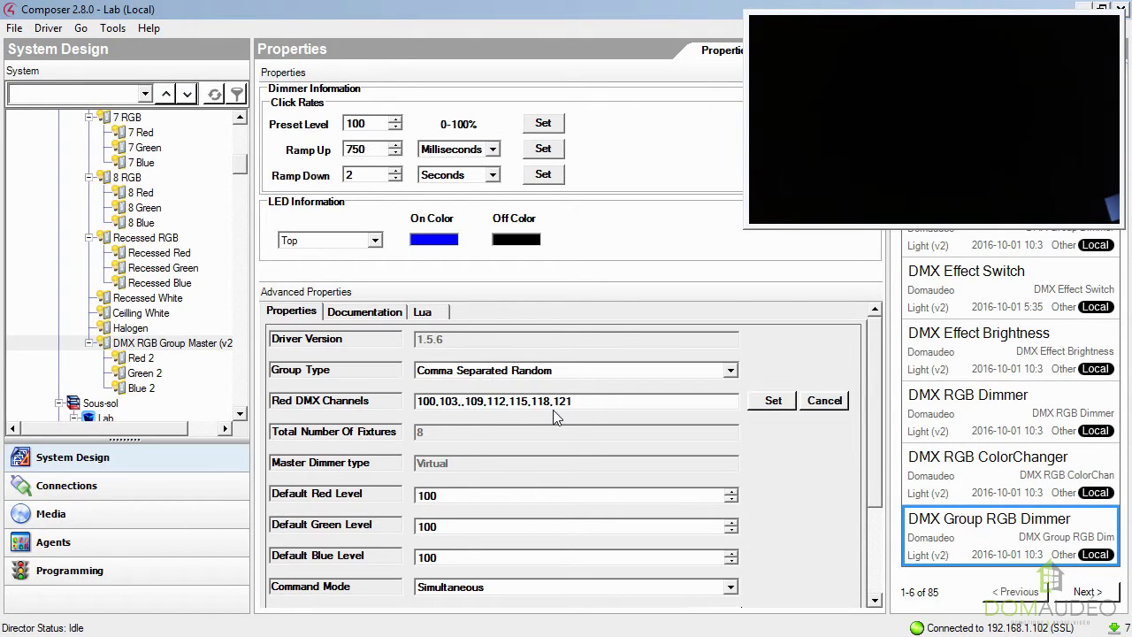
pyautogui.press('Delete')
pyautogui.click(773, 403)
# Test the shortened channel group by switching its Green 2 and Red 2 dimmers on and off.
pyautogui.doubleClick(144, 372)
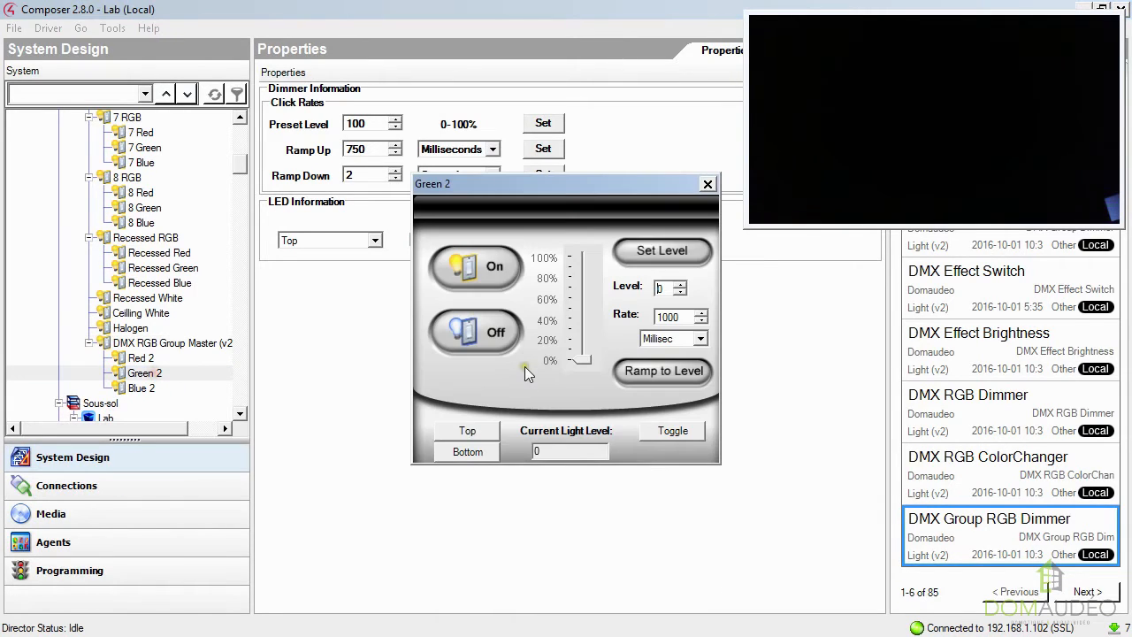
pyautogui.click(492, 287)
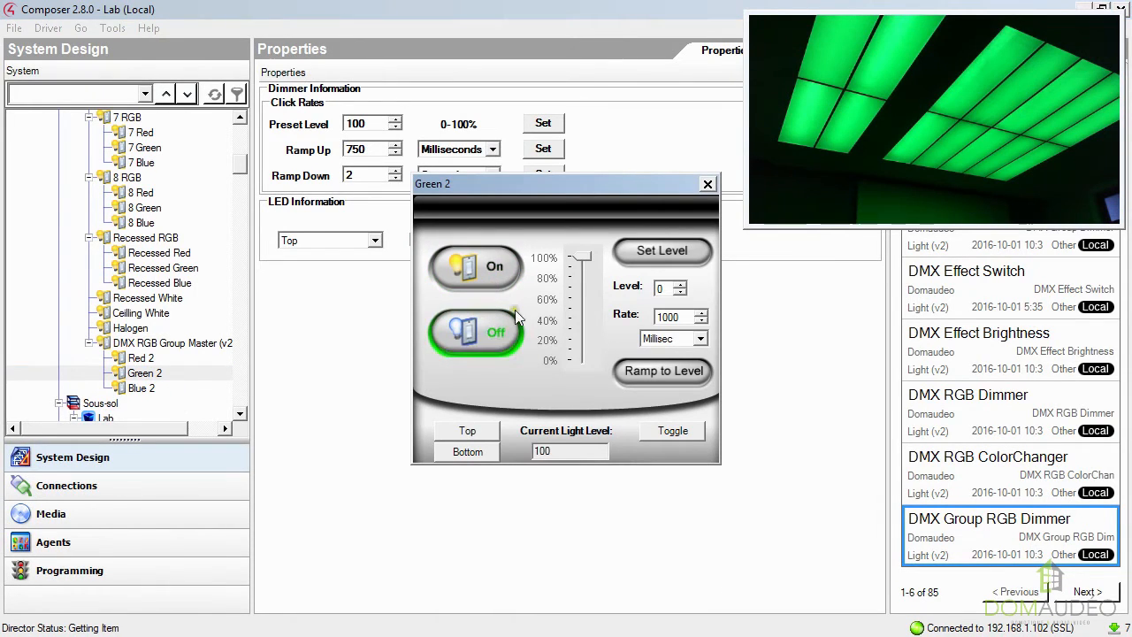
pyautogui.click(459, 335)
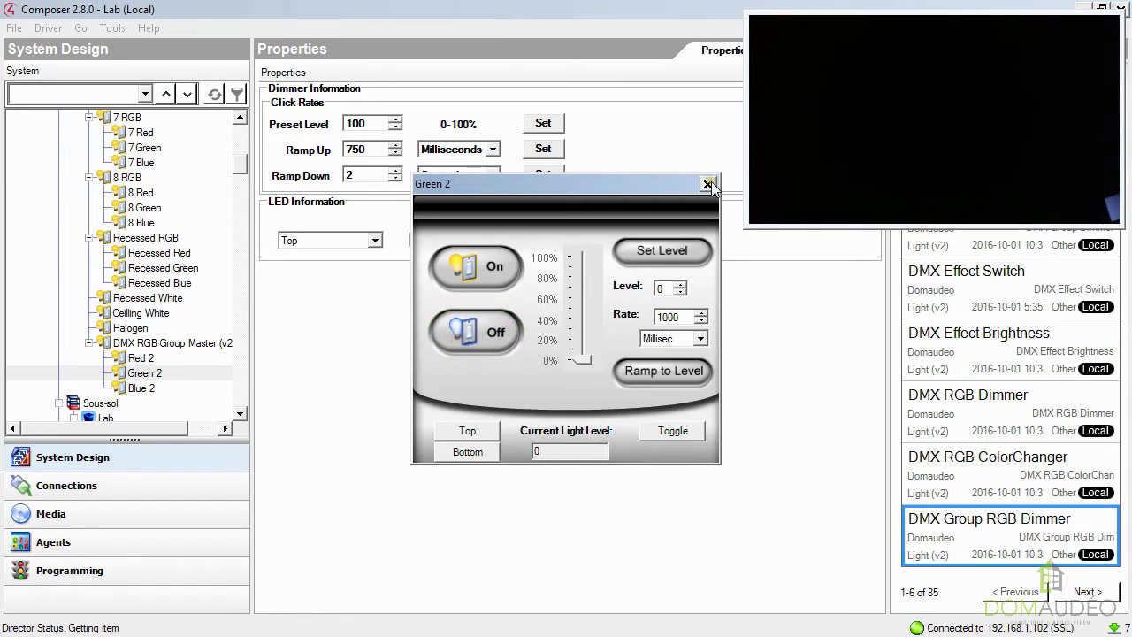
pyautogui.click(708, 184)
pyautogui.click(136, 358)
pyautogui.doubleClick(135, 358)
pyautogui.click(493, 281)
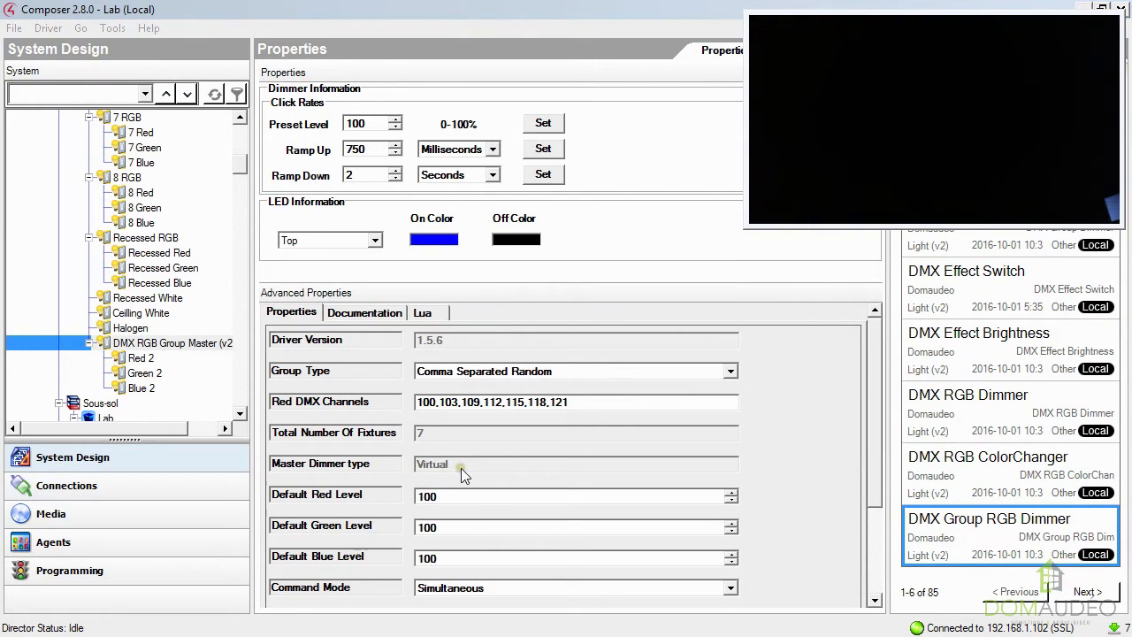
# Set the DMX RGB Group Master's Group Type to Sequential and its Master Dimmer Type to Virtual.
pyautogui.click(495, 371)
pyautogui.click(470, 389)
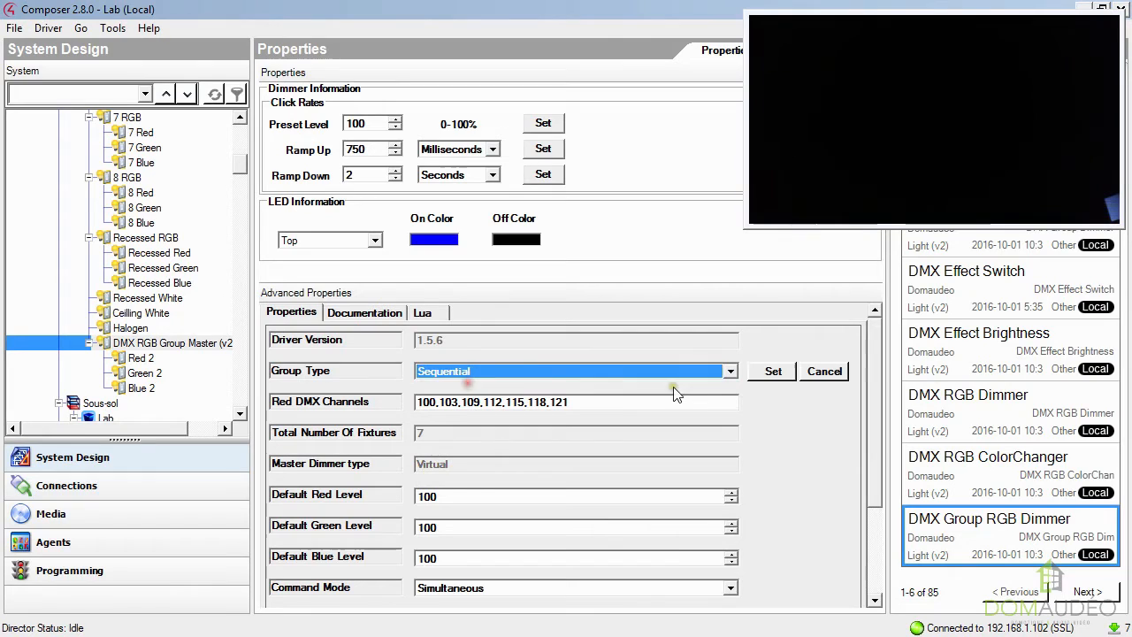
pyautogui.click(768, 371)
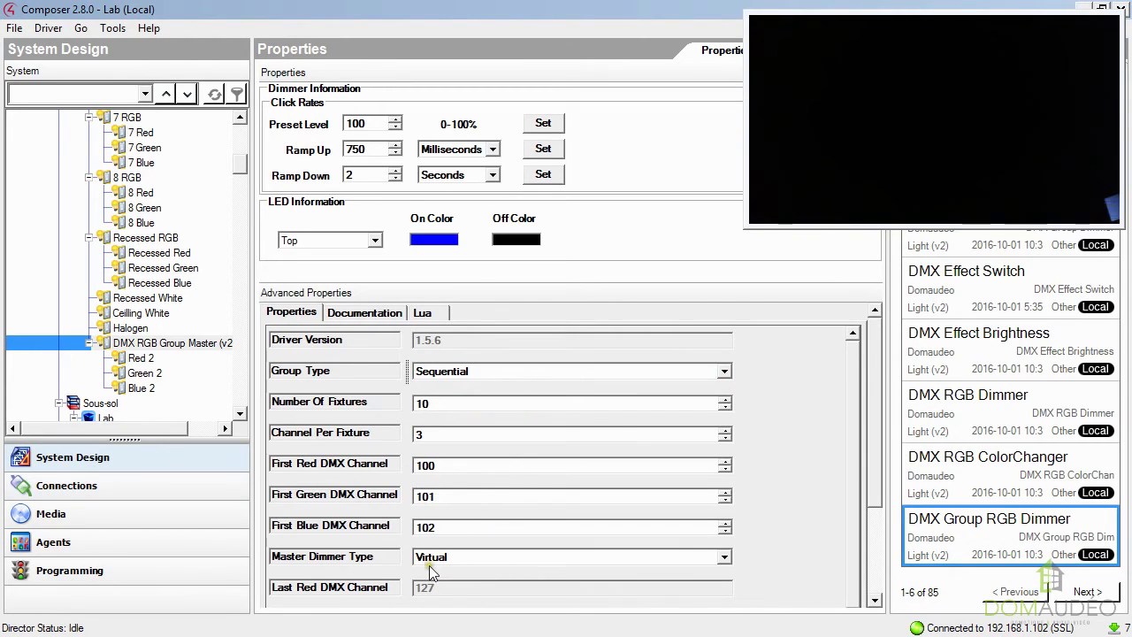
pyautogui.click(472, 555)
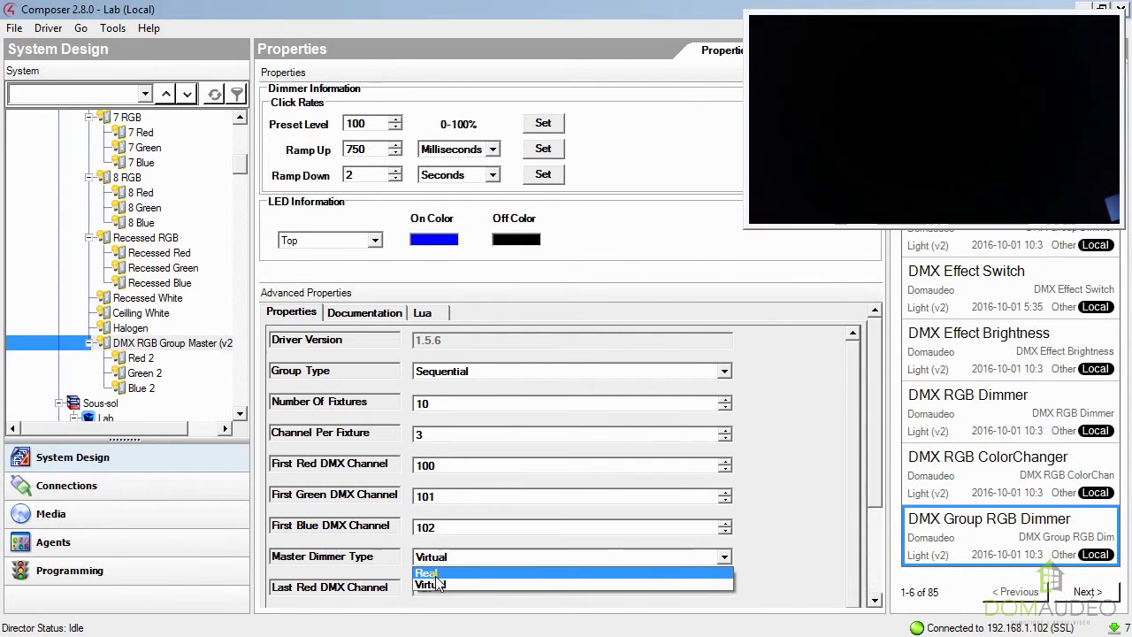
pyautogui.click(432, 583)
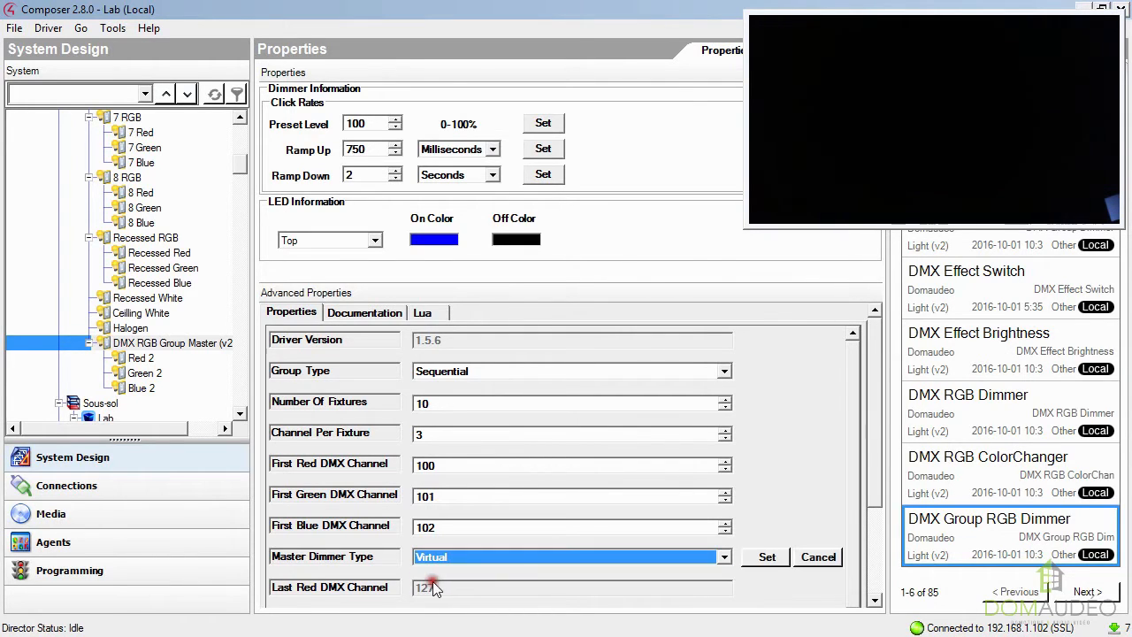
pyautogui.click(767, 557)
# Switch on the group's Red 2 and Green 2 dimmers, and lower Green 2 to about 57%.
pyautogui.click(176, 360)
pyautogui.doubleClick(176, 362)
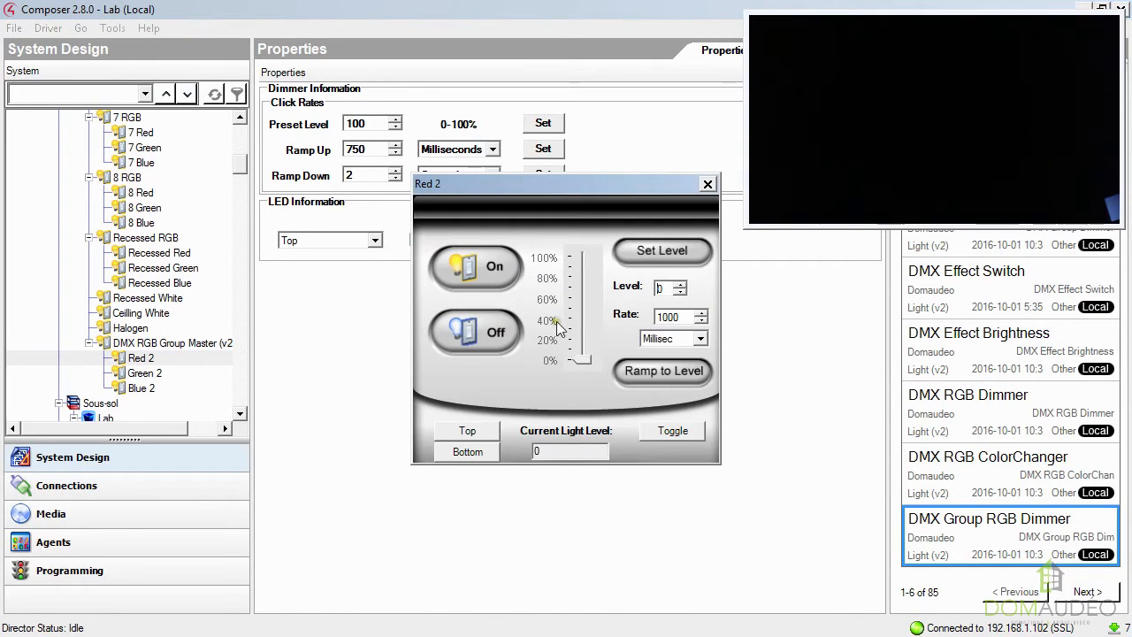
pyautogui.click(493, 262)
pyautogui.click(708, 184)
pyautogui.doubleClick(144, 374)
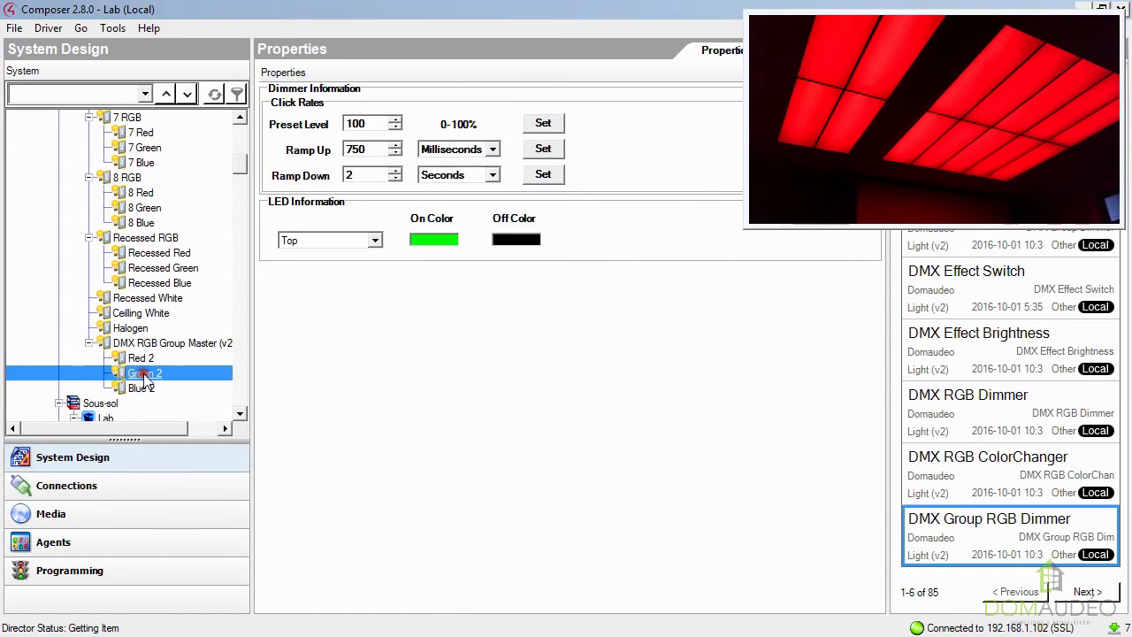
pyautogui.click(498, 276)
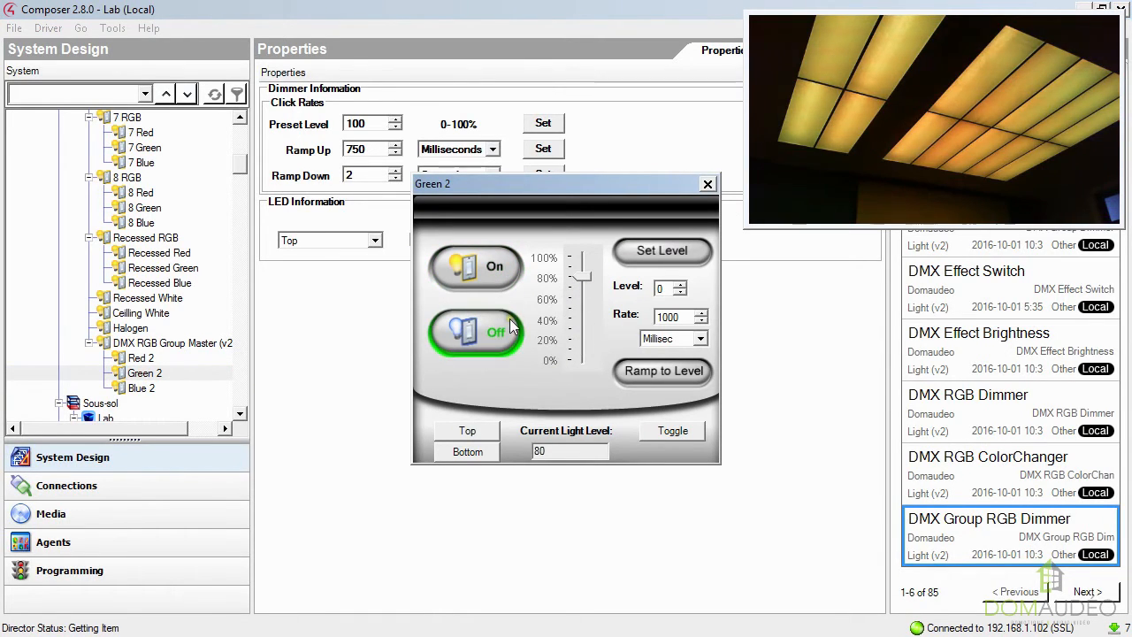
pyautogui.click(581, 282)
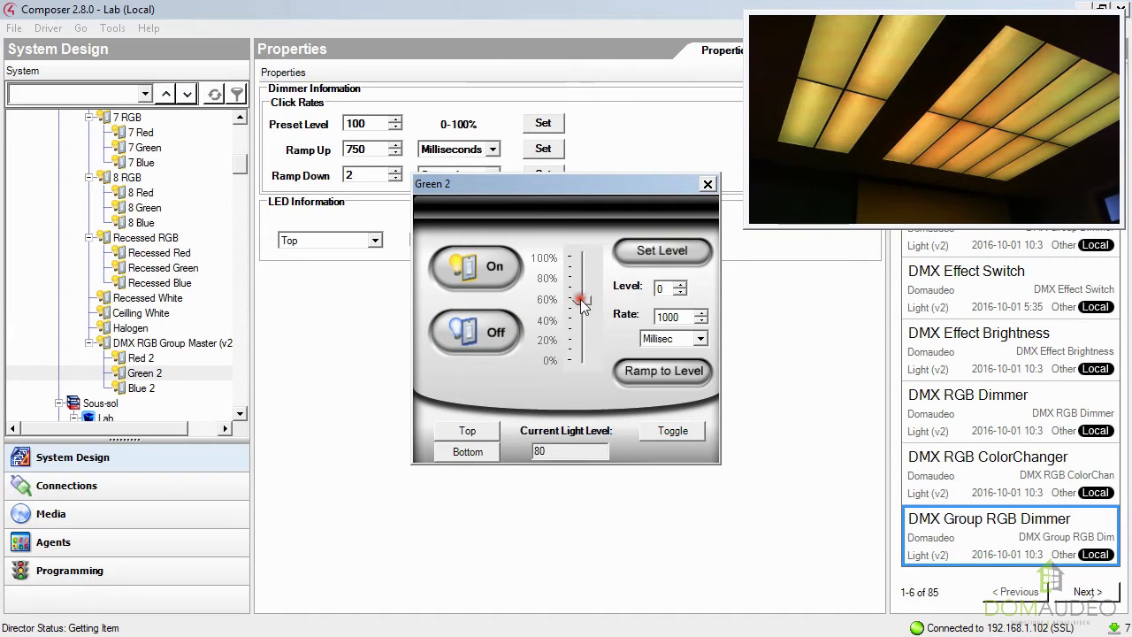
pyautogui.moveTo(581, 298); pyautogui.dragTo(580, 299)
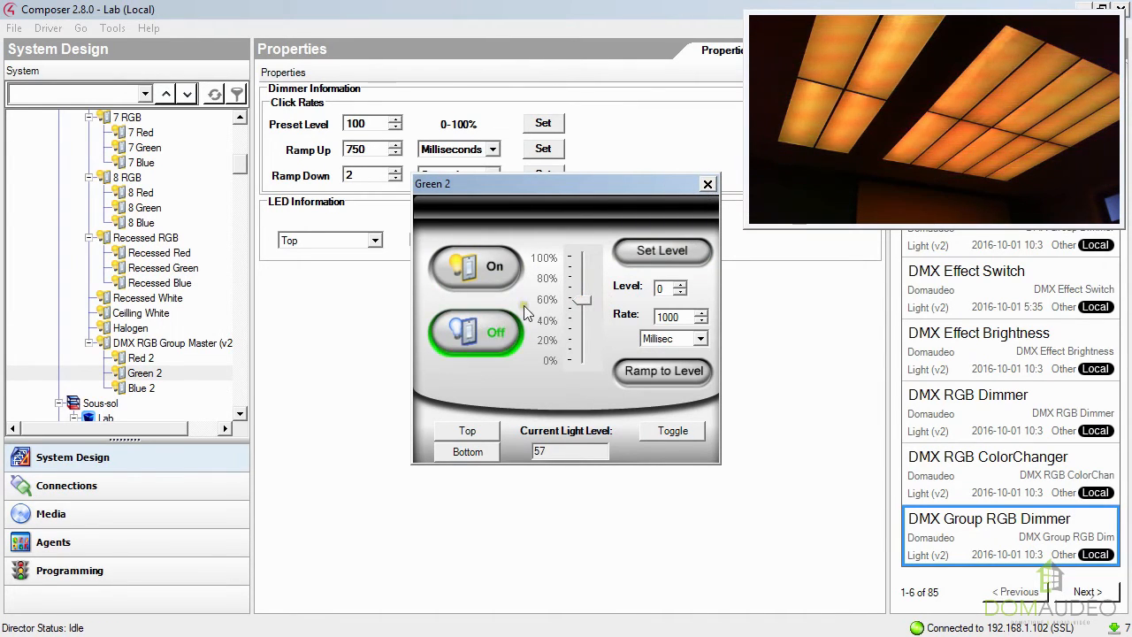
pyautogui.click(707, 183)
# Test the DMX RGB Group Master dimmer by lowering its level twice and switching it back on each time.
pyautogui.click(152, 344)
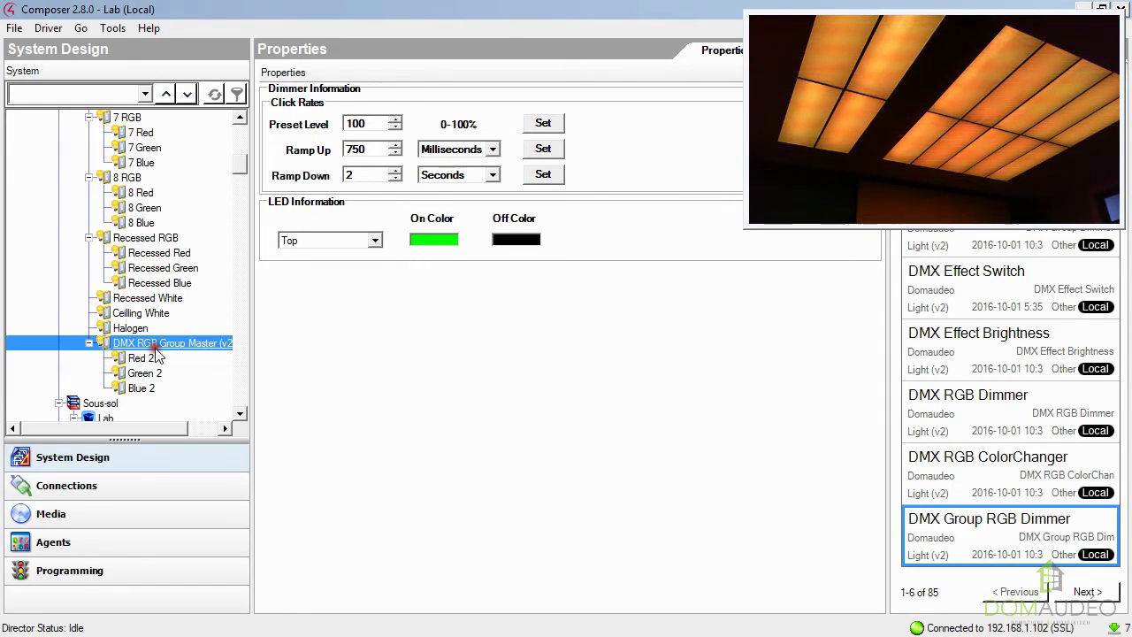
pyautogui.doubleClick(173, 344)
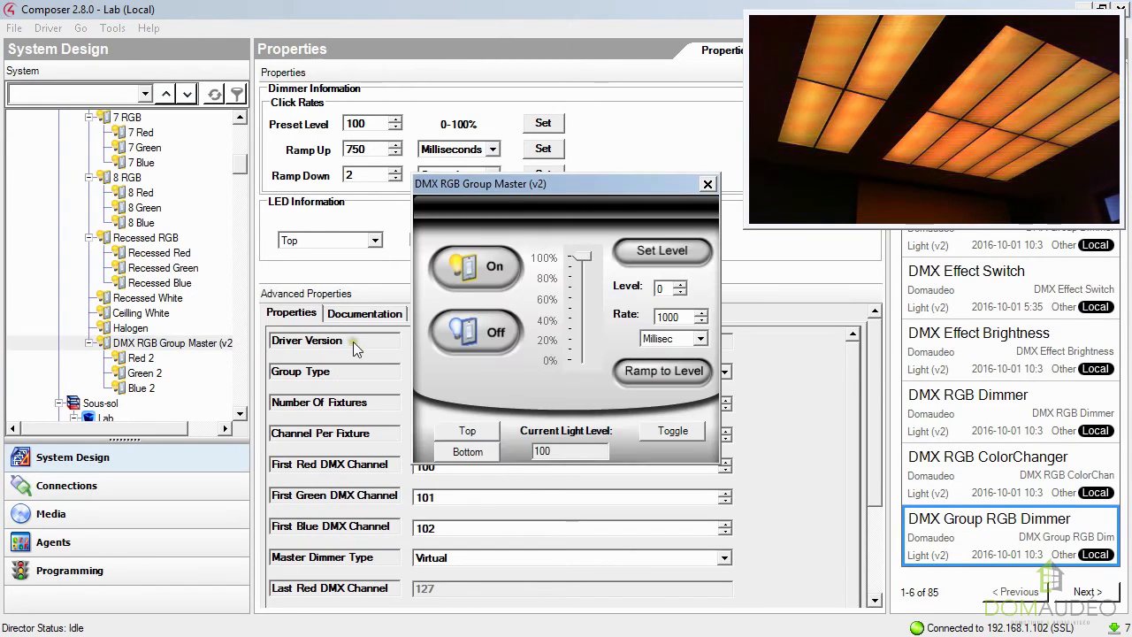
pyautogui.moveTo(584, 274); pyautogui.dragTo(586, 334)
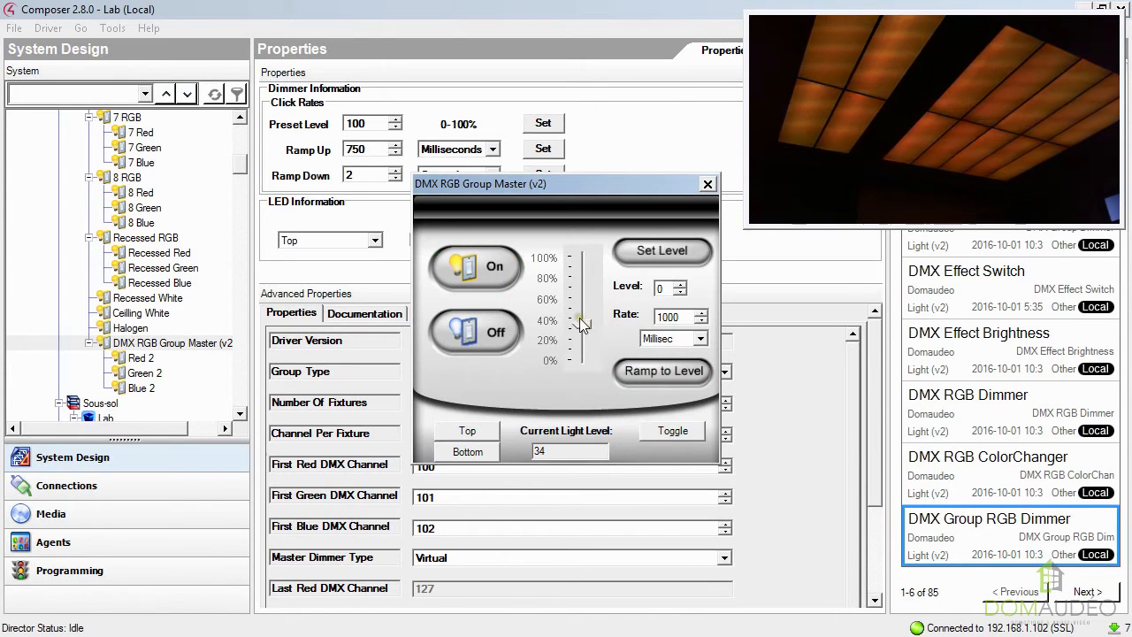
pyautogui.click(473, 265)
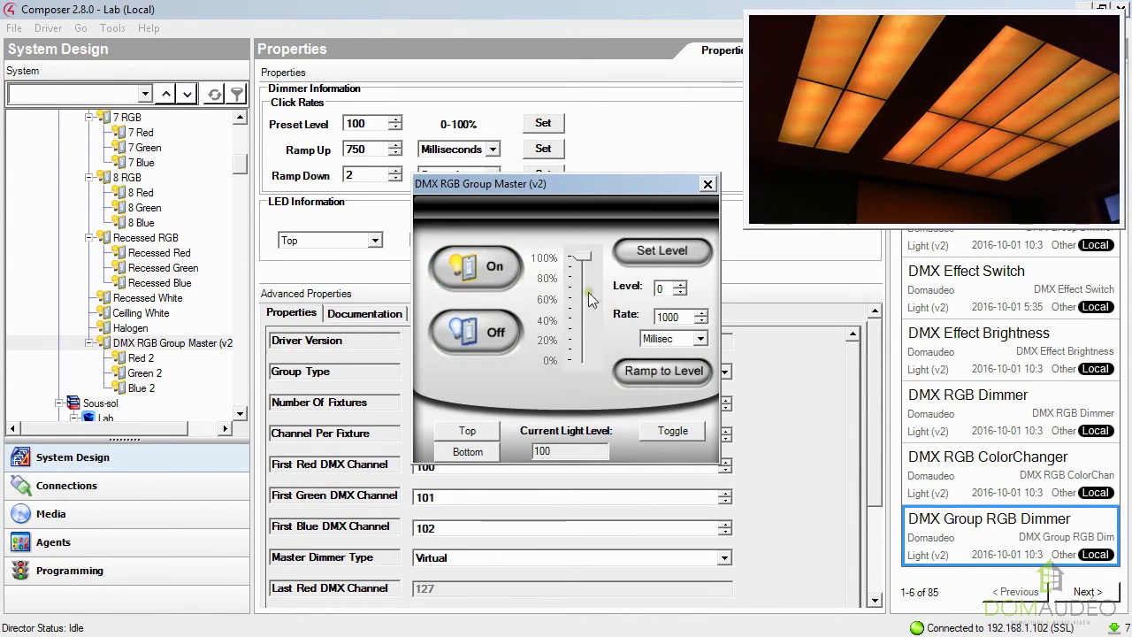
pyautogui.moveTo(583, 257); pyautogui.dragTo(583, 348)
pyautogui.click(460, 265)
# Test the group's default color levels by switching the DMX RGB Group Master on, dimming it and switching it off.
pyautogui.click(386, 382)
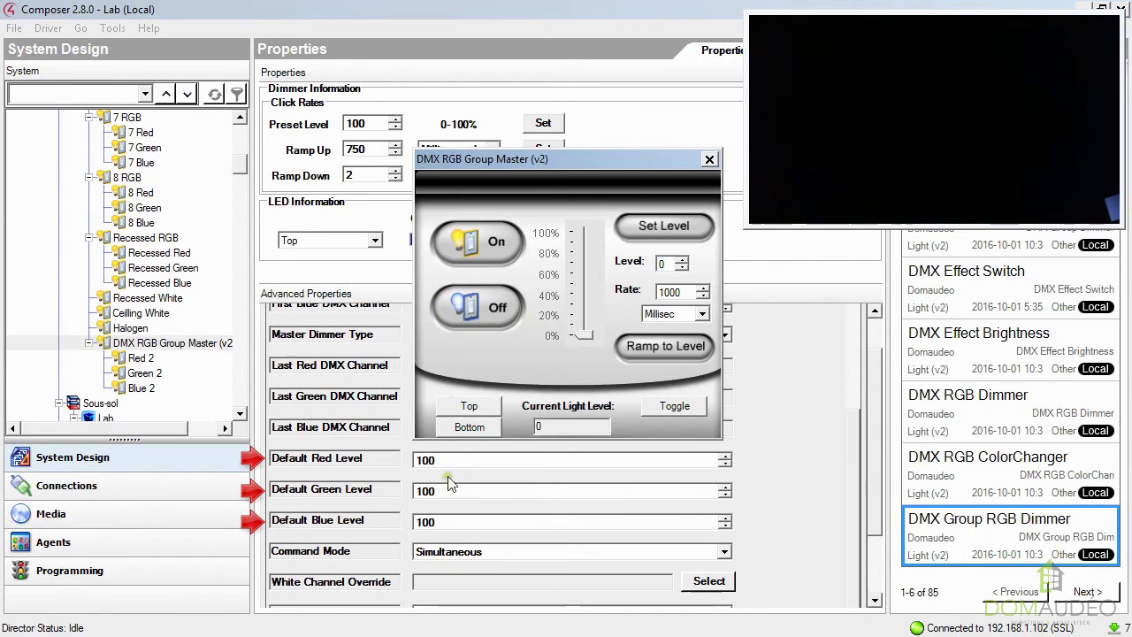
pyautogui.click(478, 246)
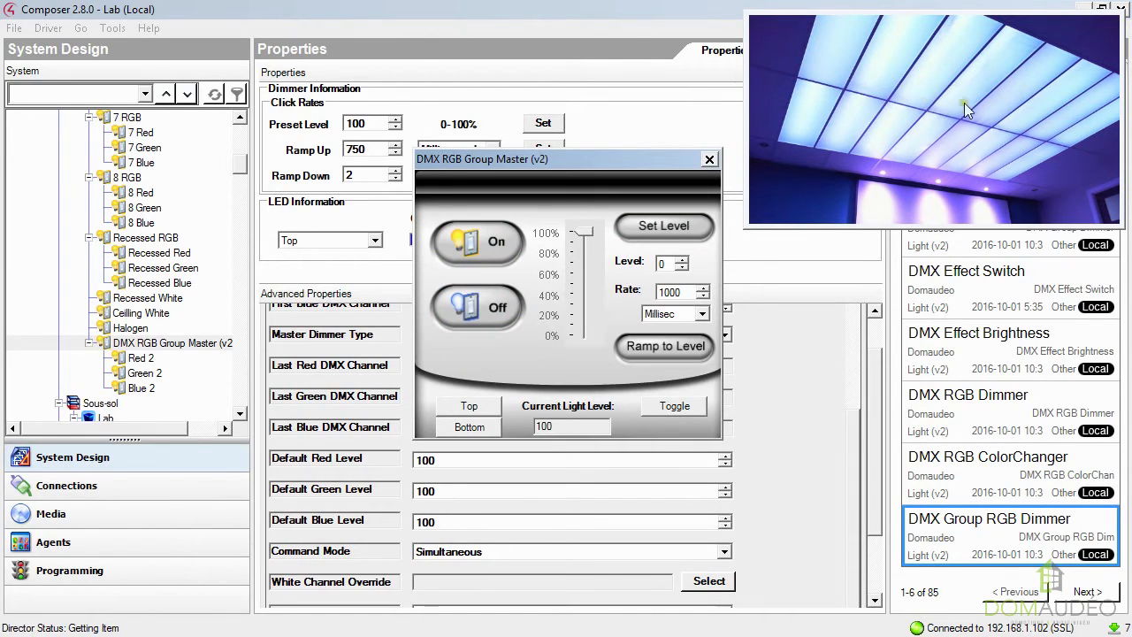
pyautogui.moveTo(585, 233); pyautogui.dragTo(591, 315)
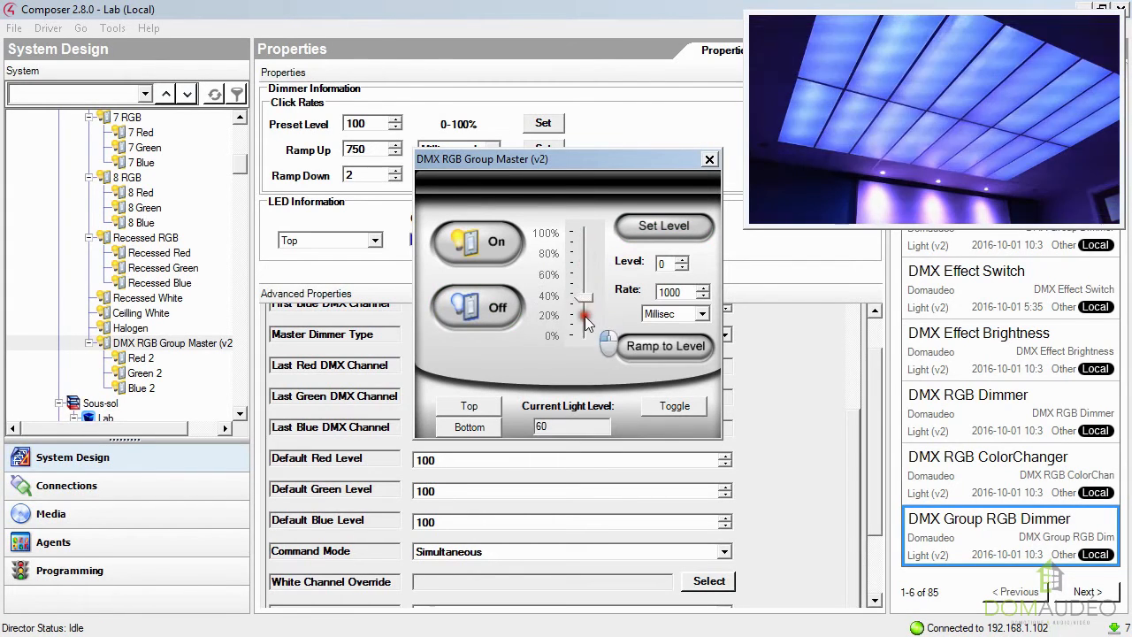
pyautogui.click(498, 301)
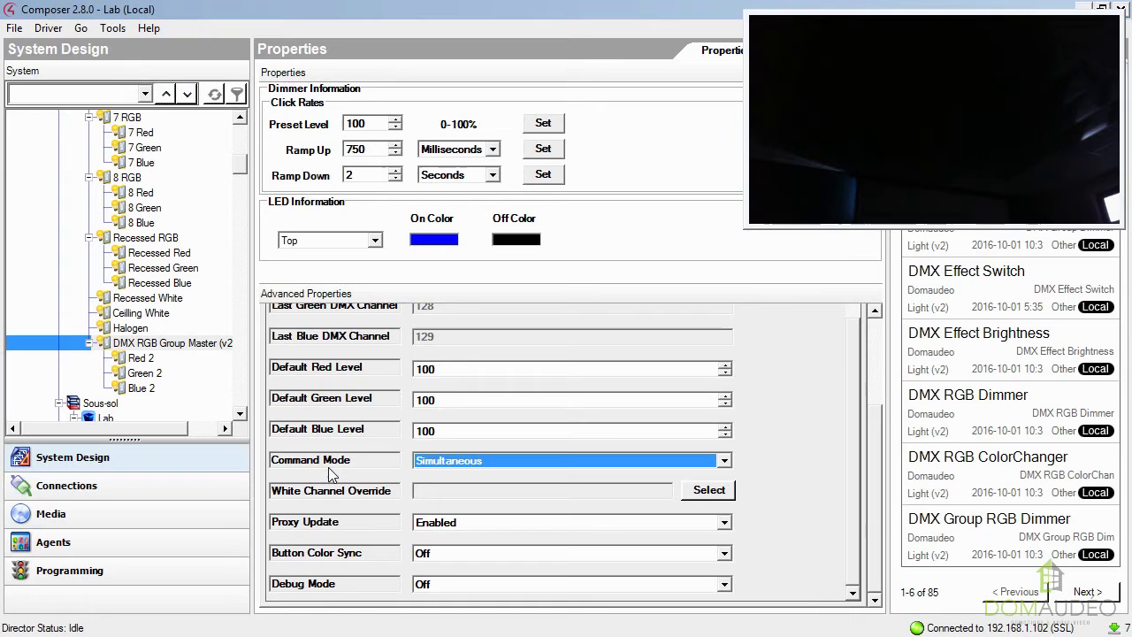
# Set the group's Command Mode to Sequential With Delay with a Sequential Delay of 250 ms.
pyautogui.click(450, 461)
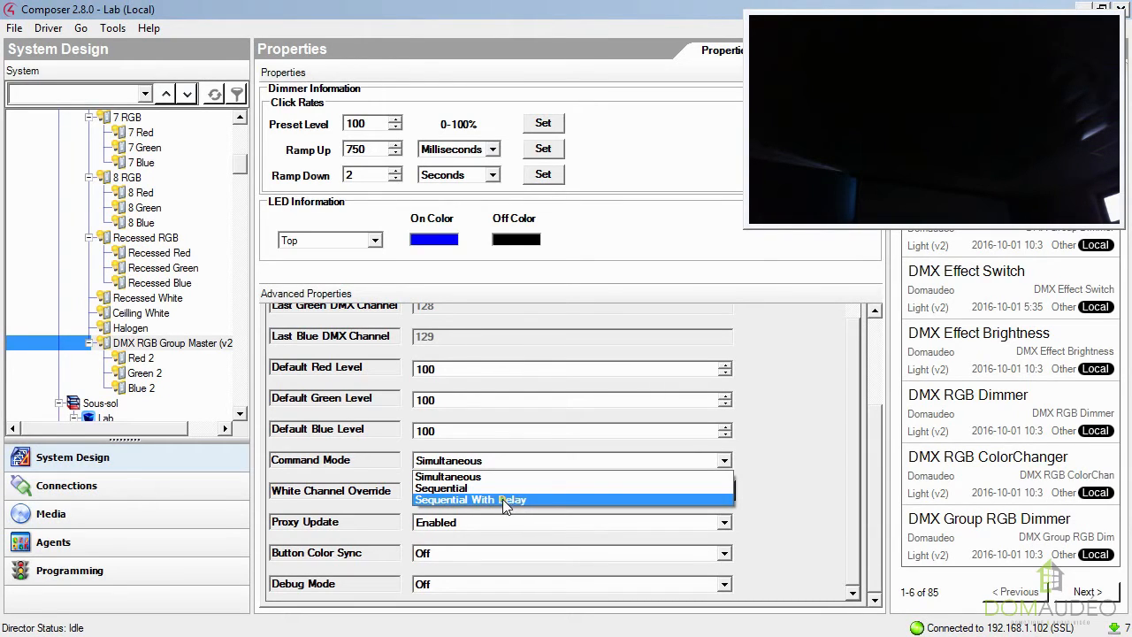
pyautogui.click(489, 500)
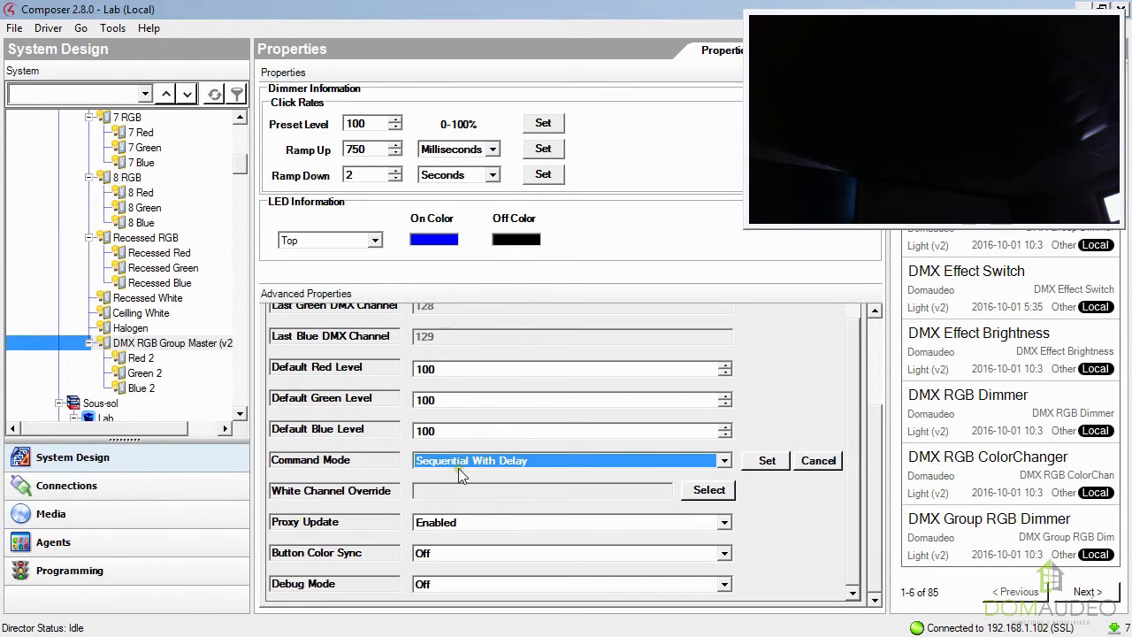
pyautogui.click(766, 467)
pyautogui.click(445, 493)
pyautogui.press('BackSpace')
pyautogui.write('25')
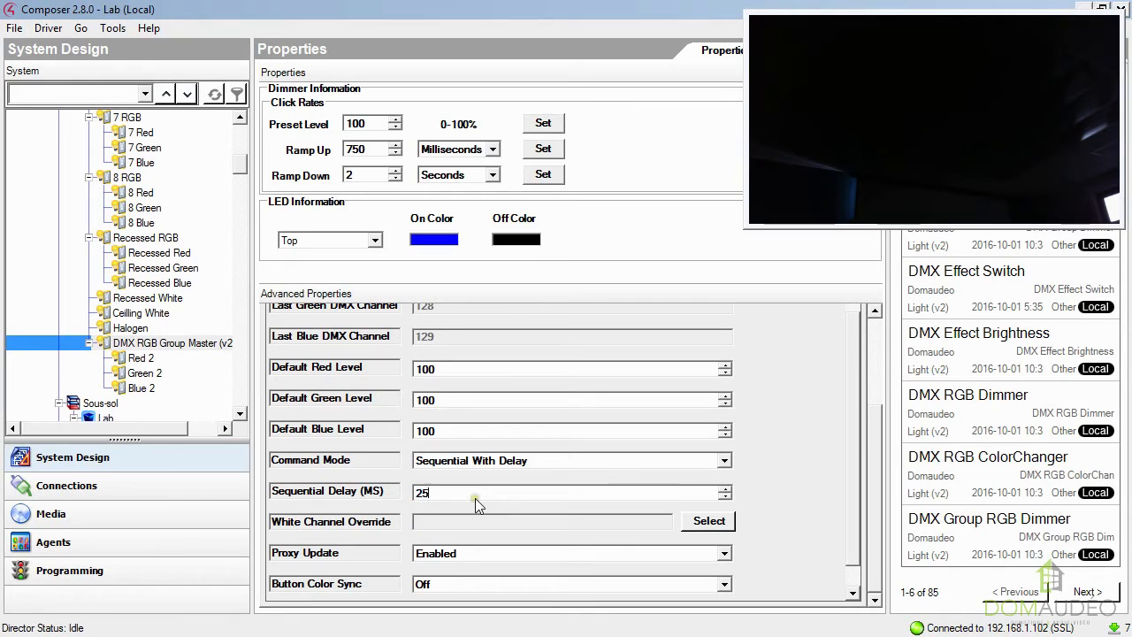
pyautogui.write('0')
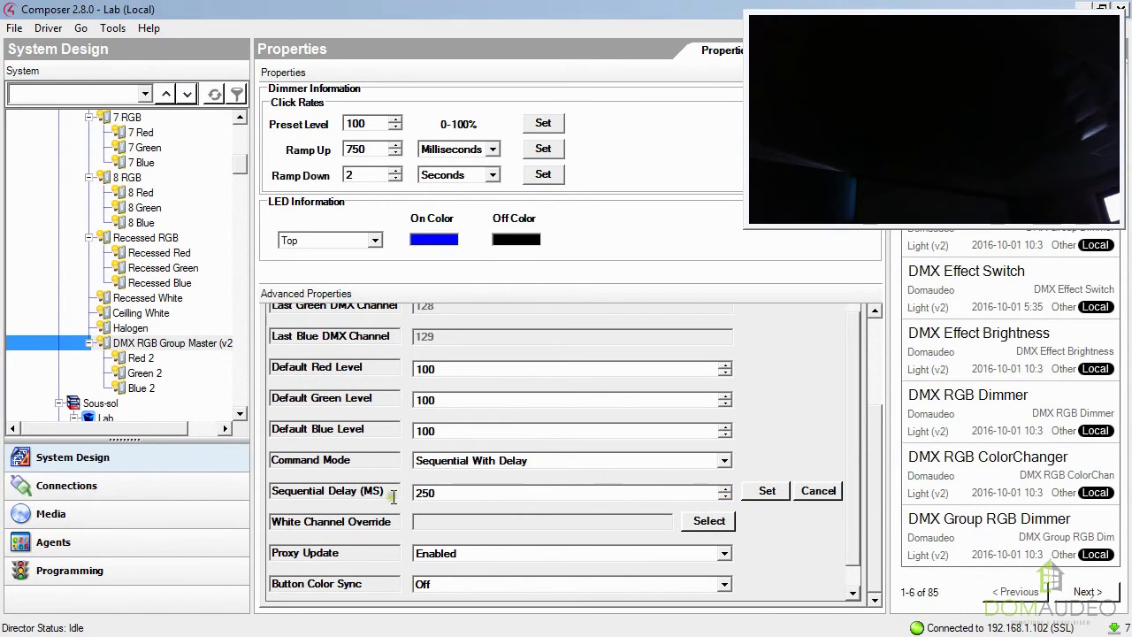
pyautogui.click(767, 490)
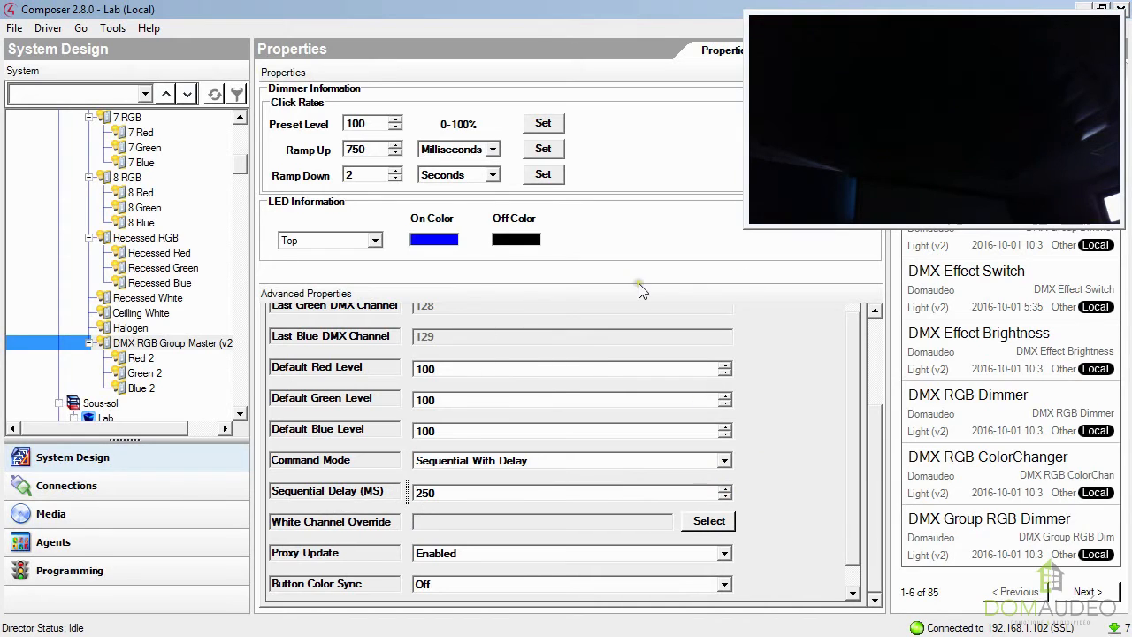
# Test the delayed sequence by switching the Red 2 dimmer on and off.
pyautogui.doubleClick(141, 357)
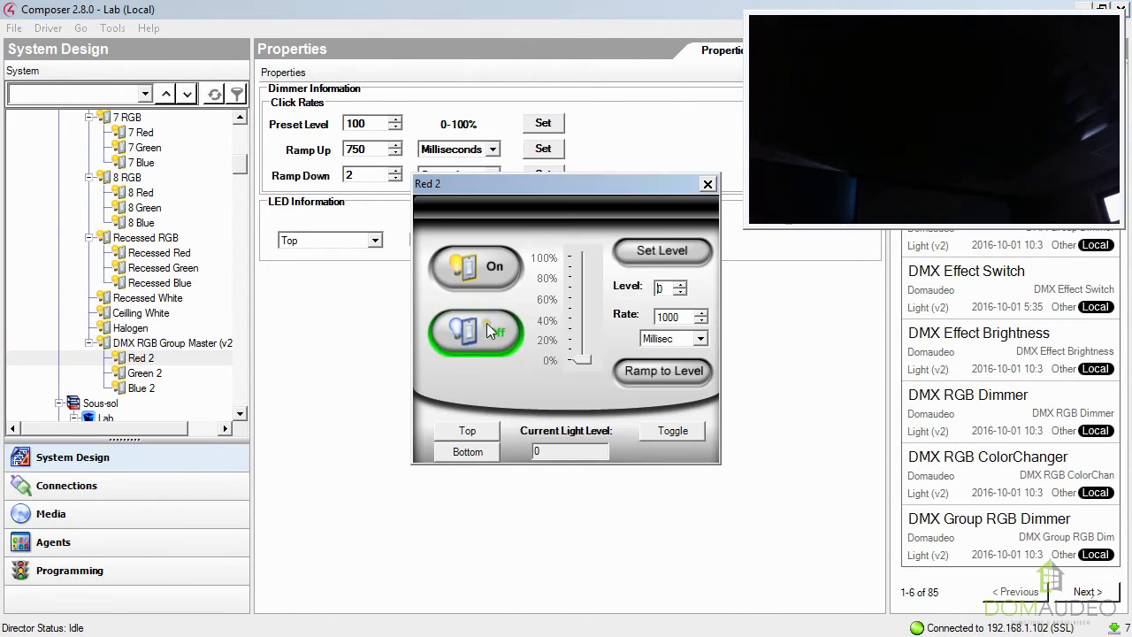
pyautogui.click(485, 292)
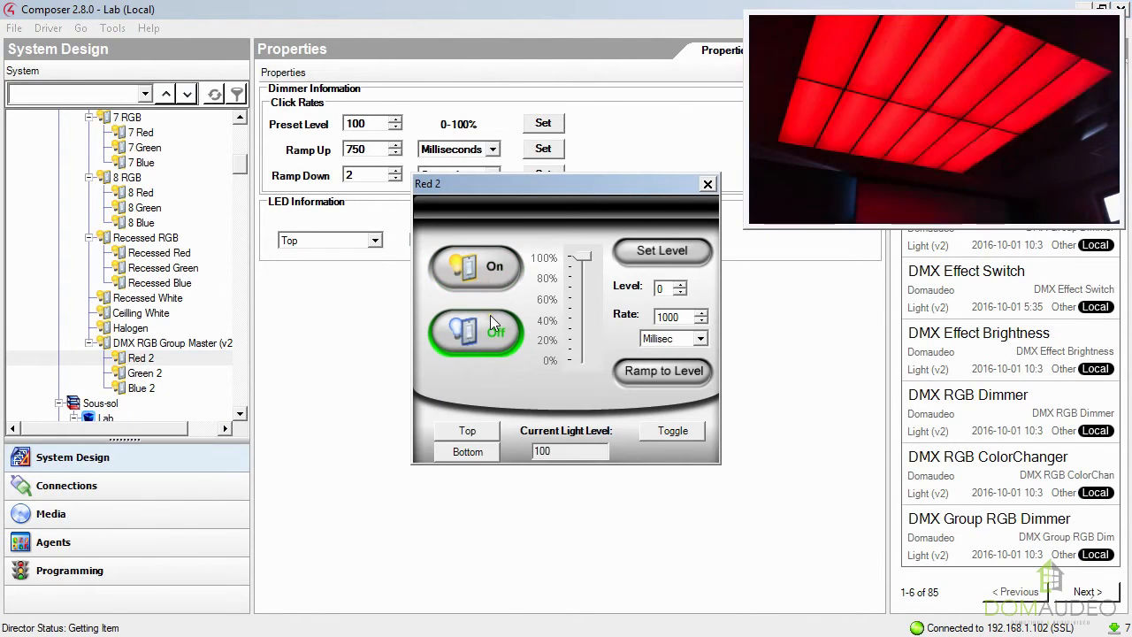
pyautogui.click(489, 331)
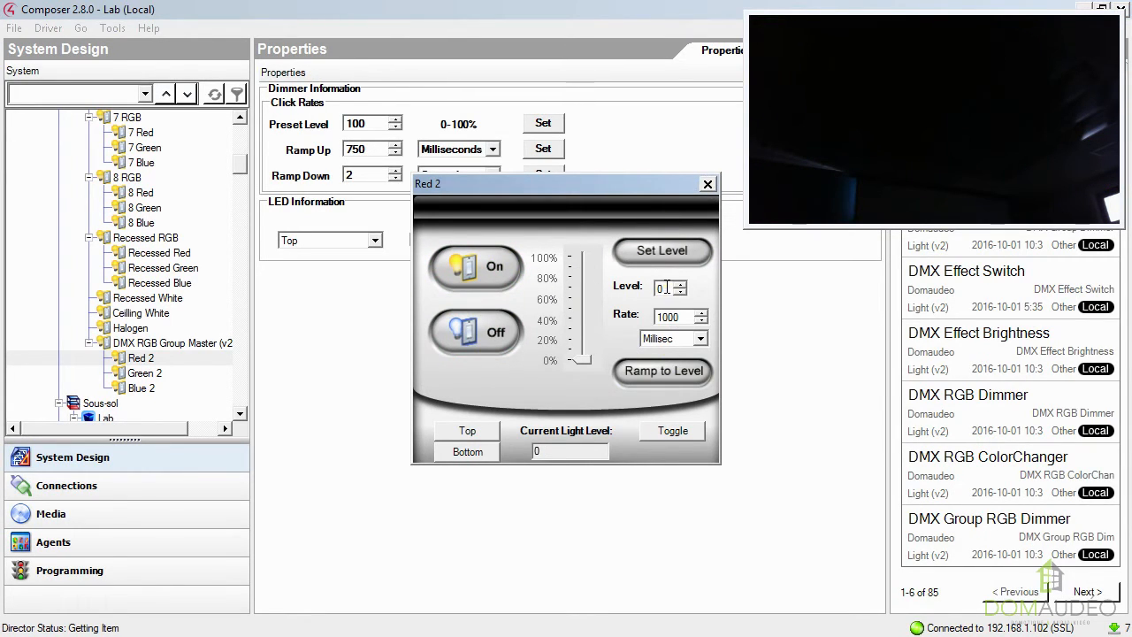
# Ramp the Red 2 dimmer to level 100 and back to 0 at a rate of 2 seconds.
pyautogui.moveTo(665, 288); pyautogui.dragTo(633, 292)
pyautogui.click(700, 338)
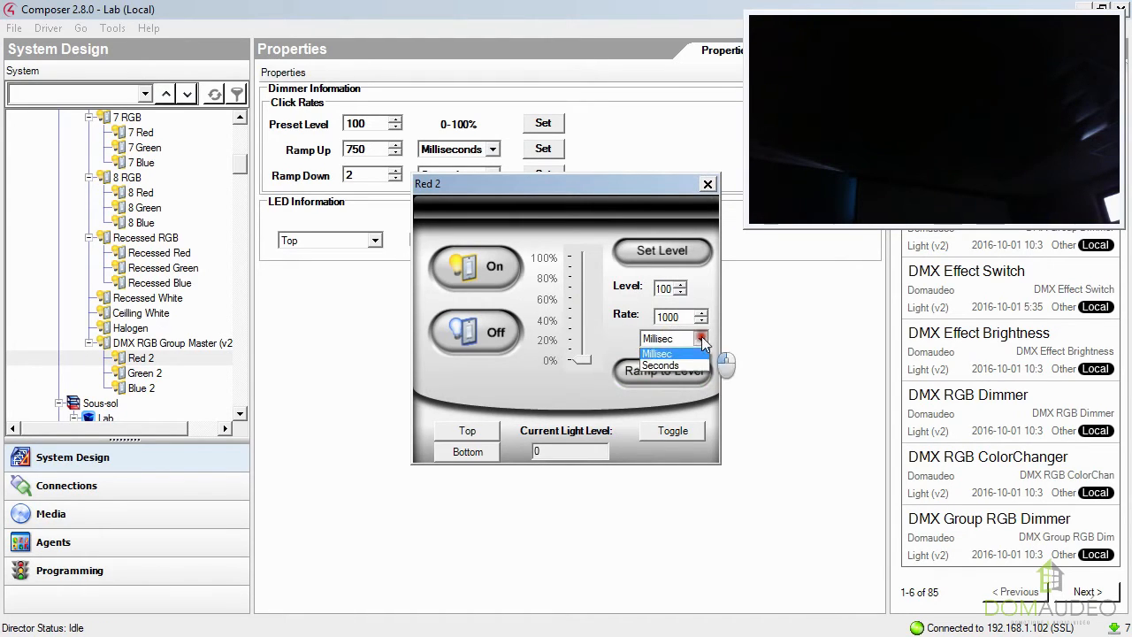
pyautogui.click(670, 361)
pyautogui.moveTo(681, 315); pyautogui.dragTo(625, 320)
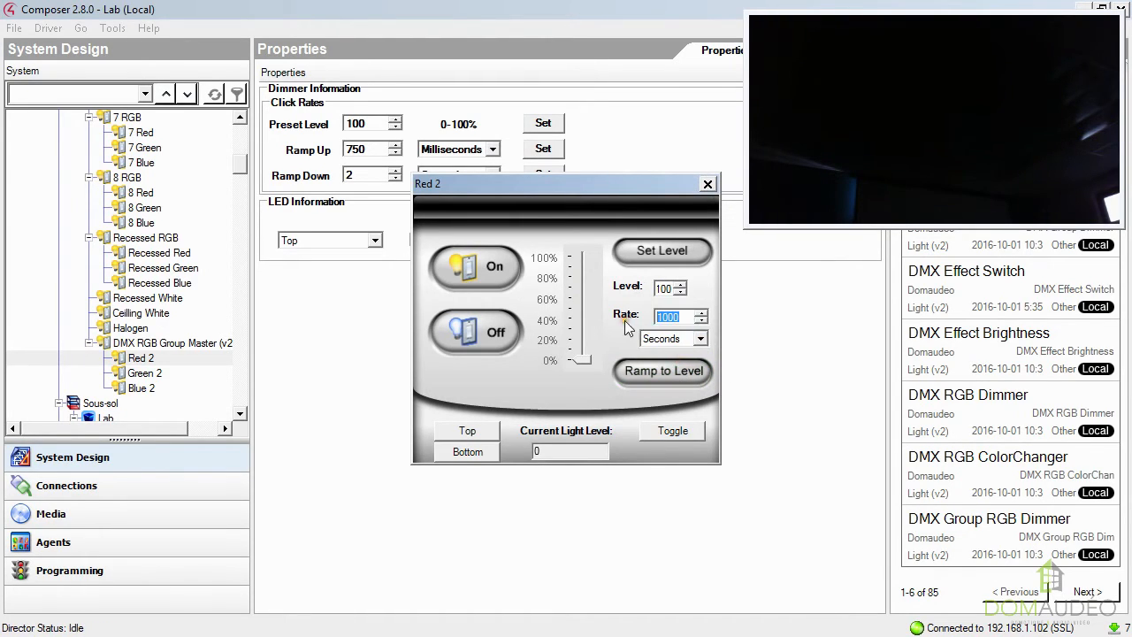
pyautogui.write('2')
pyautogui.click(657, 369)
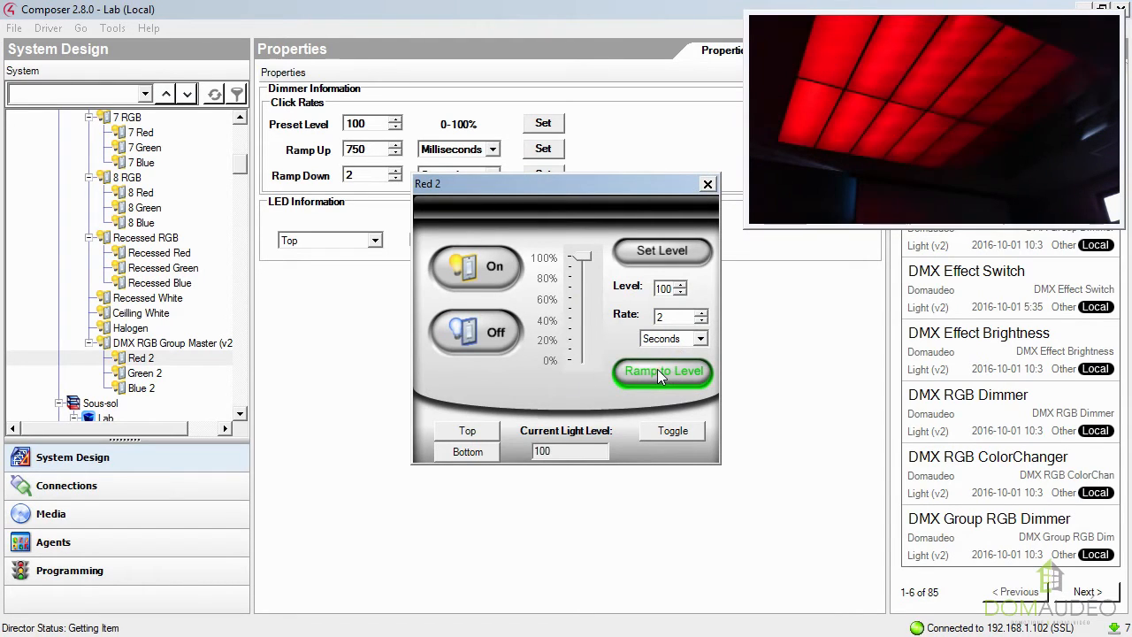
pyautogui.moveTo(678, 294); pyautogui.dragTo(631, 292)
pyautogui.click(653, 373)
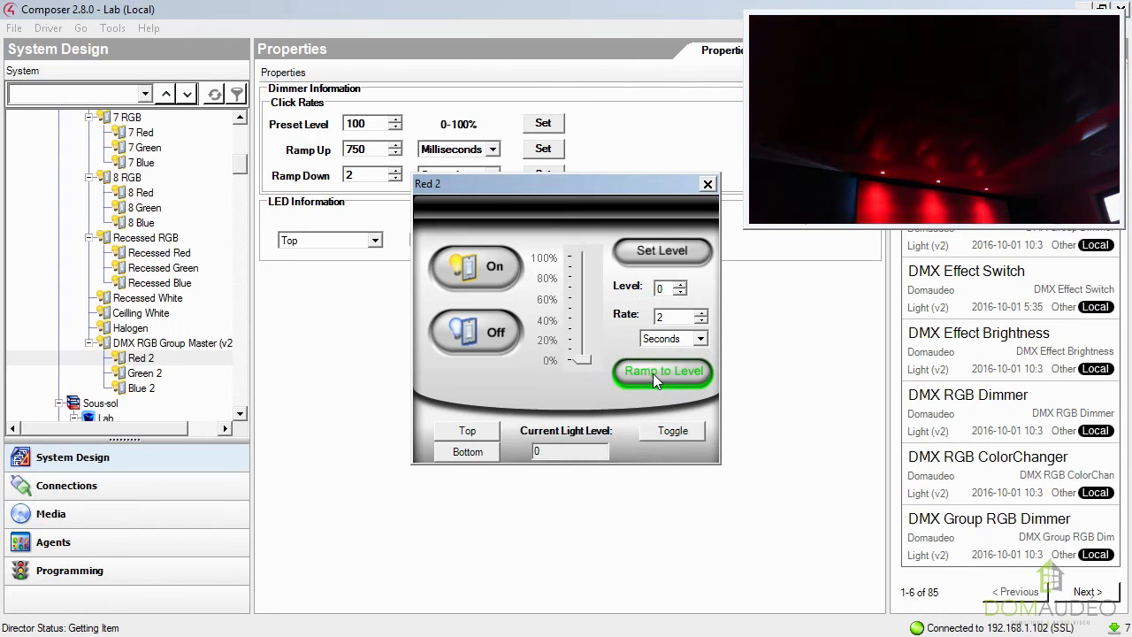
pyautogui.click(707, 185)
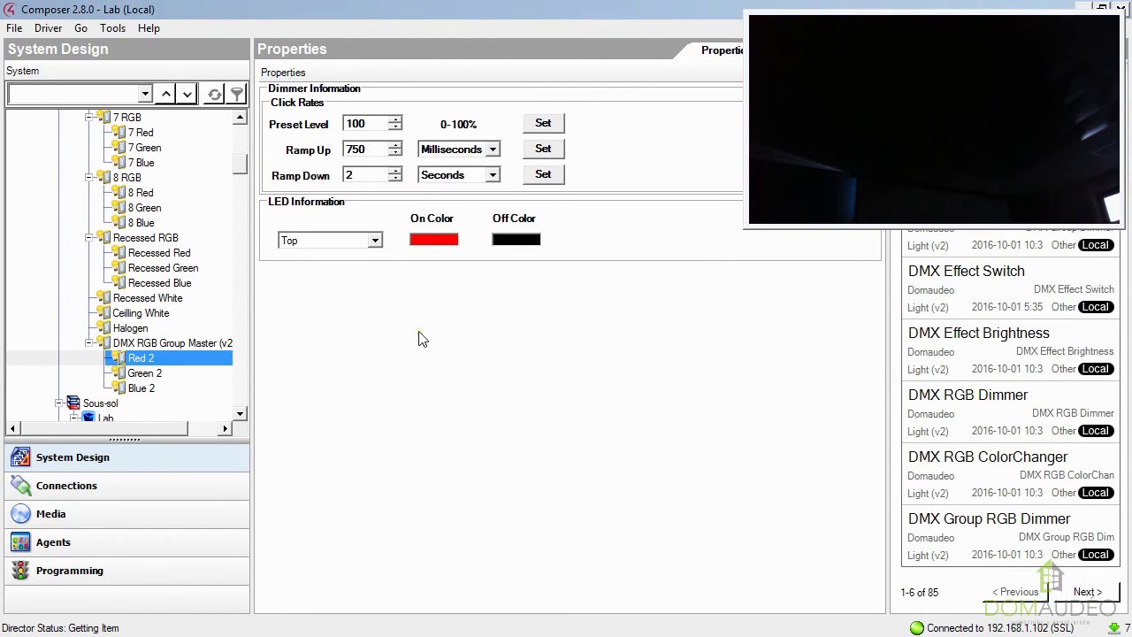
# Set the White Channel Override of the DMX RGB Group Master to the Ceilling White dimmer.
pyautogui.click(190, 344)
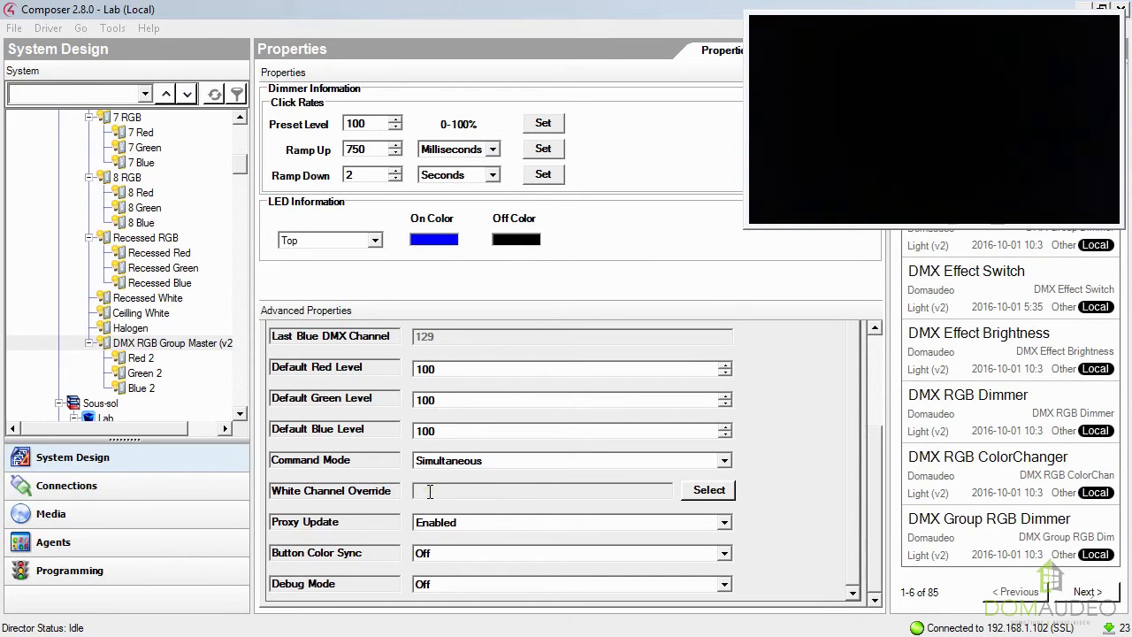
pyautogui.scroll(1, 430, 491)
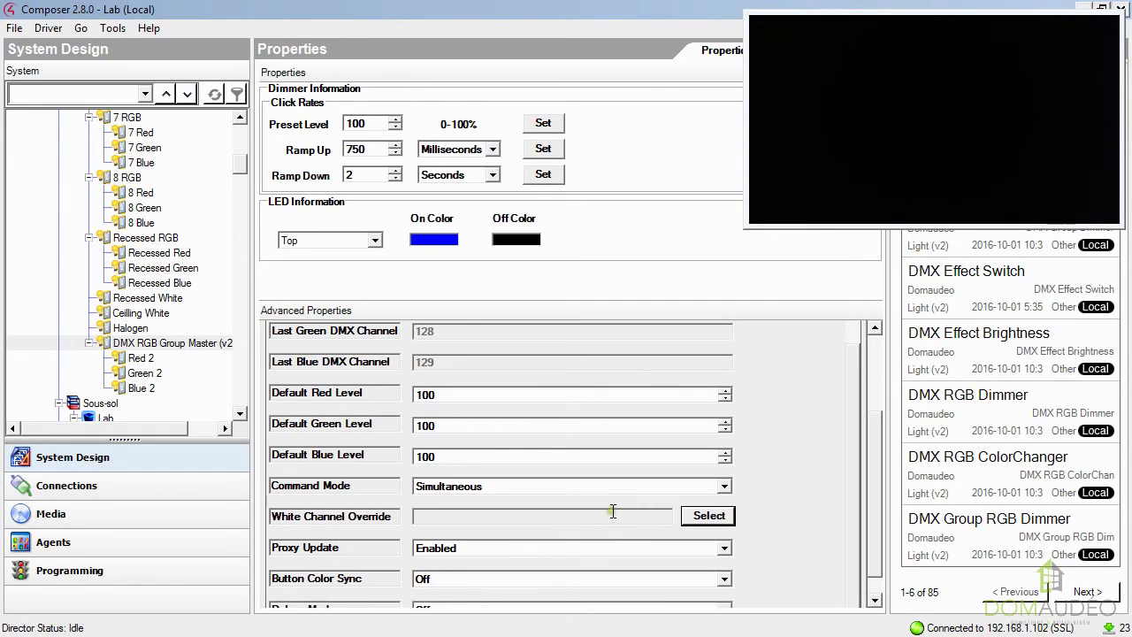
pyautogui.click(709, 516)
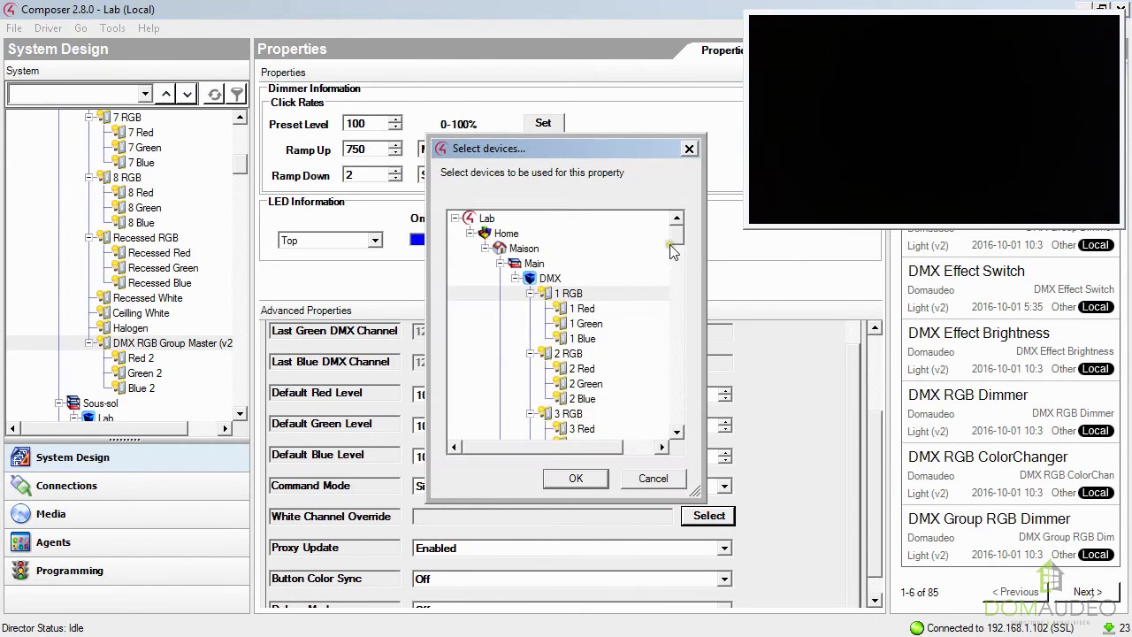
pyautogui.scroll(-2, 679, 250)
pyautogui.moveTo(681, 250); pyautogui.dragTo(682, 281)
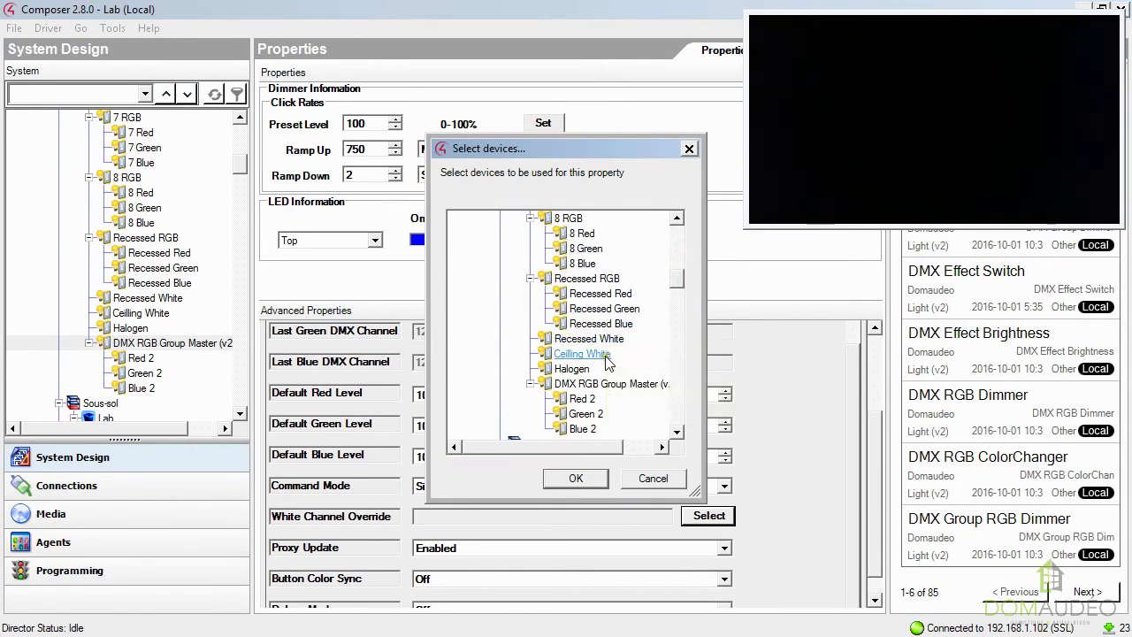
pyautogui.click(554, 353)
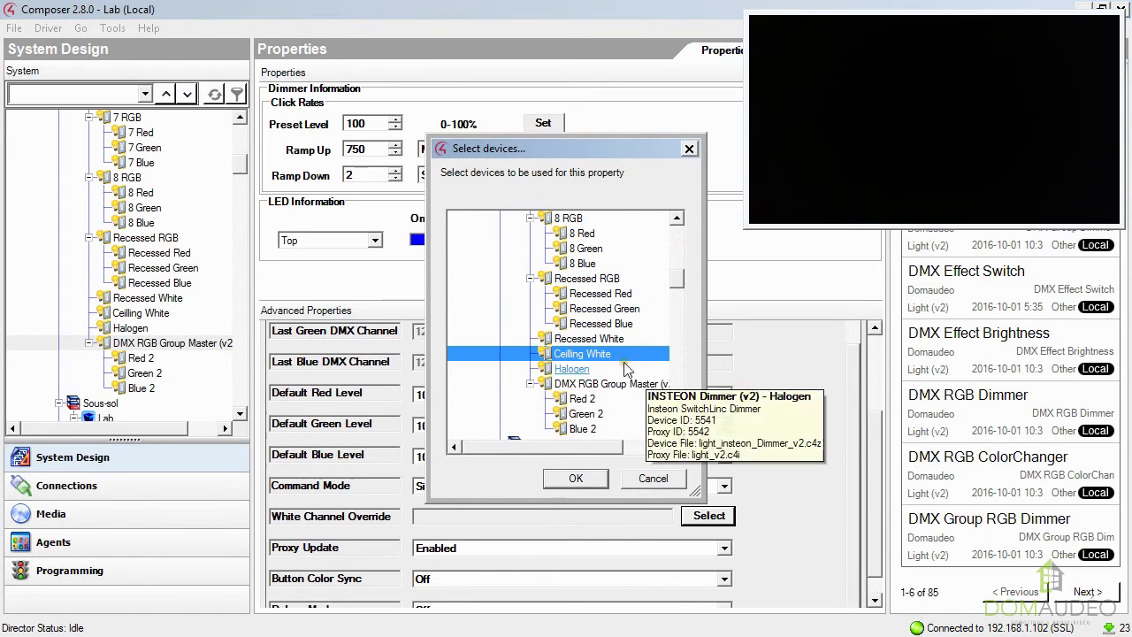
pyautogui.click(580, 478)
pyautogui.click(771, 513)
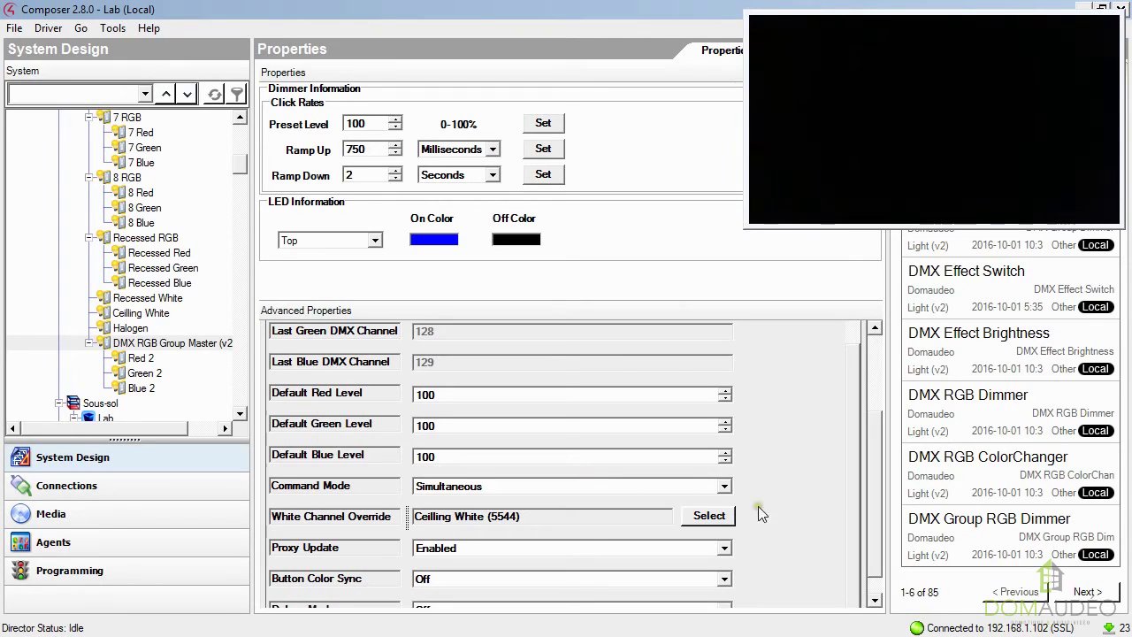
# Mix a group color by switching the Green 2 dimmer on and setting the Red 2 dimmer to about 53%.
pyautogui.doubleClick(146, 372)
pyautogui.click(495, 268)
pyautogui.click(707, 183)
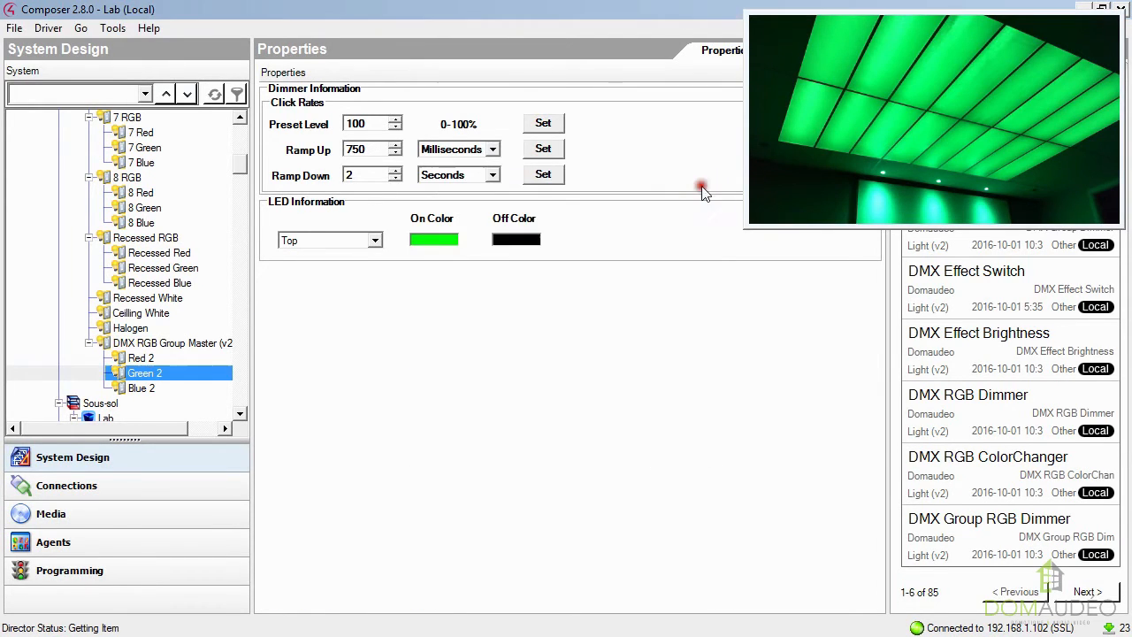
pyautogui.click(141, 358)
pyautogui.doubleClick(141, 358)
pyautogui.click(576, 299)
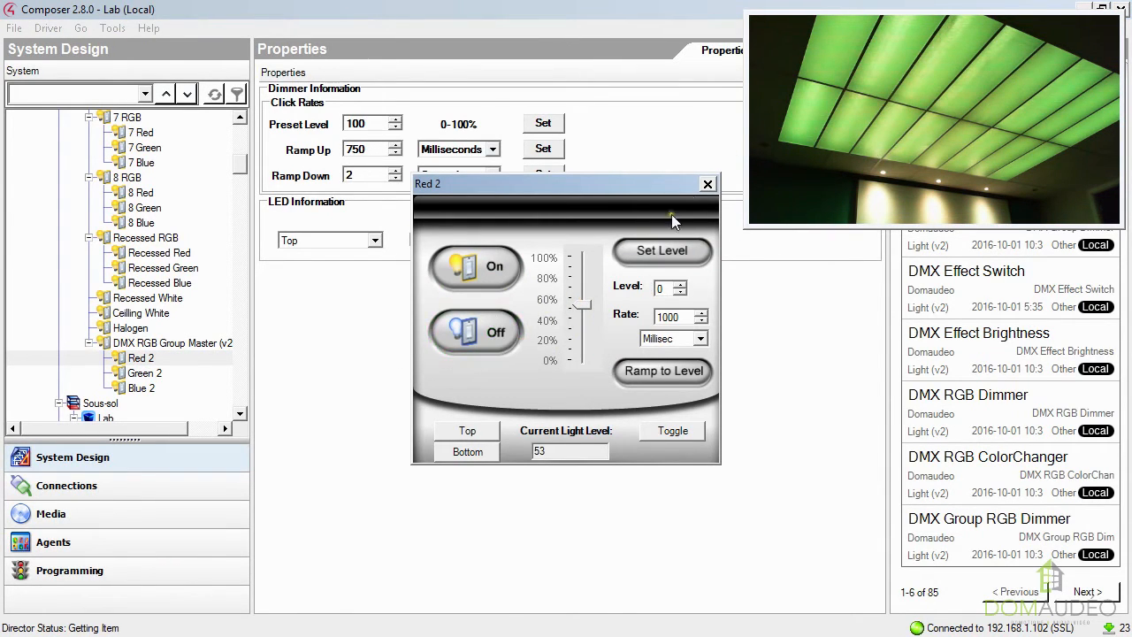
pyautogui.click(707, 183)
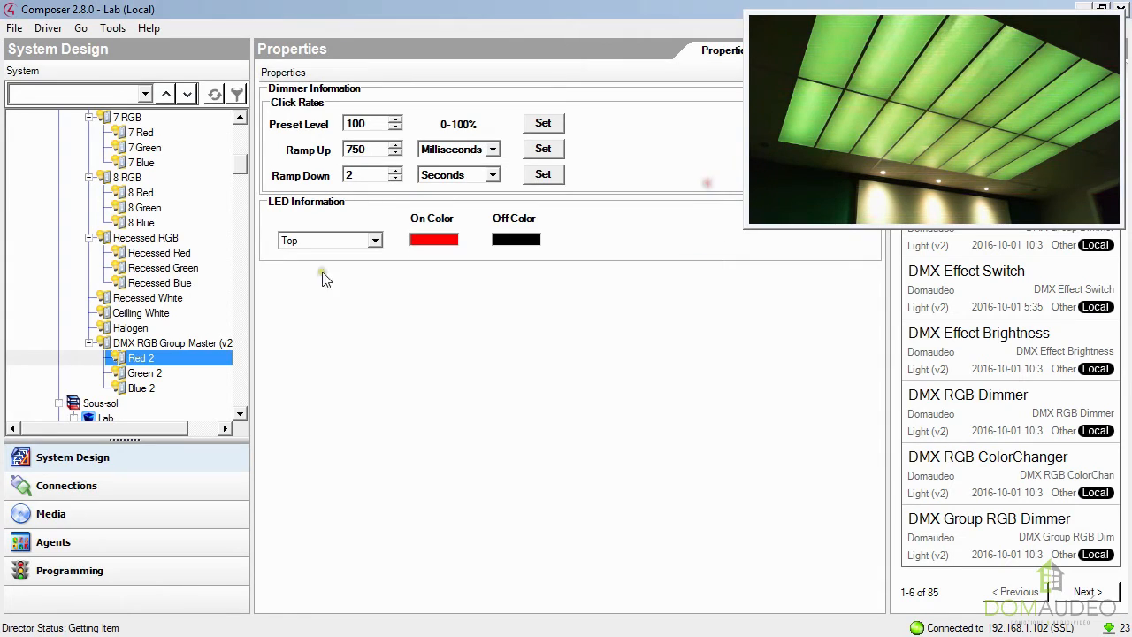
# Test the white override by switching the Ceilling White dimmer on, followed by the Blue 2 dimmer.
pyautogui.click(131, 315)
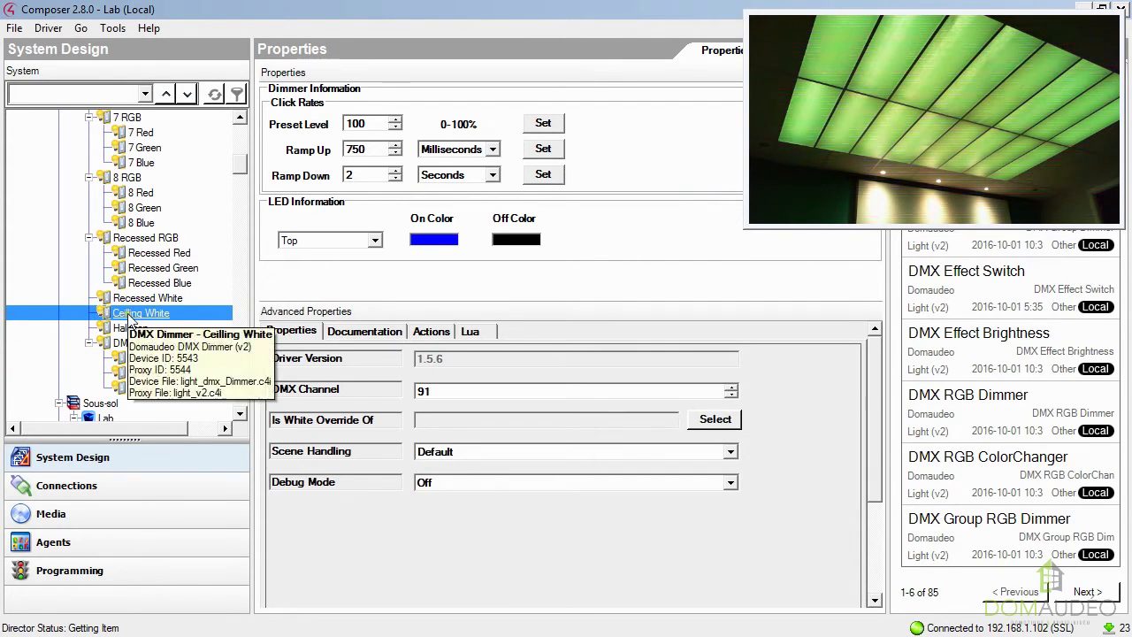
pyautogui.doubleClick(134, 315)
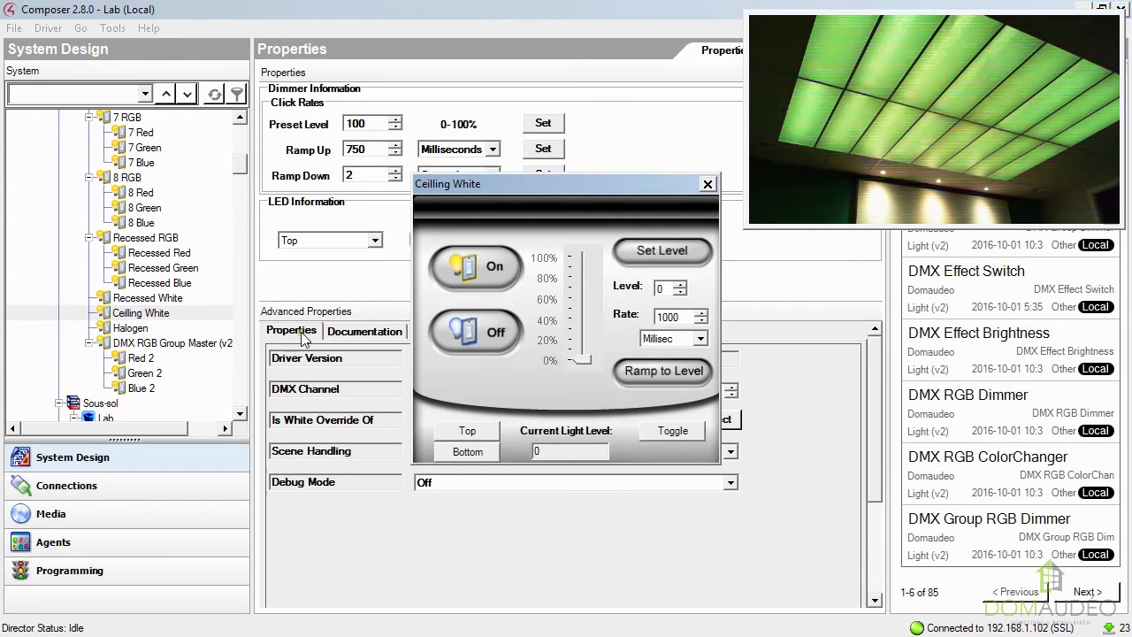
pyautogui.click(488, 272)
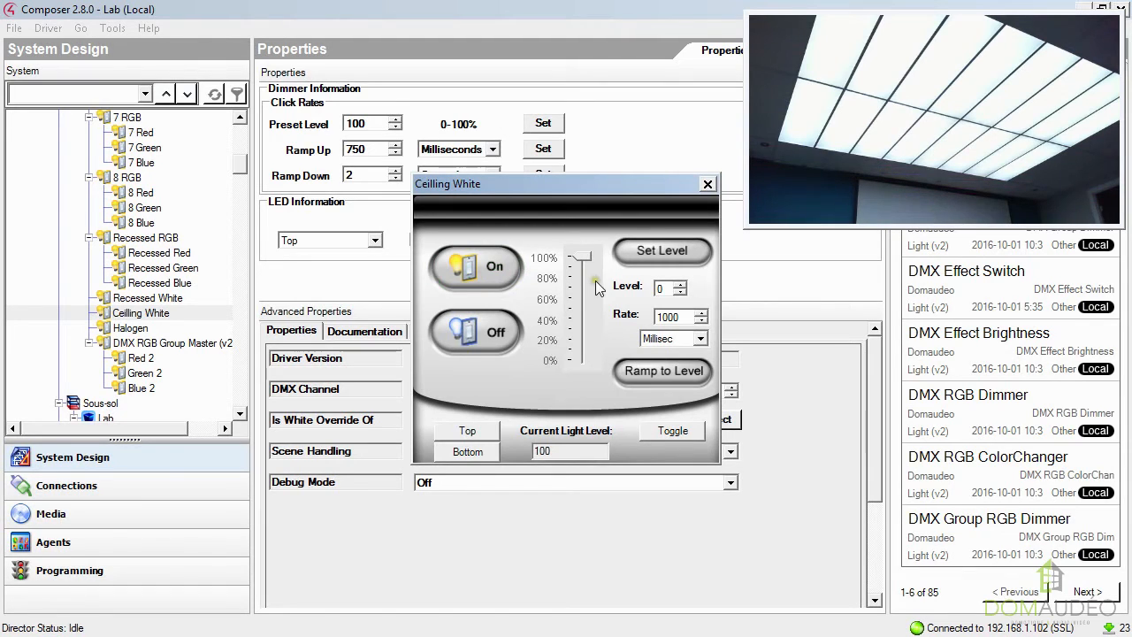
pyautogui.click(709, 184)
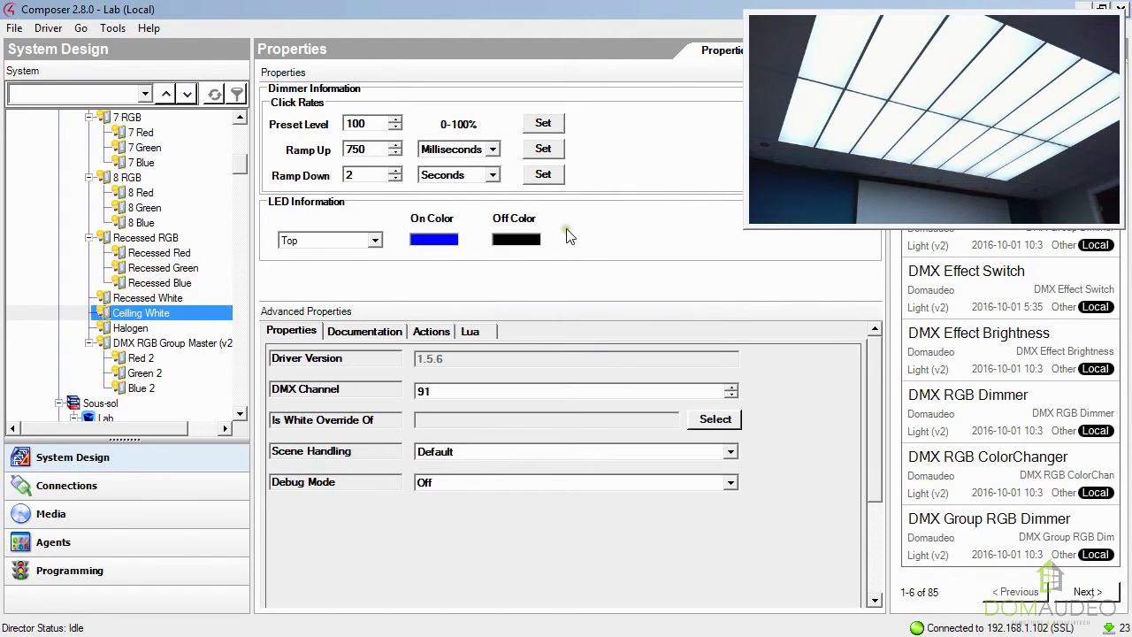
pyautogui.doubleClick(166, 388)
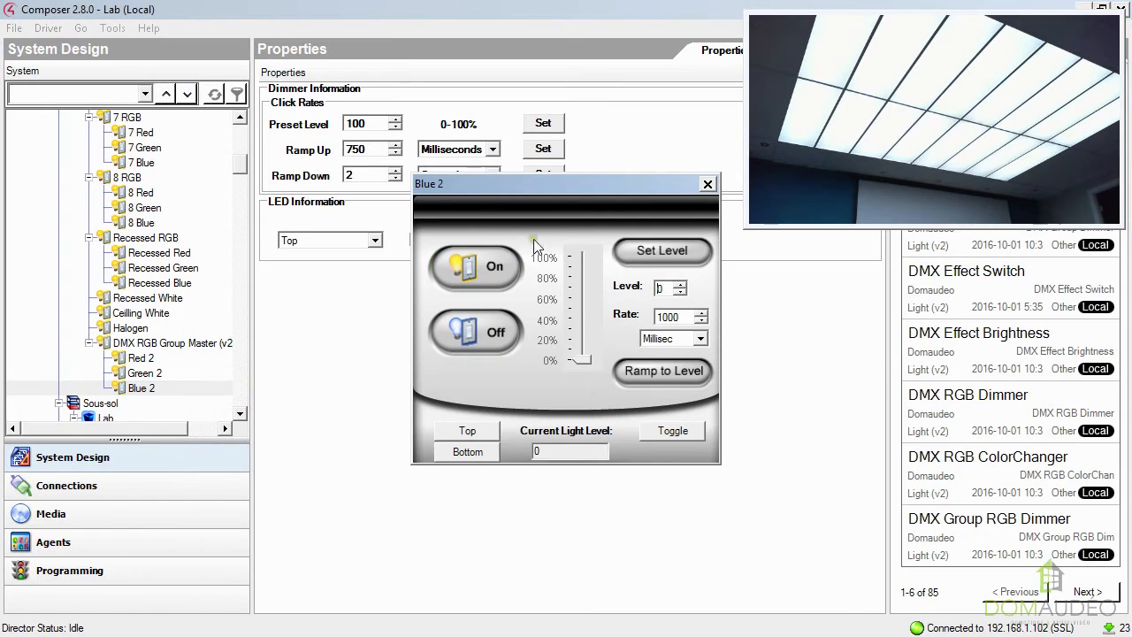
pyautogui.click(489, 272)
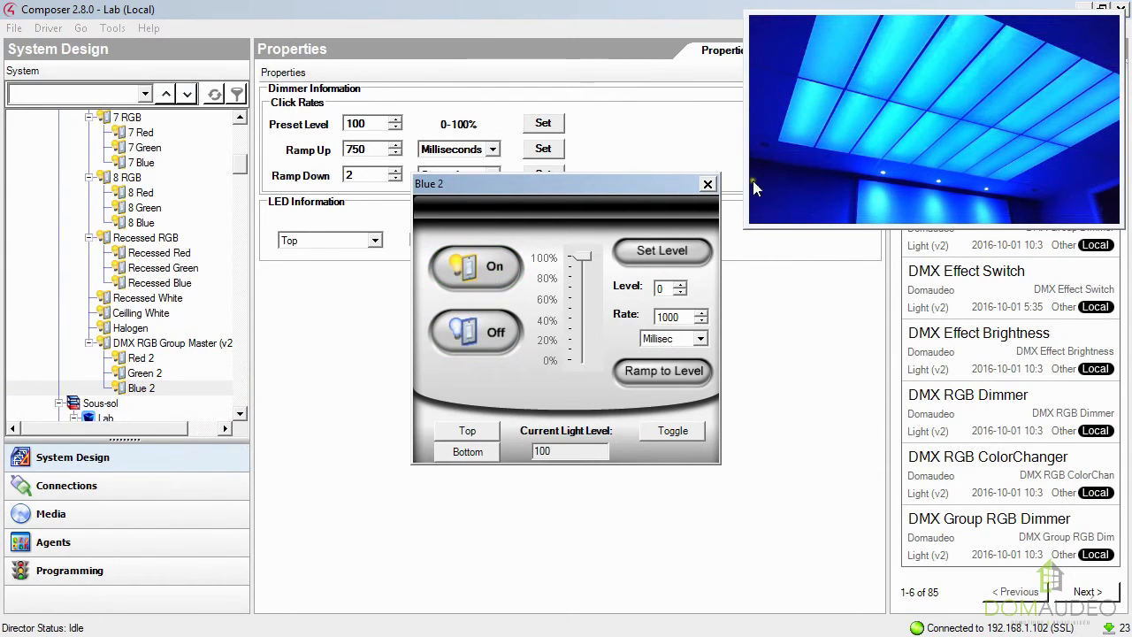
pyautogui.click(706, 185)
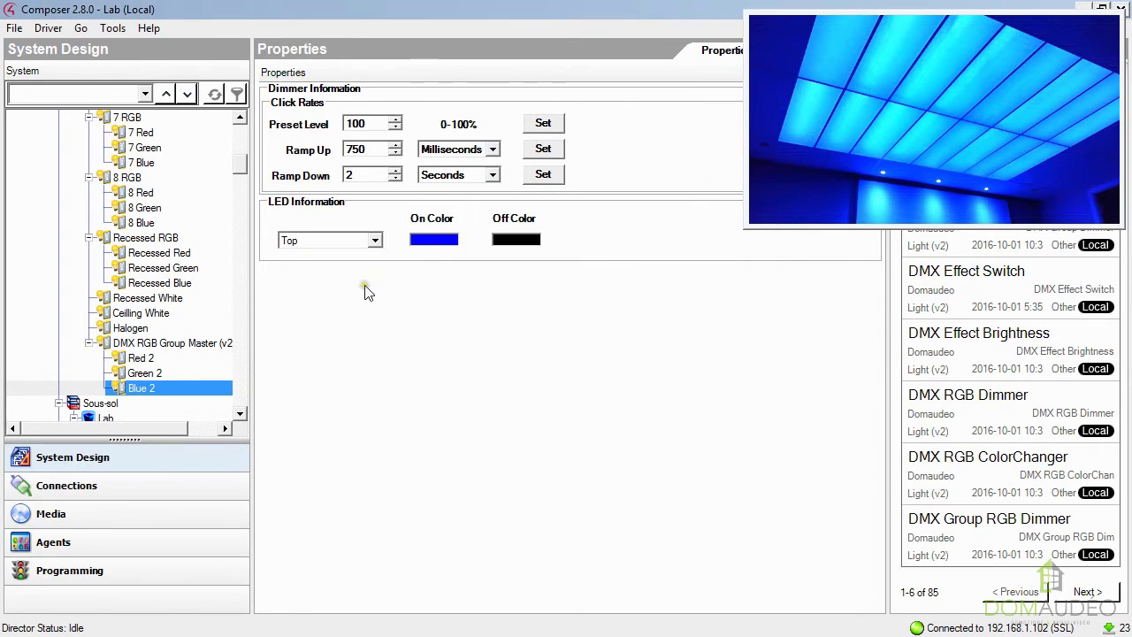
# Change the White Channel Override of the DMX RGB Group Master to the Halogen dimmer and apply it.
pyautogui.click(169, 344)
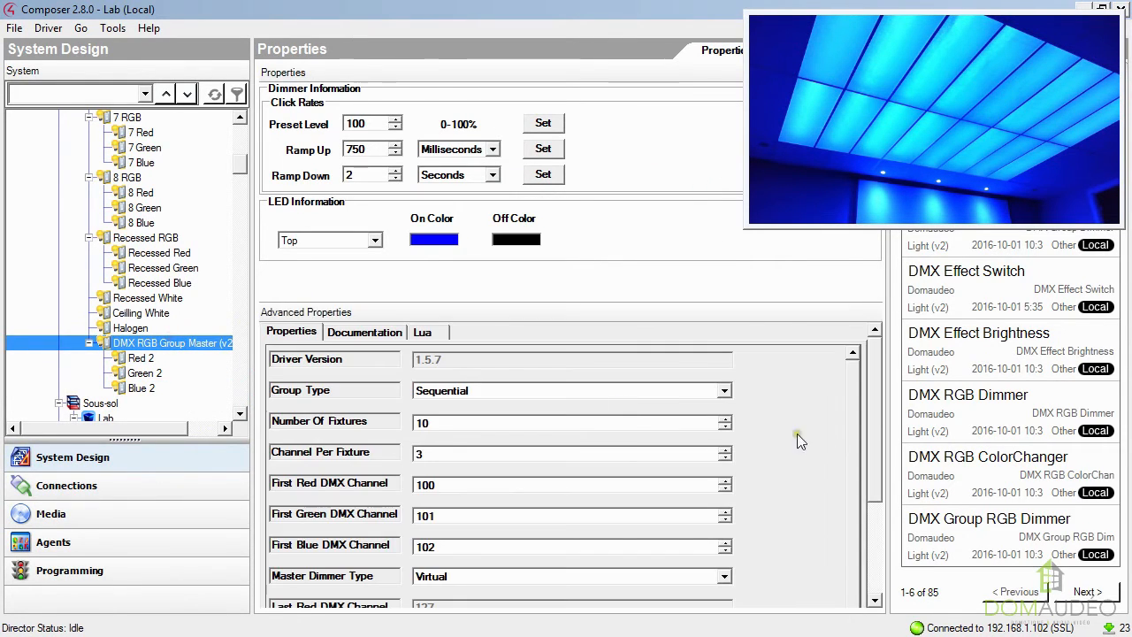
pyautogui.scroll(-2, 877, 411)
pyautogui.scroll(-2, 856, 571)
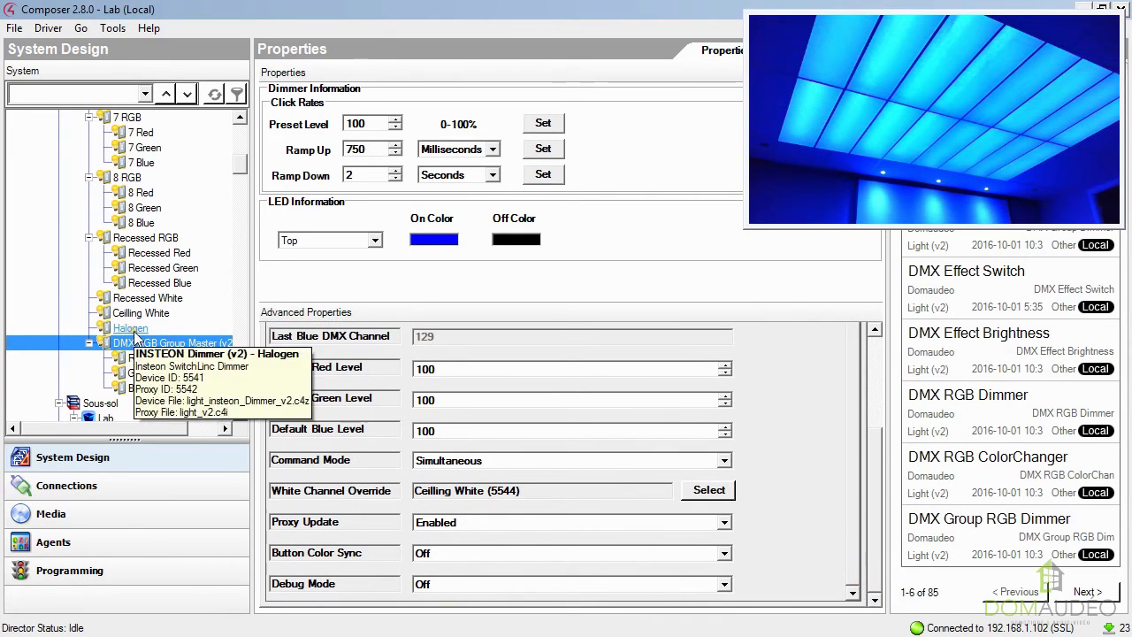
pyautogui.click(709, 490)
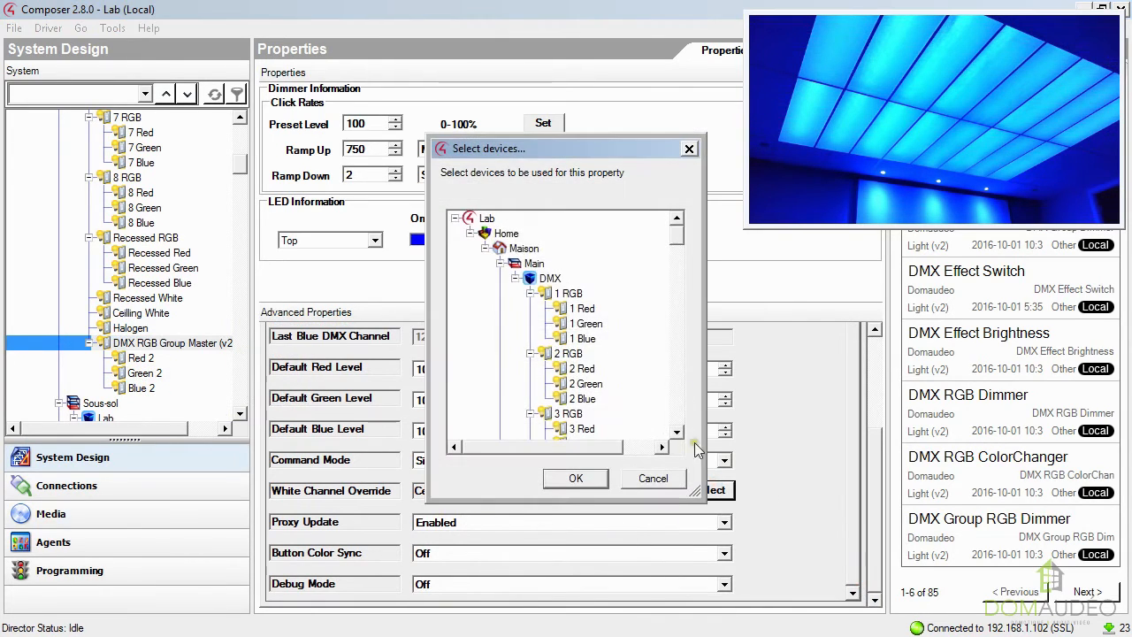
pyautogui.moveTo(674, 235); pyautogui.dragTo(687, 284)
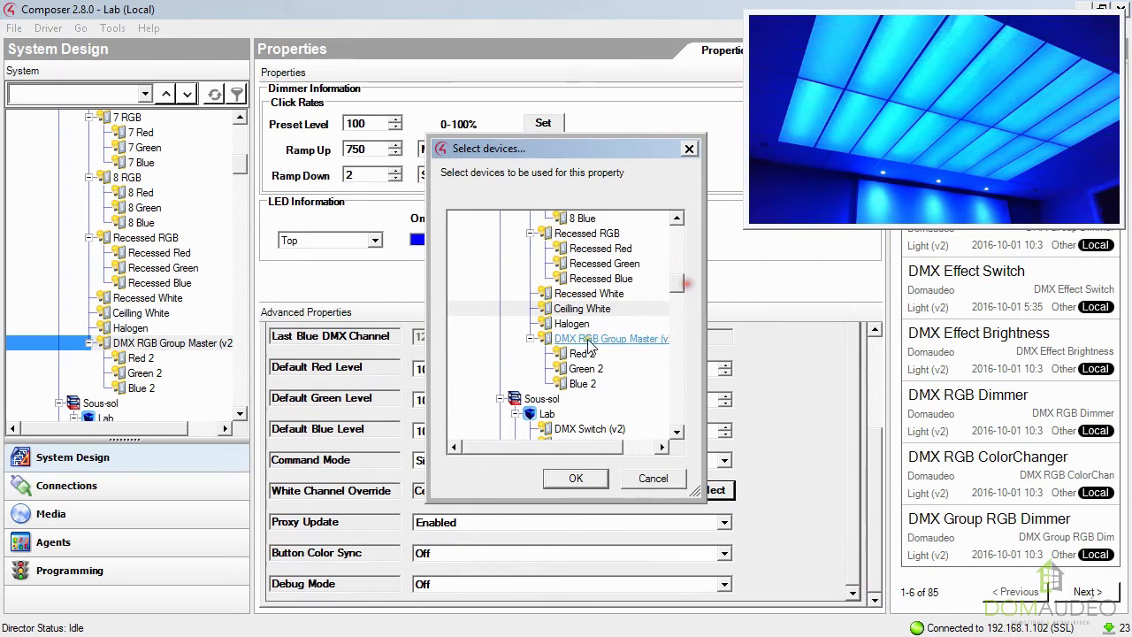
pyautogui.click(654, 324)
pyautogui.click(577, 479)
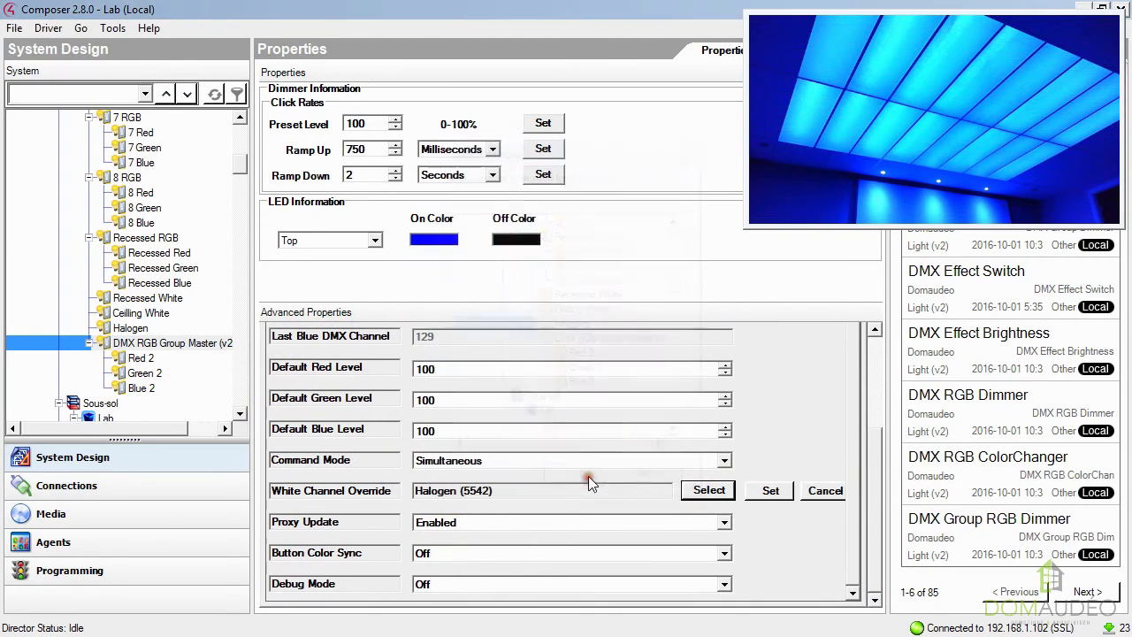
pyautogui.click(771, 491)
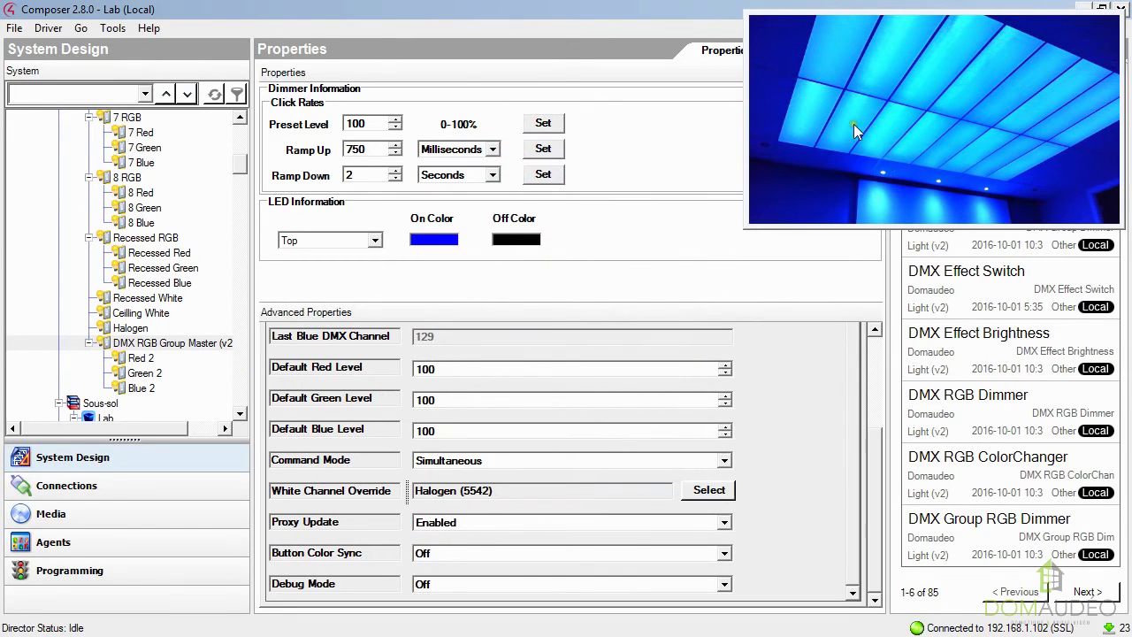
# Test the Halogen override by switching the Halogen dimmer on, followed by switching Green 2 on and off.
pyautogui.doubleClick(132, 331)
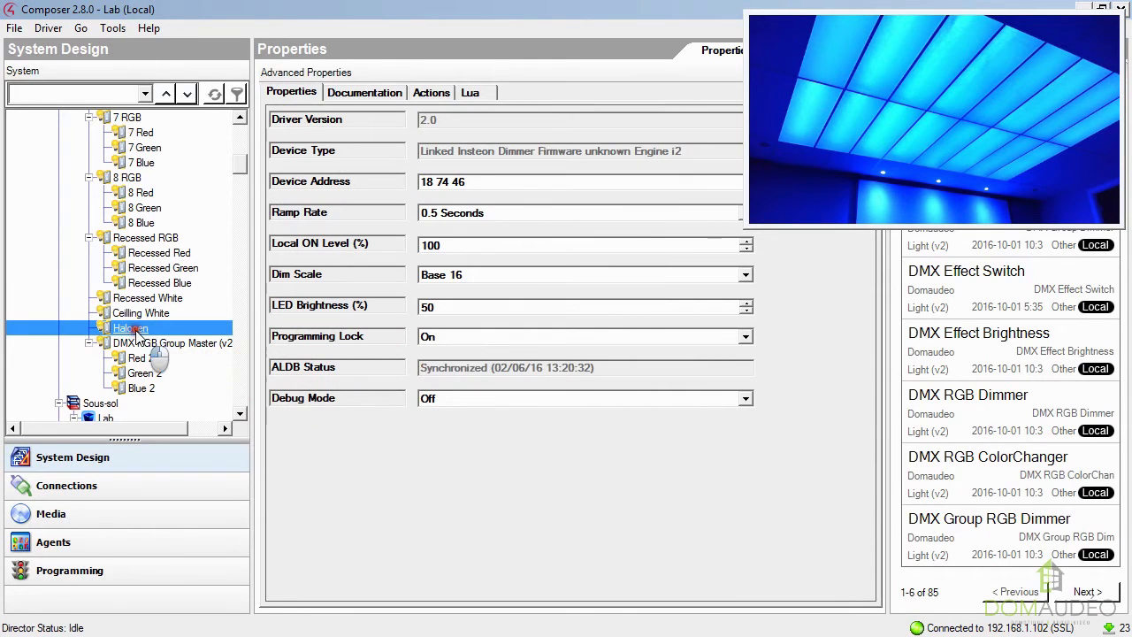
pyautogui.click(481, 271)
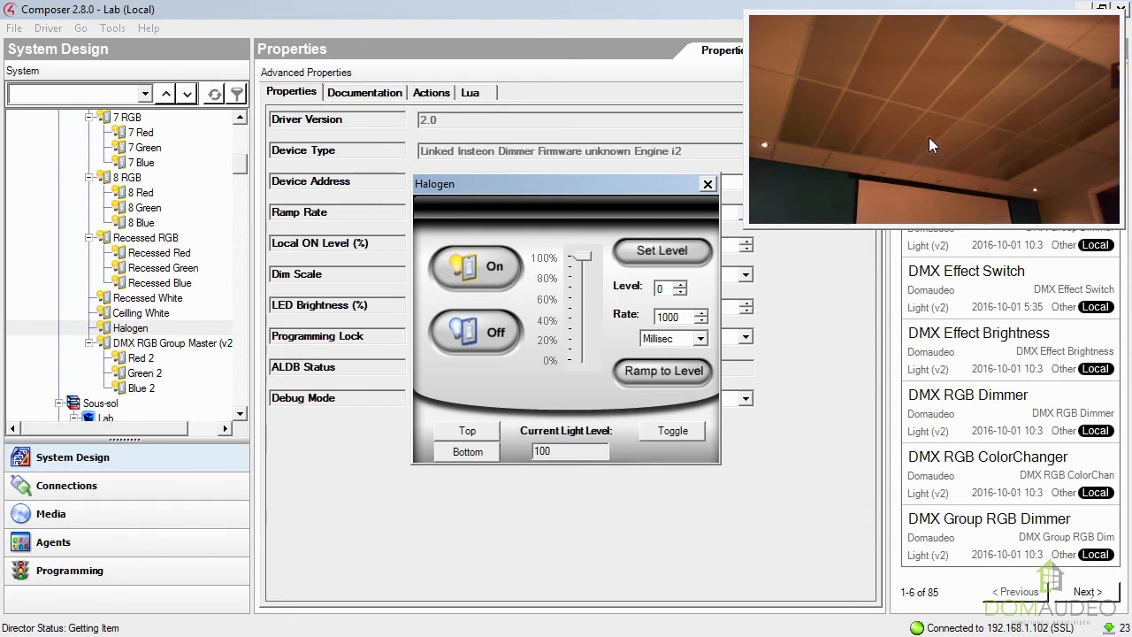
pyautogui.click(707, 184)
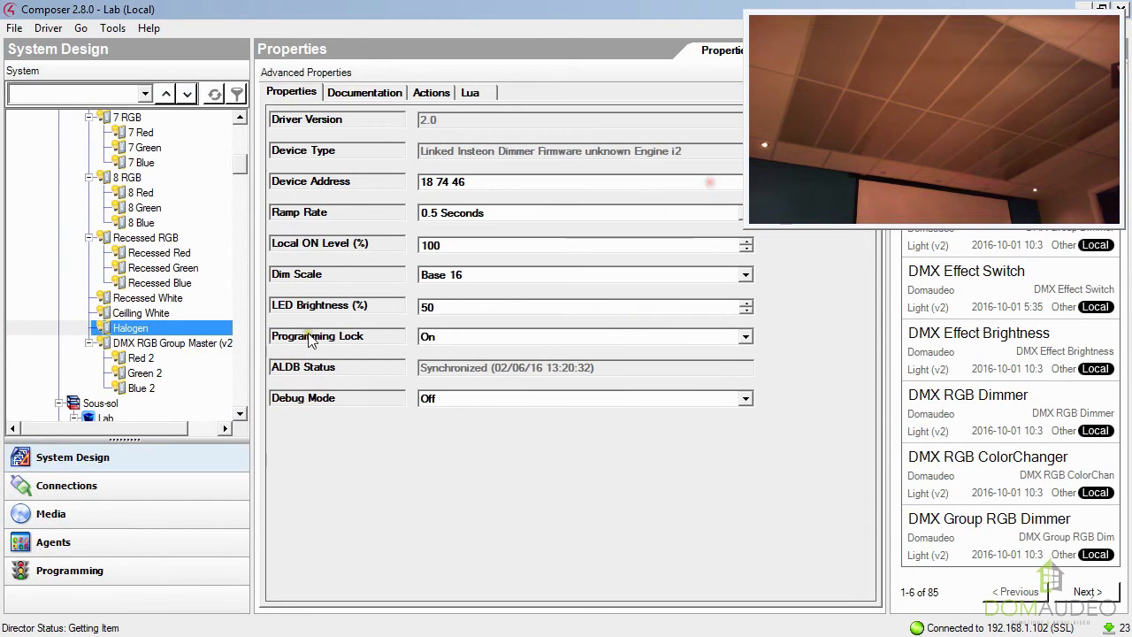
pyautogui.click(139, 374)
pyautogui.doubleClick(139, 374)
pyautogui.click(473, 274)
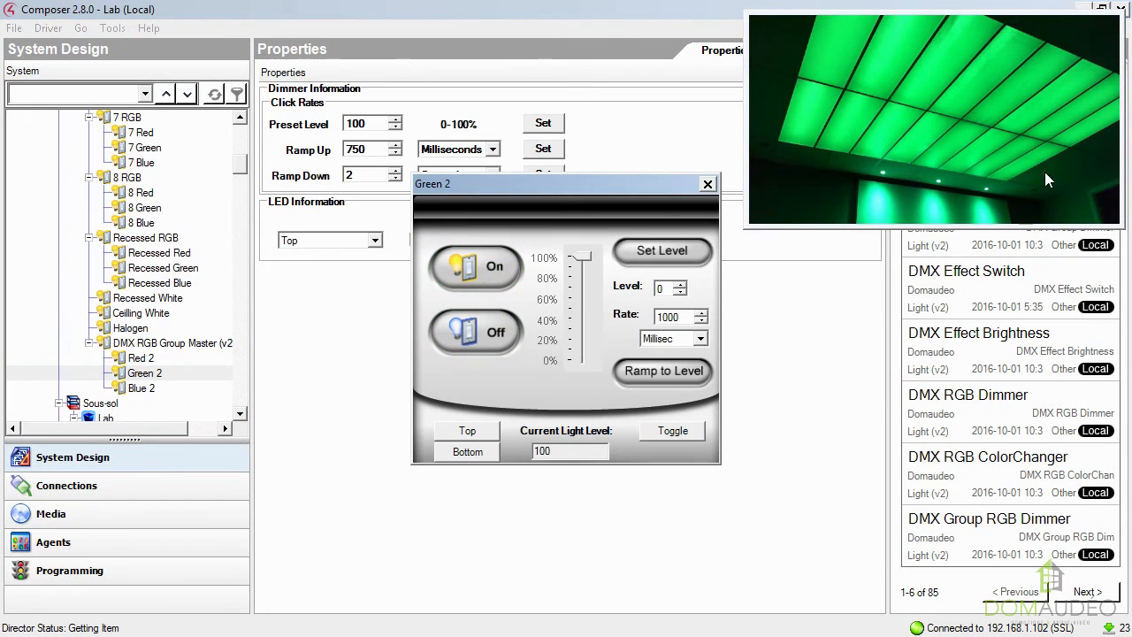
pyautogui.click(497, 340)
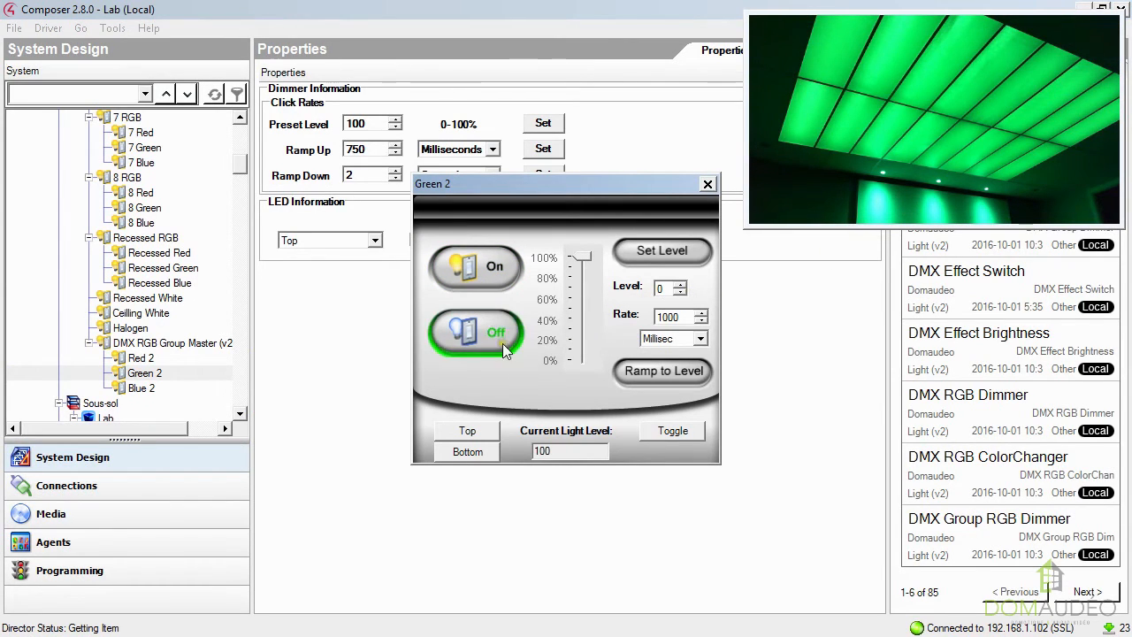
pyautogui.click(709, 185)
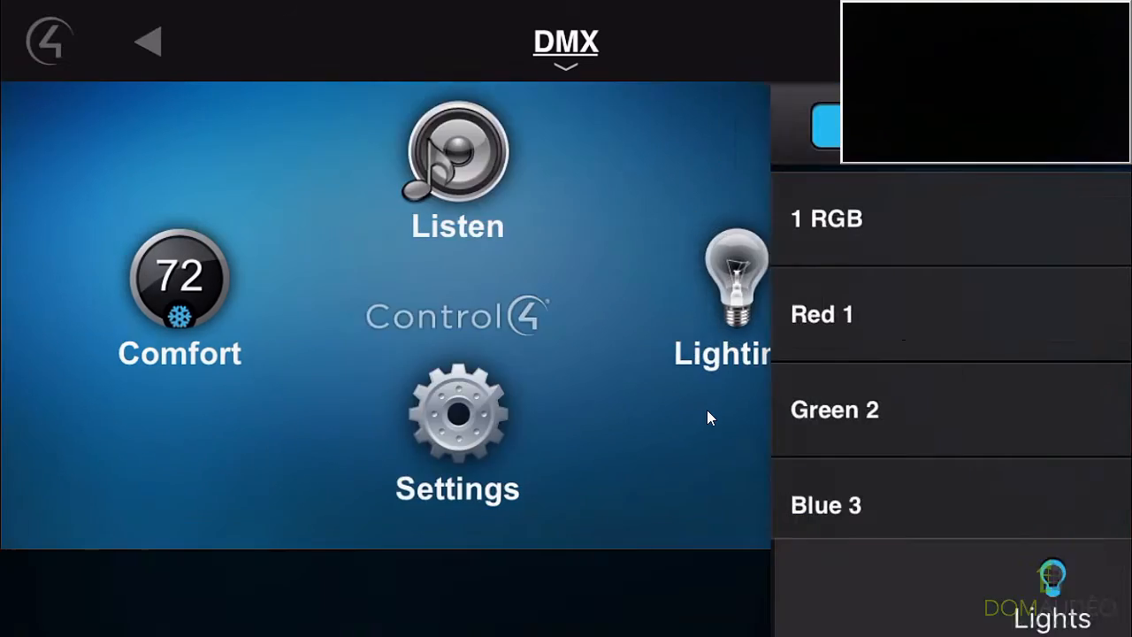
# Switch to the Control4 mobile app and look through the individual RGB dimmers in the DMX room's lights list.
pyautogui.scroll(-6, 707, 418)
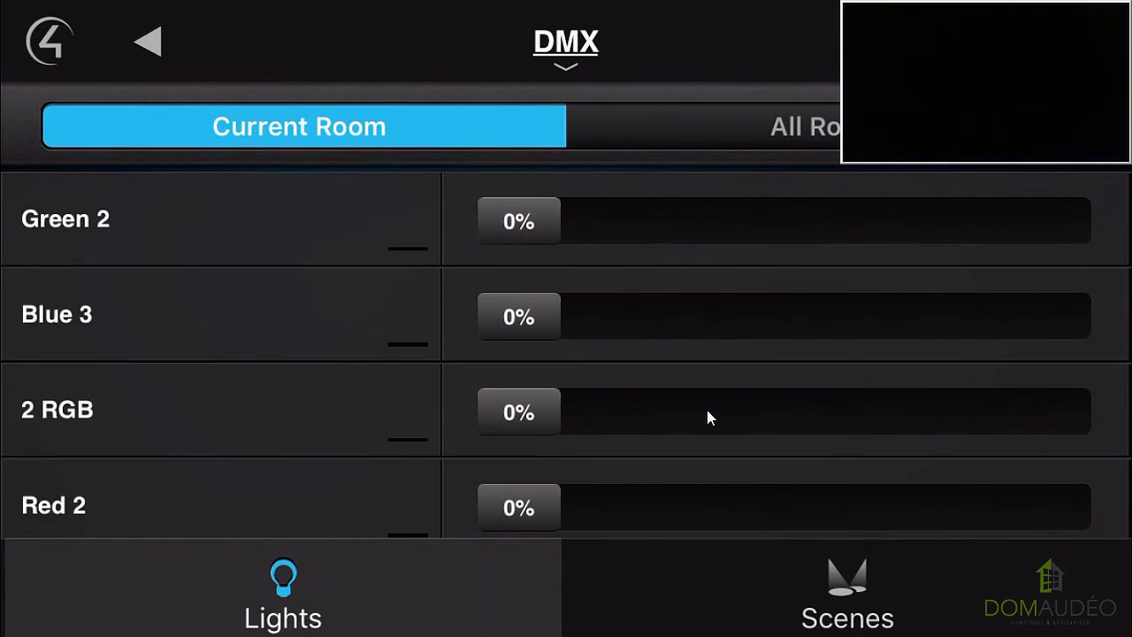
pyautogui.scroll(-12, 707, 418)
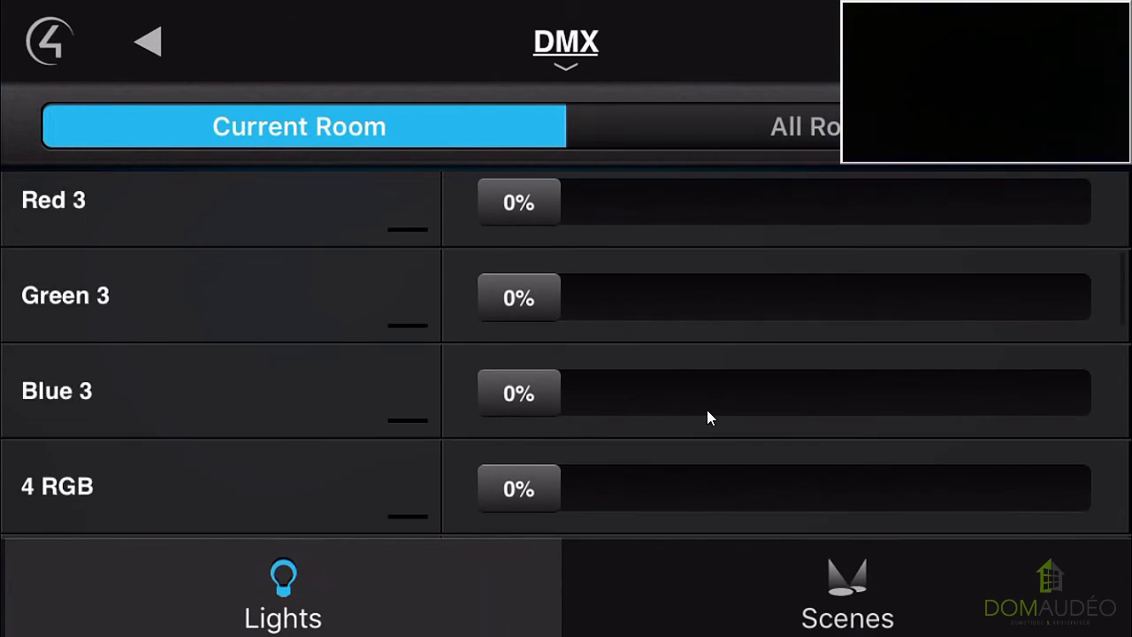
pyautogui.scroll(-2, 708, 417)
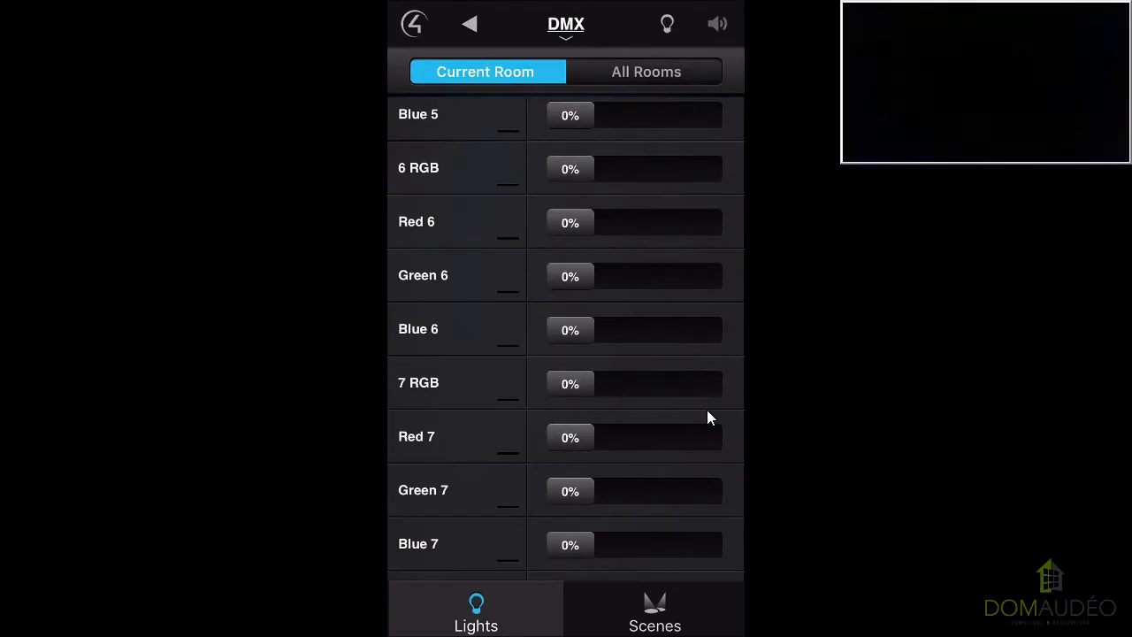
pyautogui.scroll(-4, 708, 417)
pyautogui.scroll(20, 706, 409)
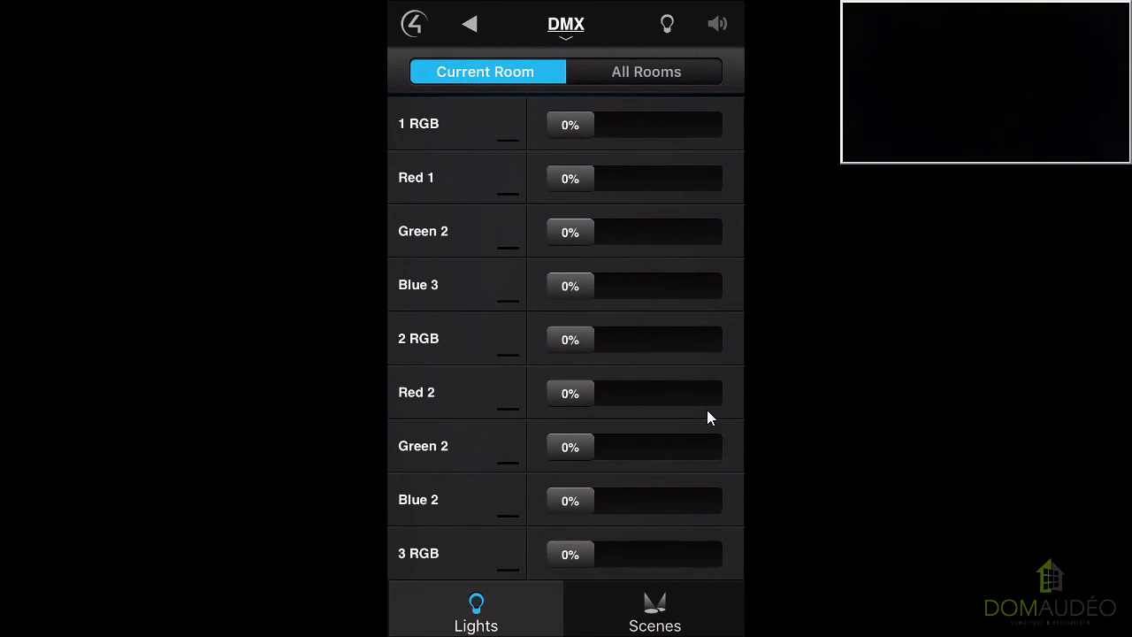
# Look through the levels of the 3 RGB to 6 RGB dimmers and their color channels in the DMX room's lights list.
pyautogui.scroll(-4, 707, 410)
pyautogui.scroll(-3, 707, 409)
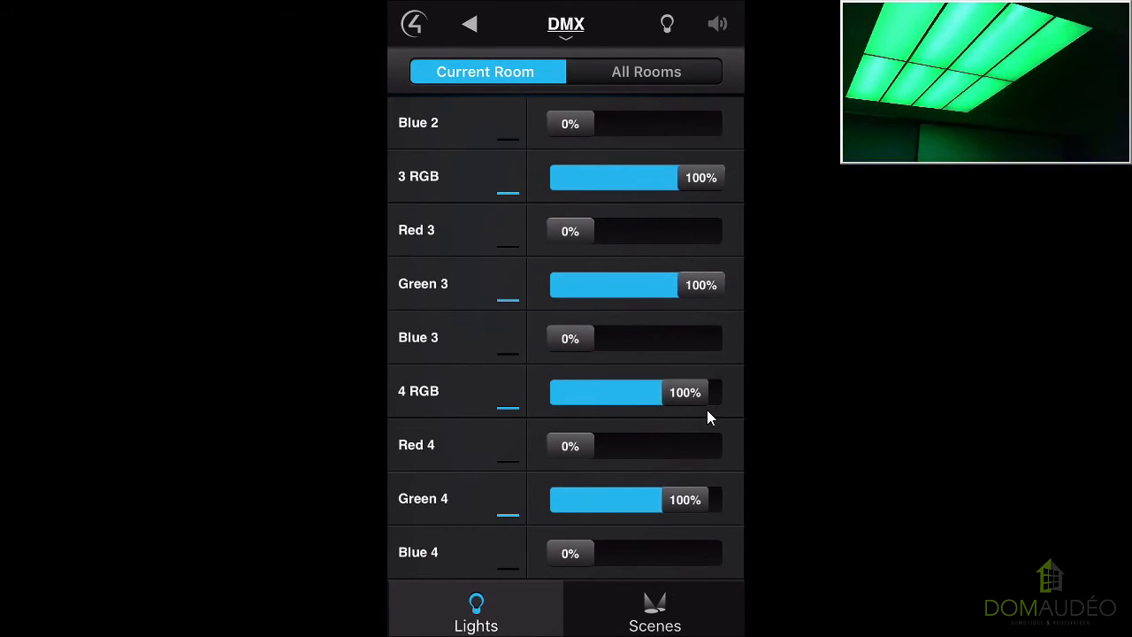
pyautogui.scroll(-3, 707, 409)
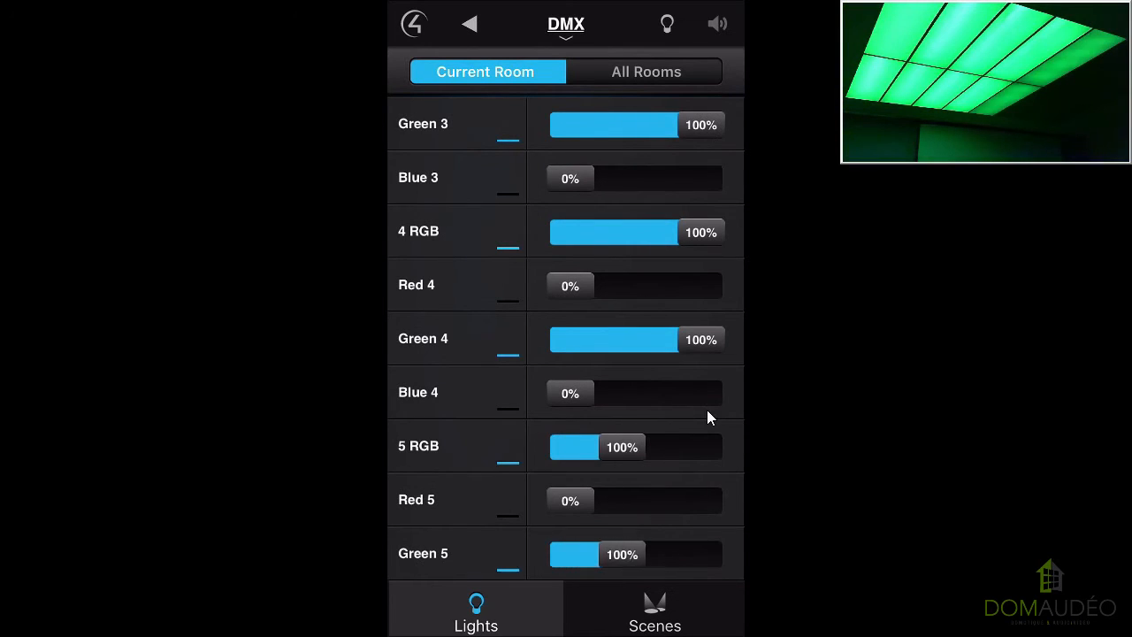
pyautogui.scroll(-5, 707, 410)
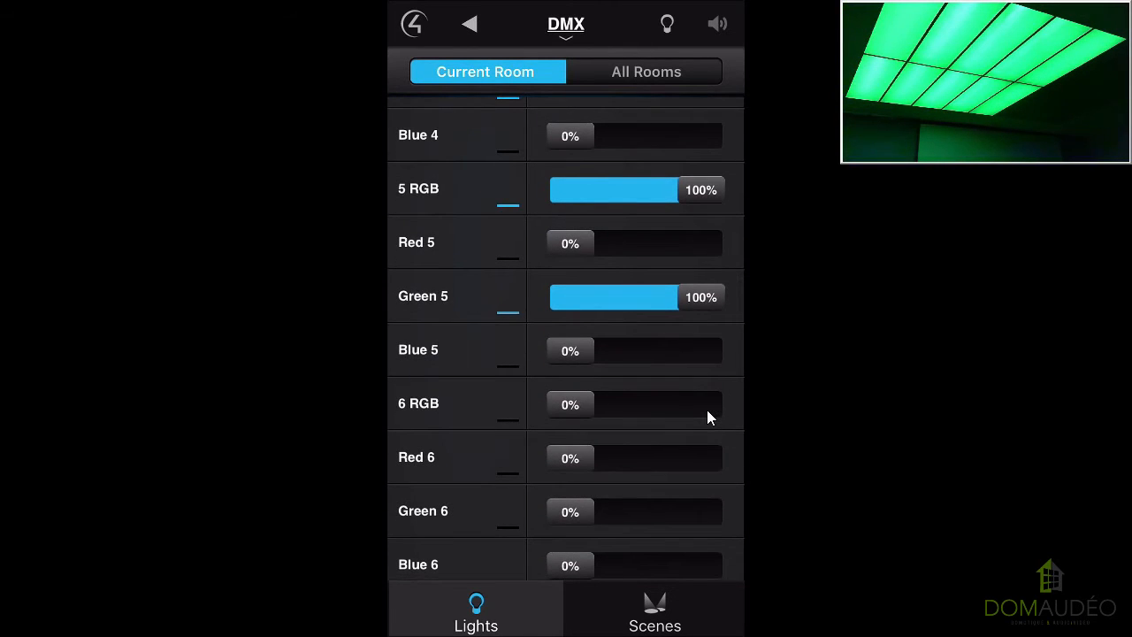
pyautogui.scroll(-3, 707, 410)
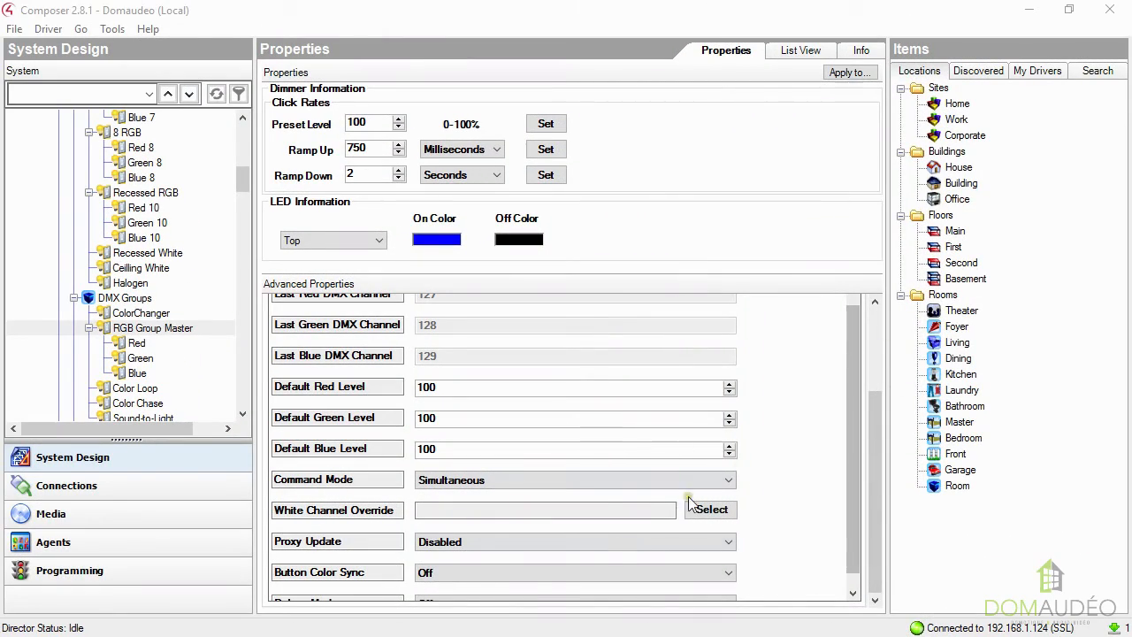
# Switch to Composer and set the RGB Group Master's Command Mode to Sequential With Delay.
pyautogui.click(472, 480)
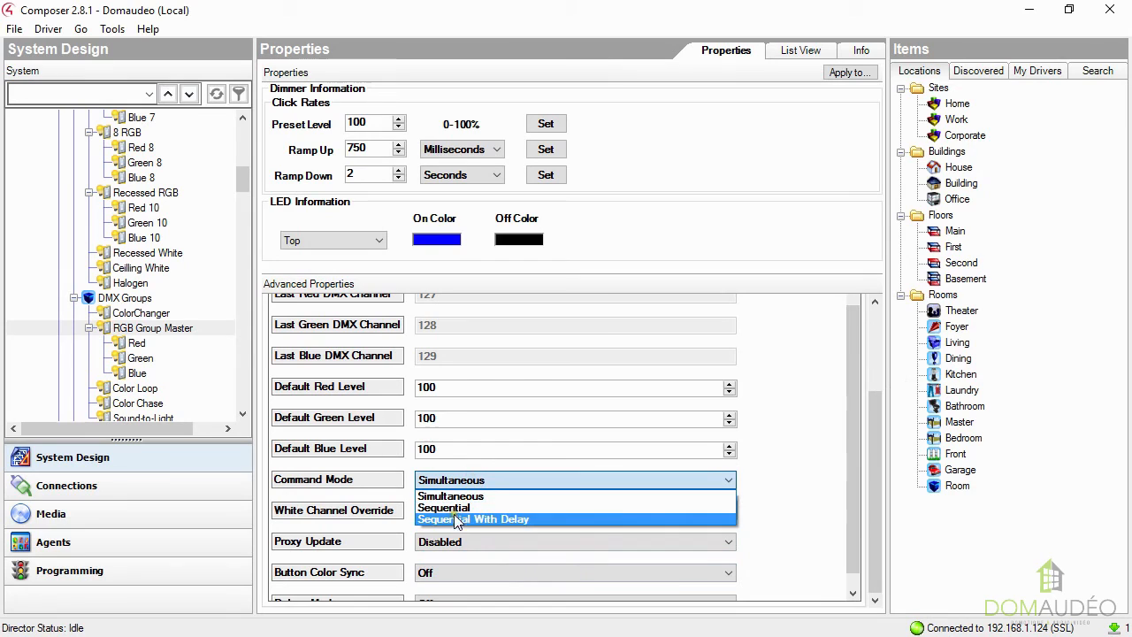
pyautogui.click(460, 519)
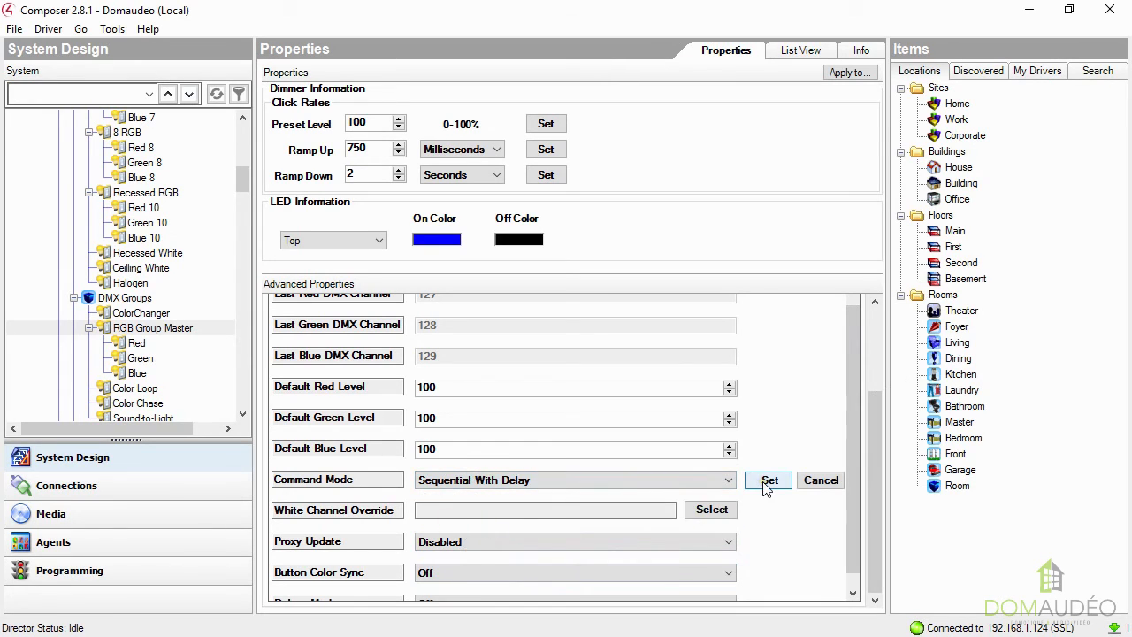
pyautogui.click(766, 482)
# Adjust the RGB Group Master's Sequential Delay in milliseconds and apply it.
pyautogui.click(435, 510)
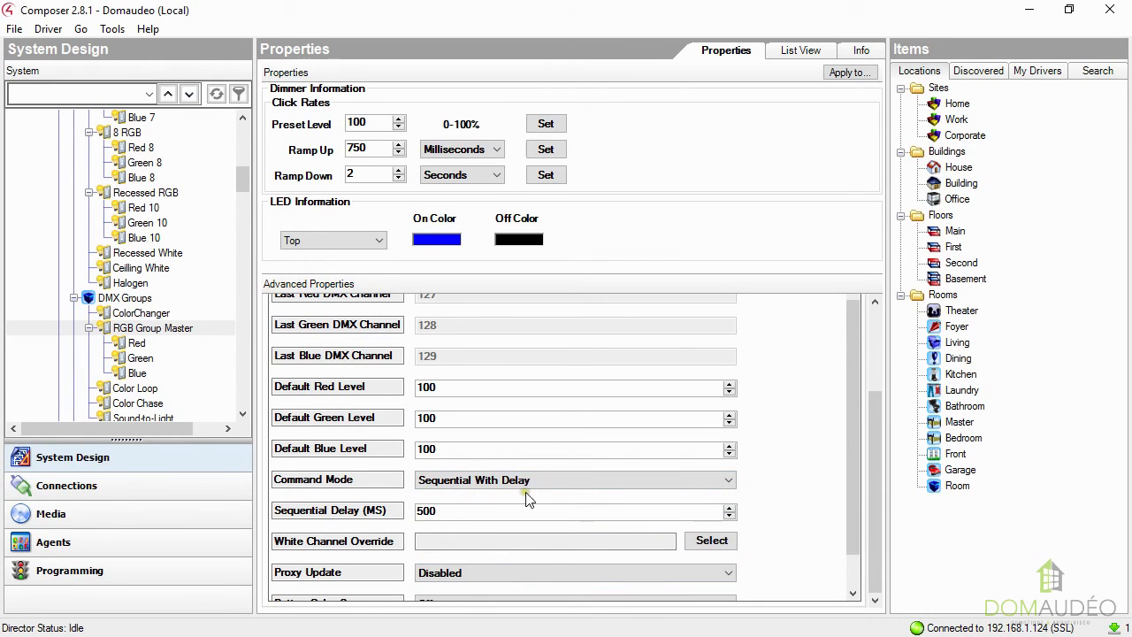
pyautogui.click(728, 510)
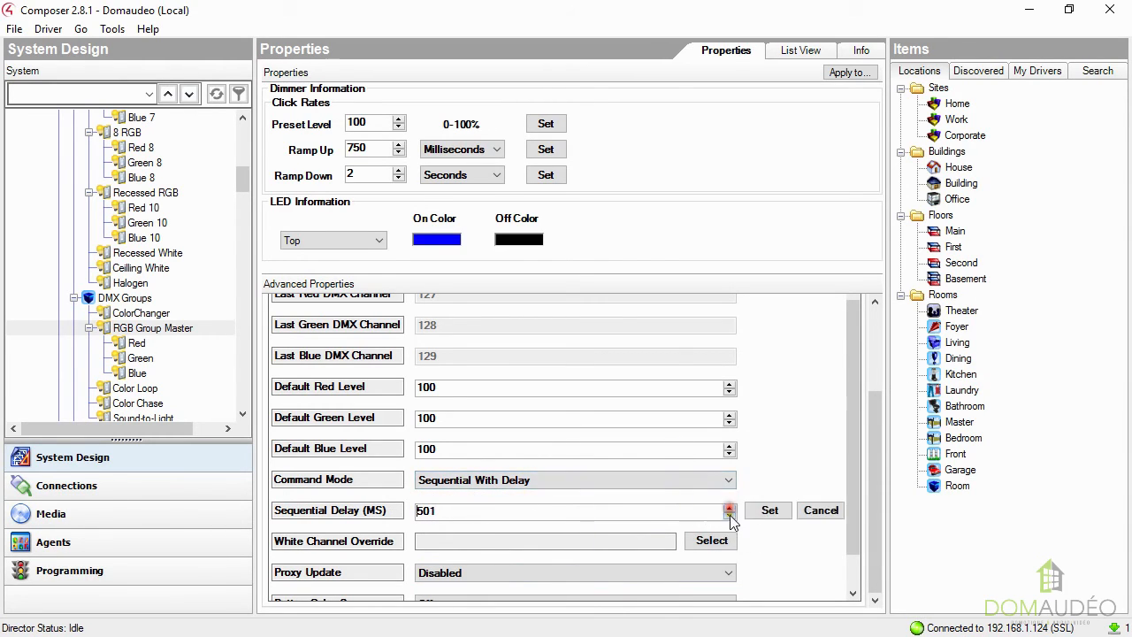
pyautogui.click(729, 515)
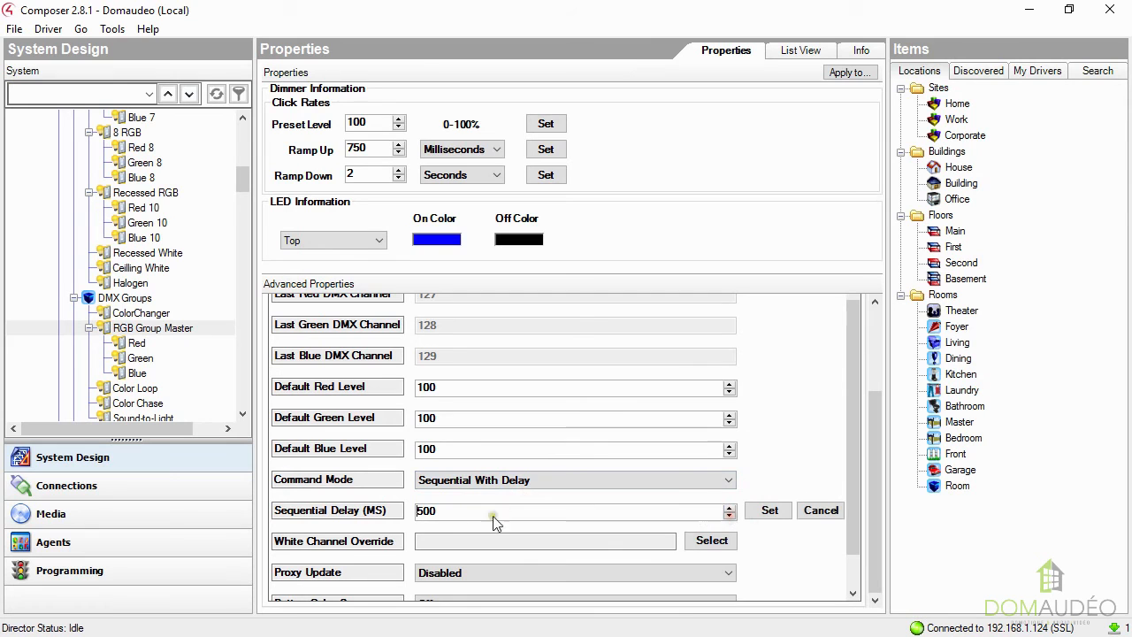
pyautogui.click(771, 512)
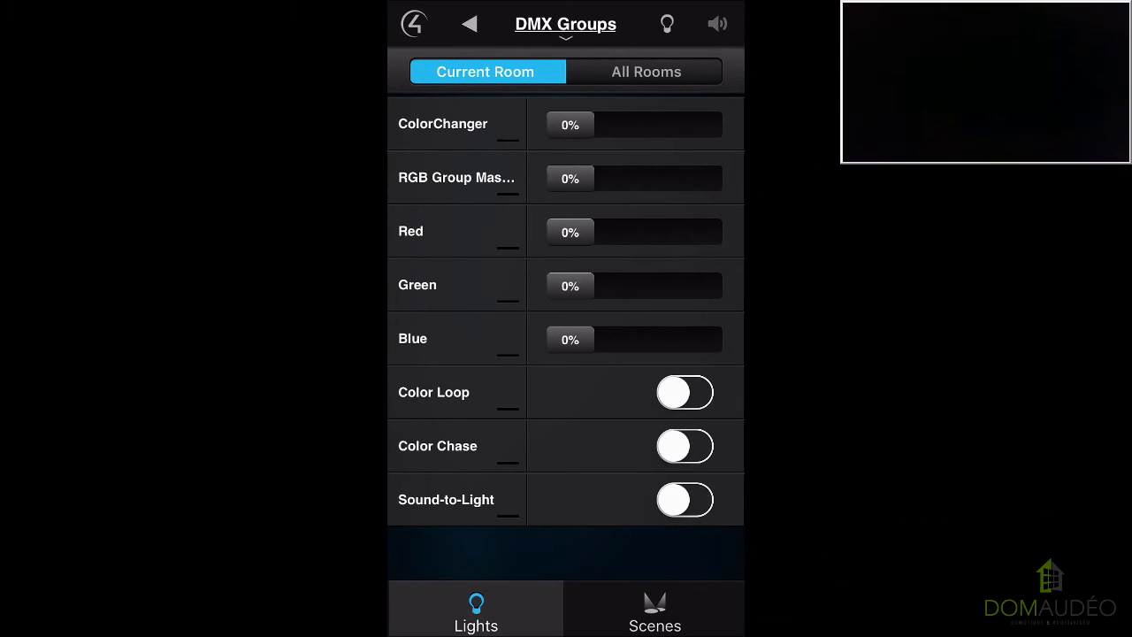
# Switch to the Control4 app and test the delay in DMX Groups with Green at 72%, Red at 64%, Green at 0% and Blue at 100%.
pyautogui.moveTo(570, 286); pyautogui.dragTo(663, 286)
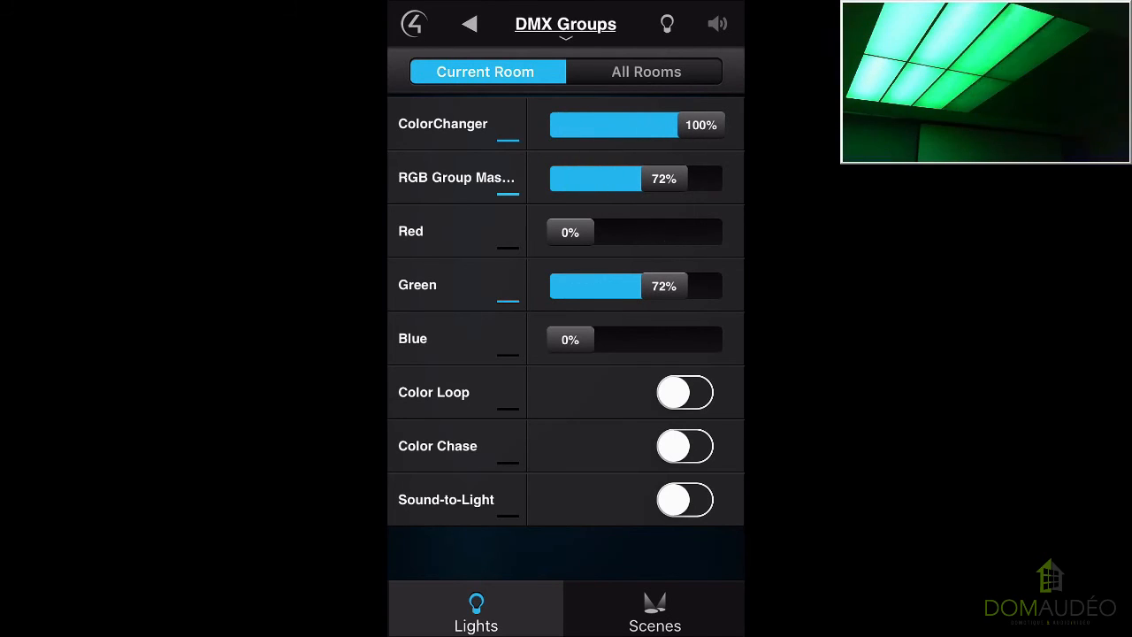
pyautogui.moveTo(570, 231); pyautogui.dragTo(653, 232)
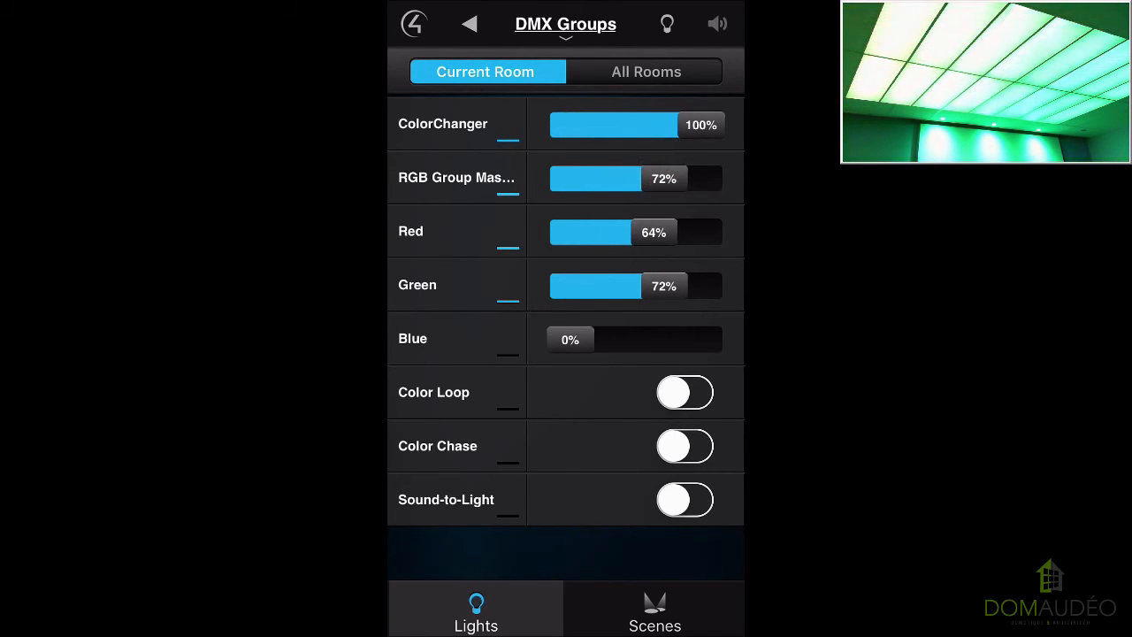
pyautogui.moveTo(663, 286); pyautogui.dragTo(569, 286)
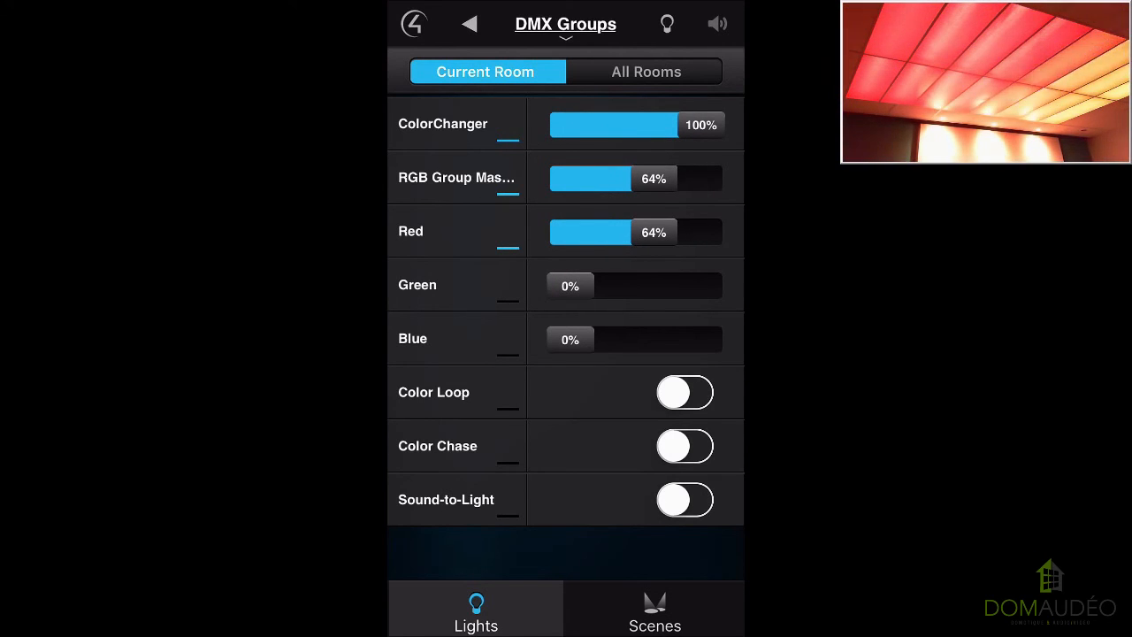
pyautogui.moveTo(570, 339); pyautogui.dragTo(701, 340)
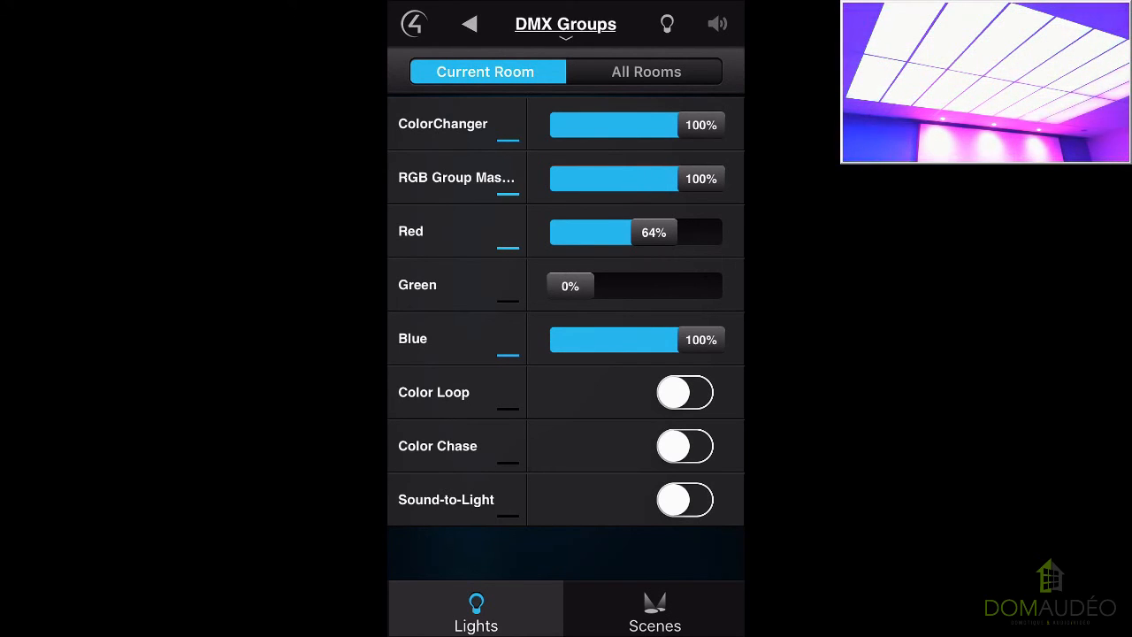
# Switch off the RGB Group Master and the Blue channel in DMX Groups.
pyautogui.click(456, 178)
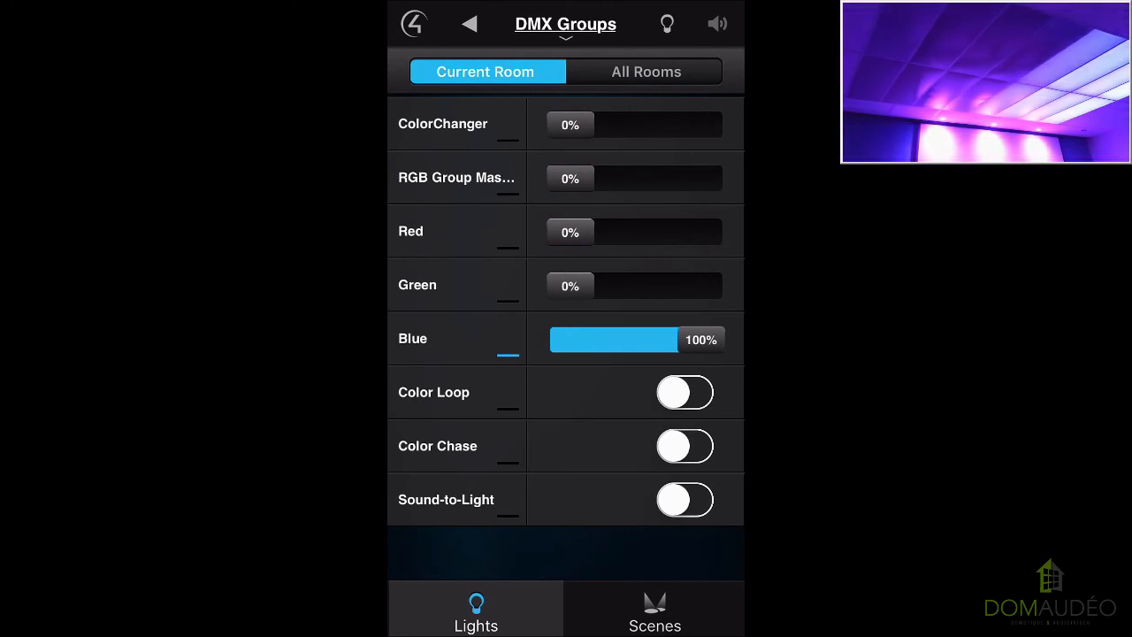
pyautogui.click(457, 339)
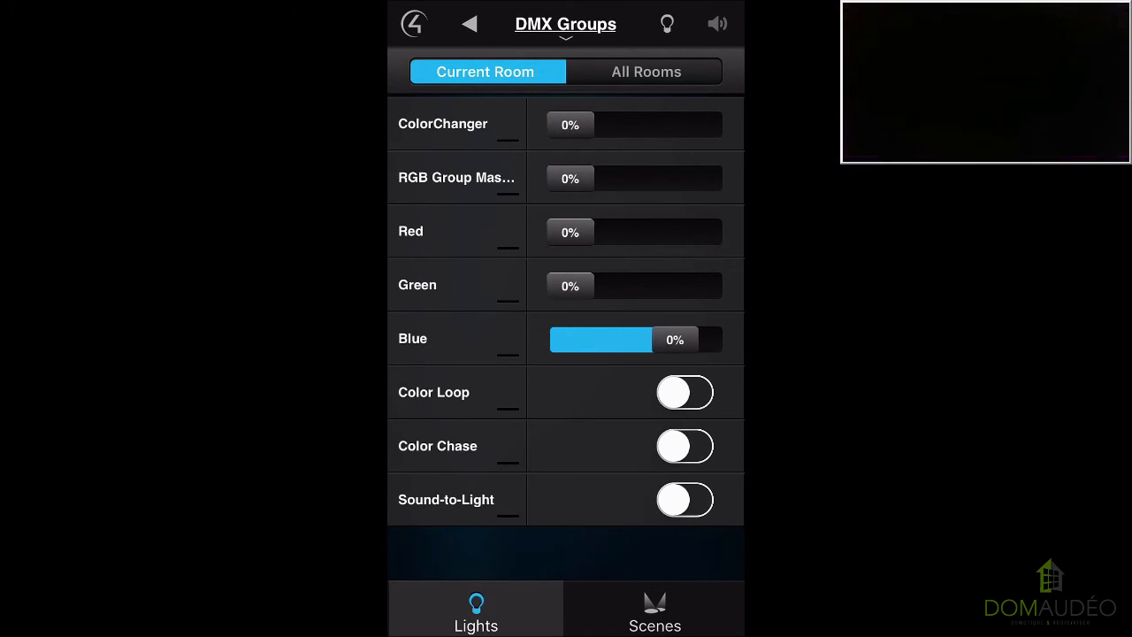
pyautogui.click(522, 440)
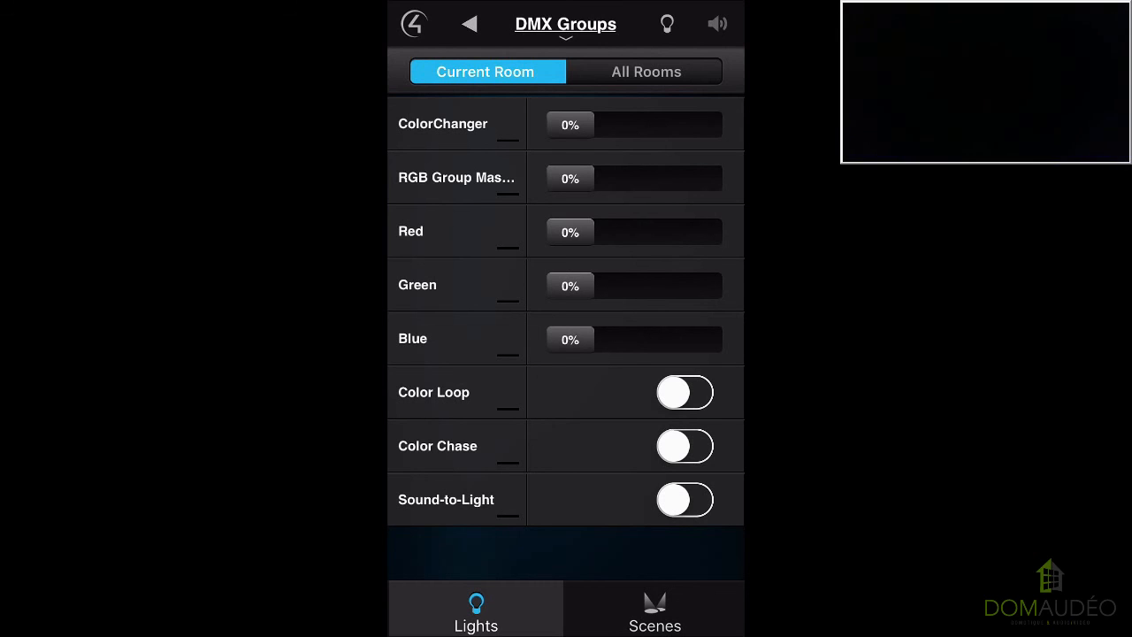
# Test the ColorChanger dimmer by setting its level to 57%, 84%, 34%, 90% and 30% in turn.
pyautogui.moveTo(570, 125); pyautogui.dragTo(645, 125)
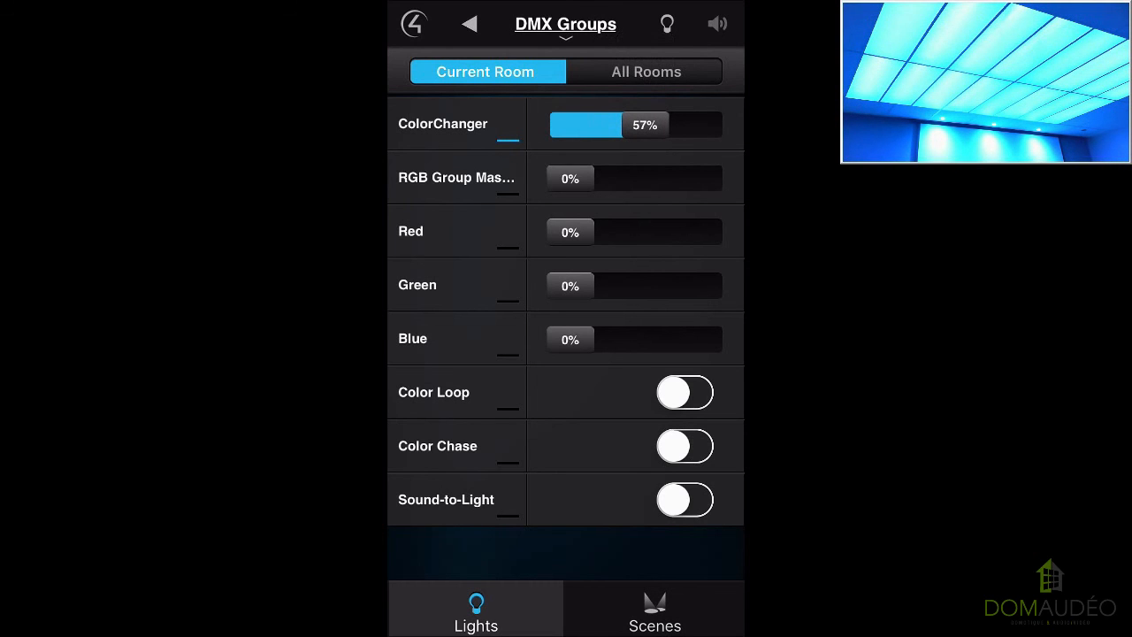
pyautogui.moveTo(645, 124); pyautogui.dragTo(680, 125)
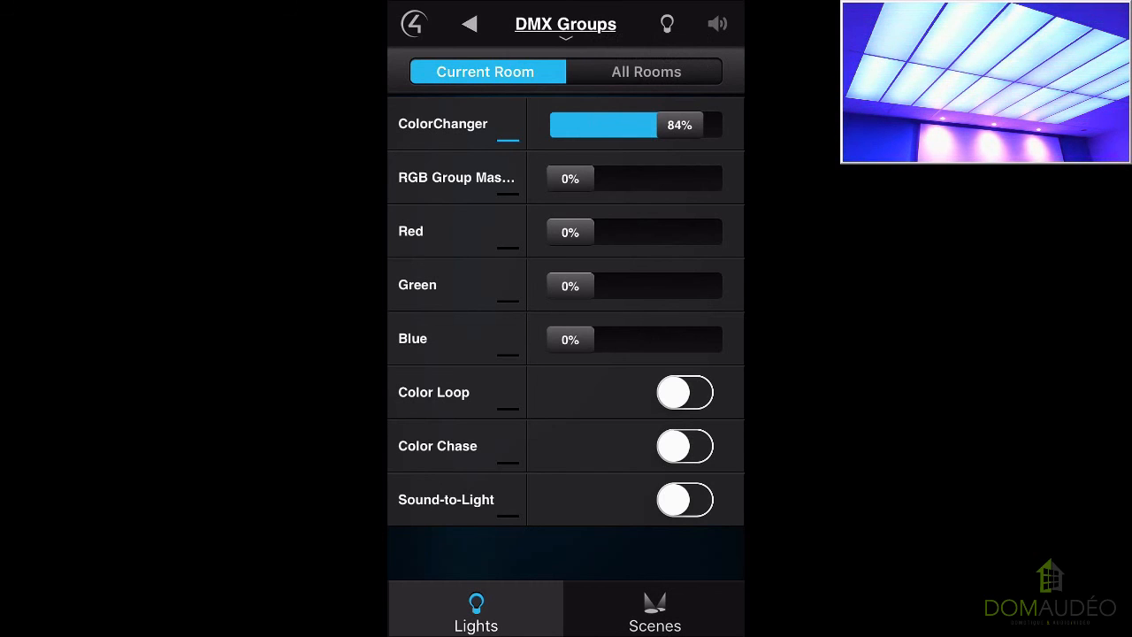
pyautogui.moveTo(679, 125); pyautogui.dragTo(614, 125)
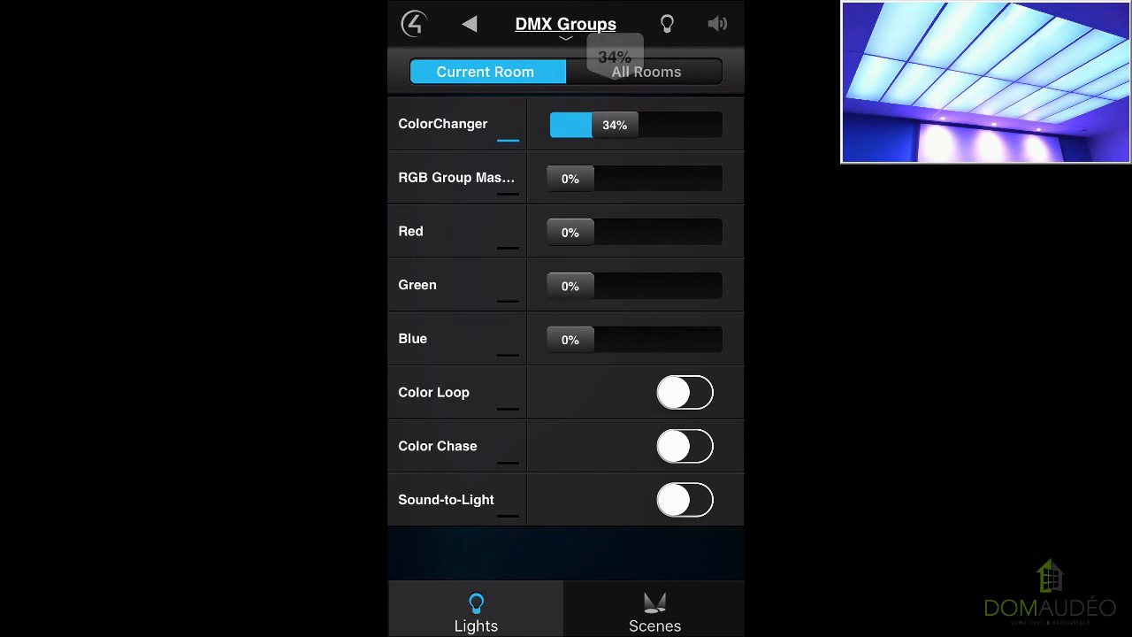
pyautogui.moveTo(614, 125); pyautogui.dragTo(687, 124)
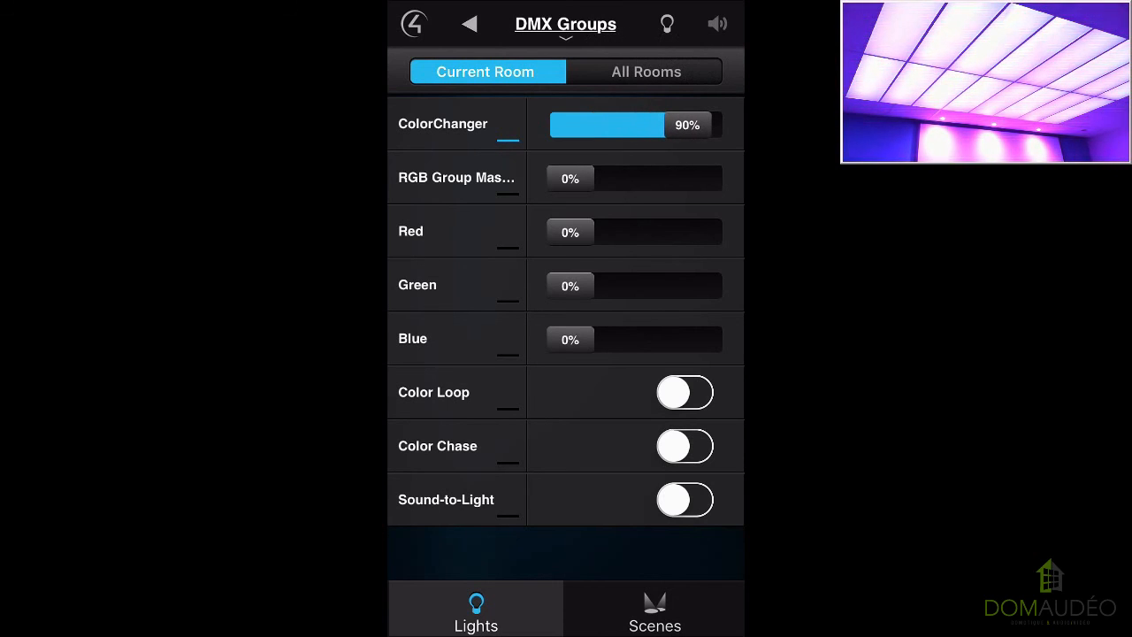
pyautogui.moveTo(687, 125); pyautogui.dragTo(608, 125)
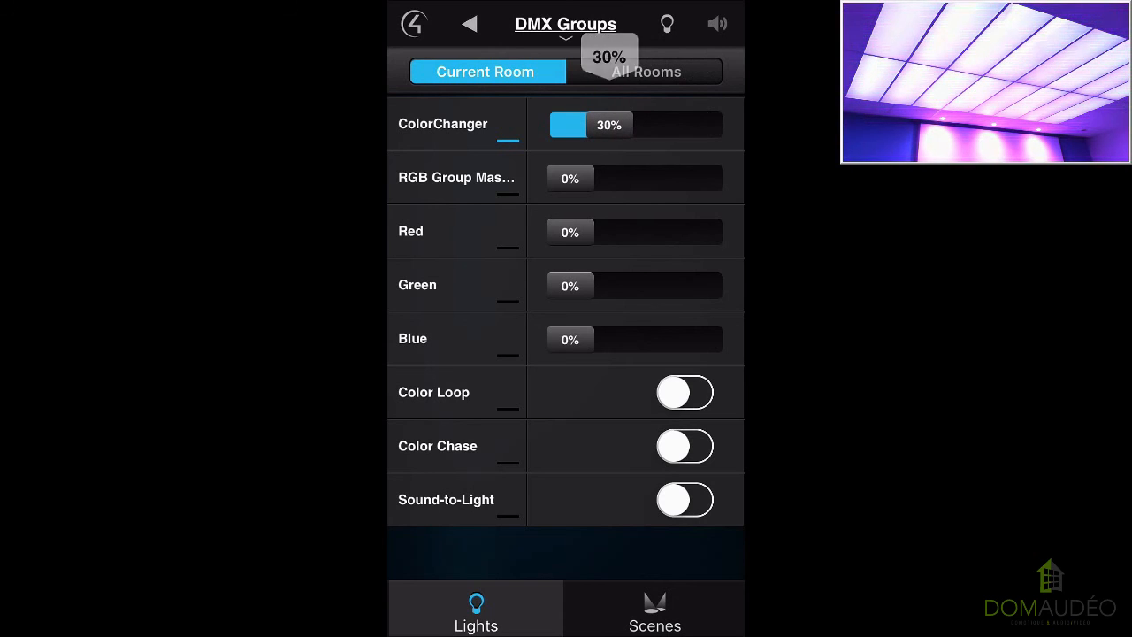